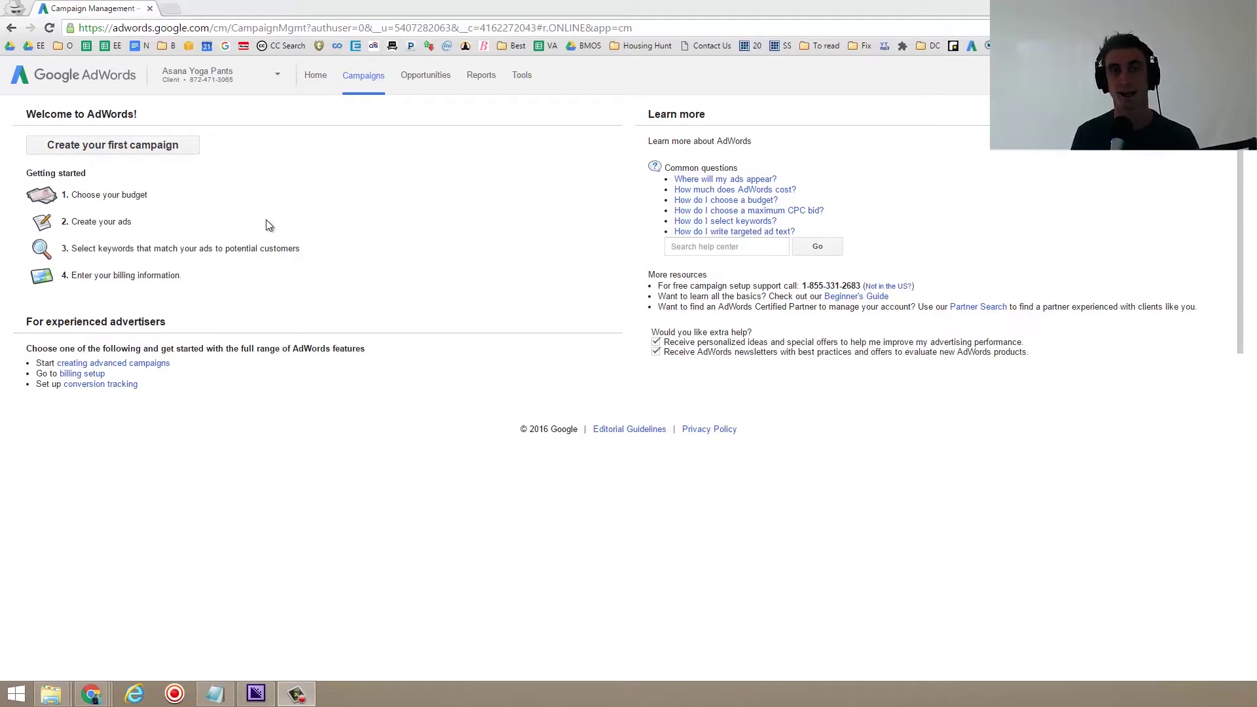
- Start the first campaign and name it Yoga Pants
click(121, 148)
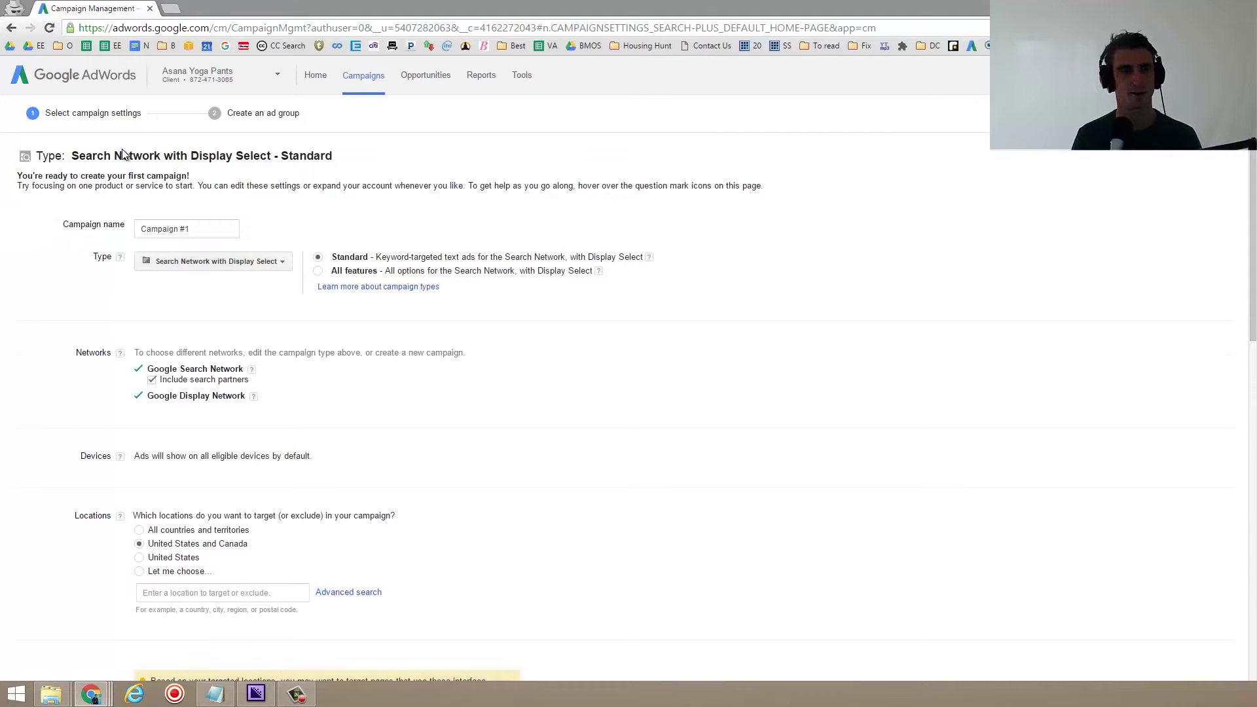
click(219, 233)
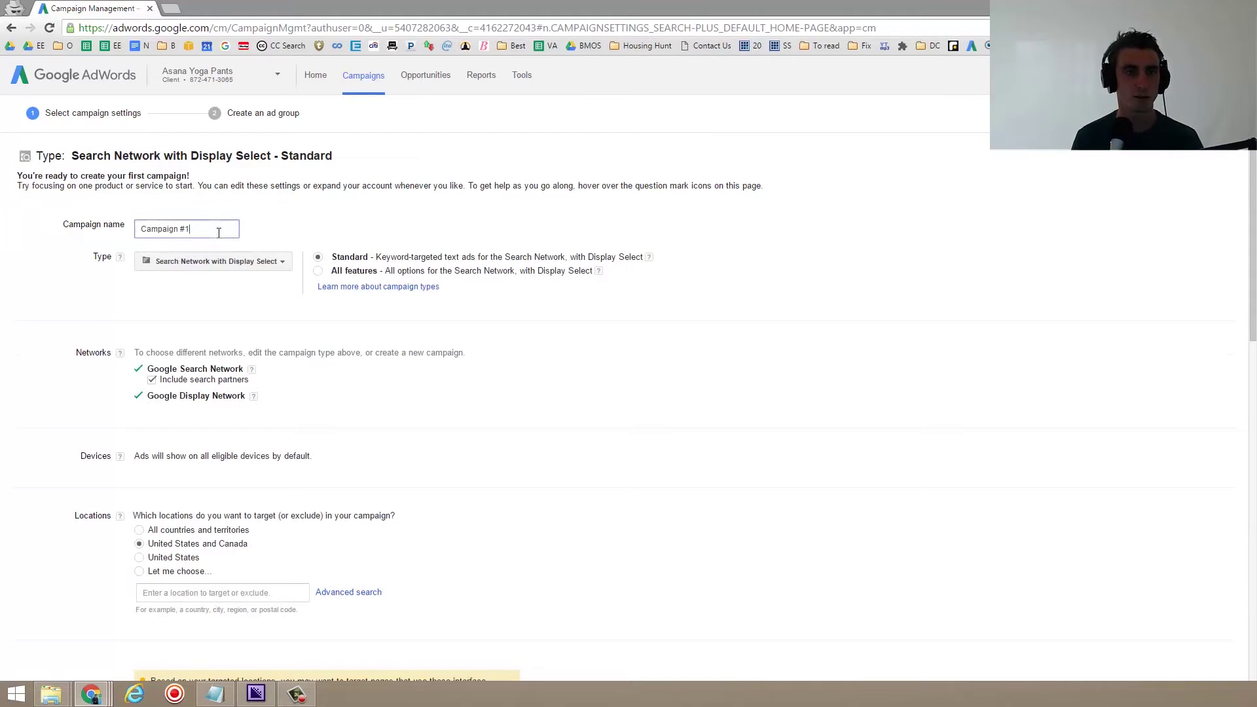
triple_click(219, 232)
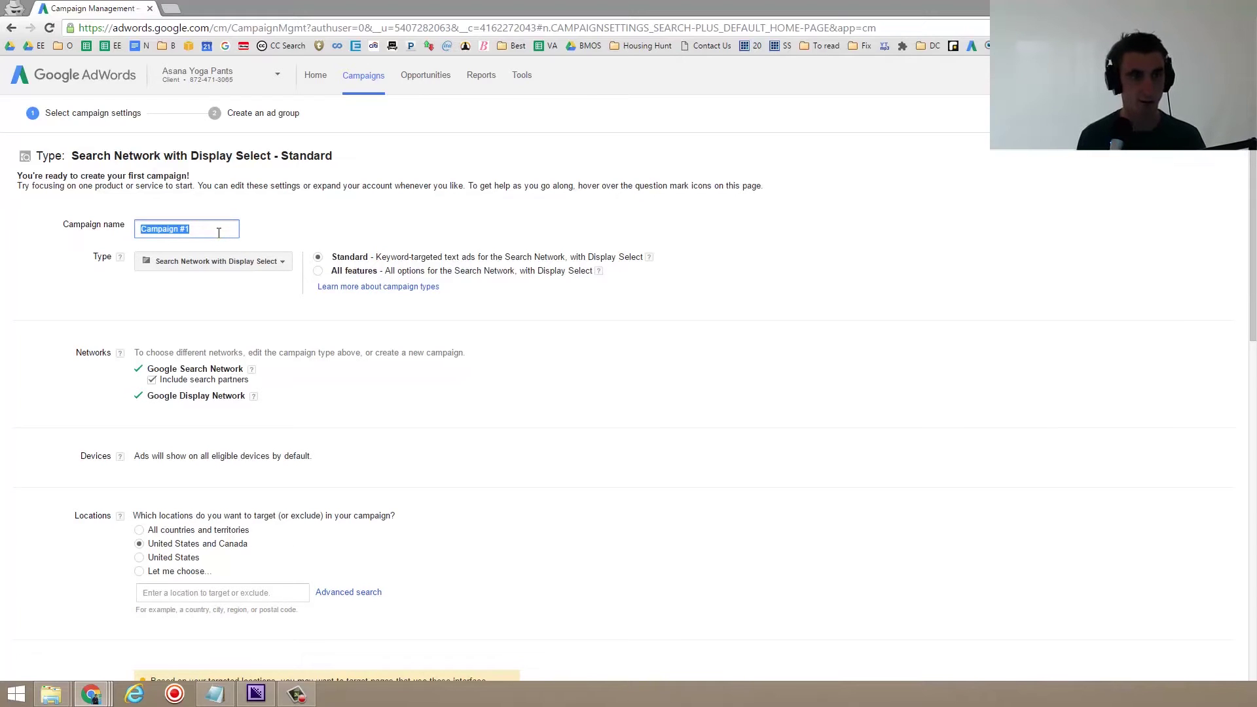
text(Yoga )
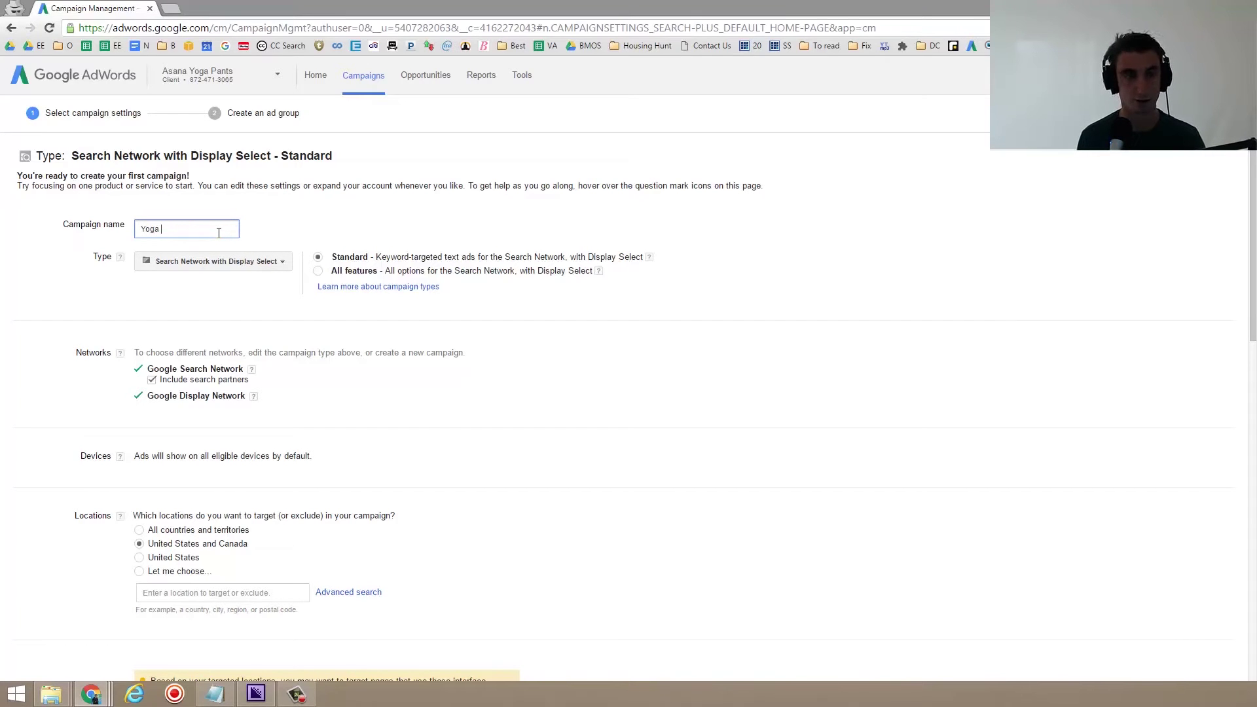
text(Pants)
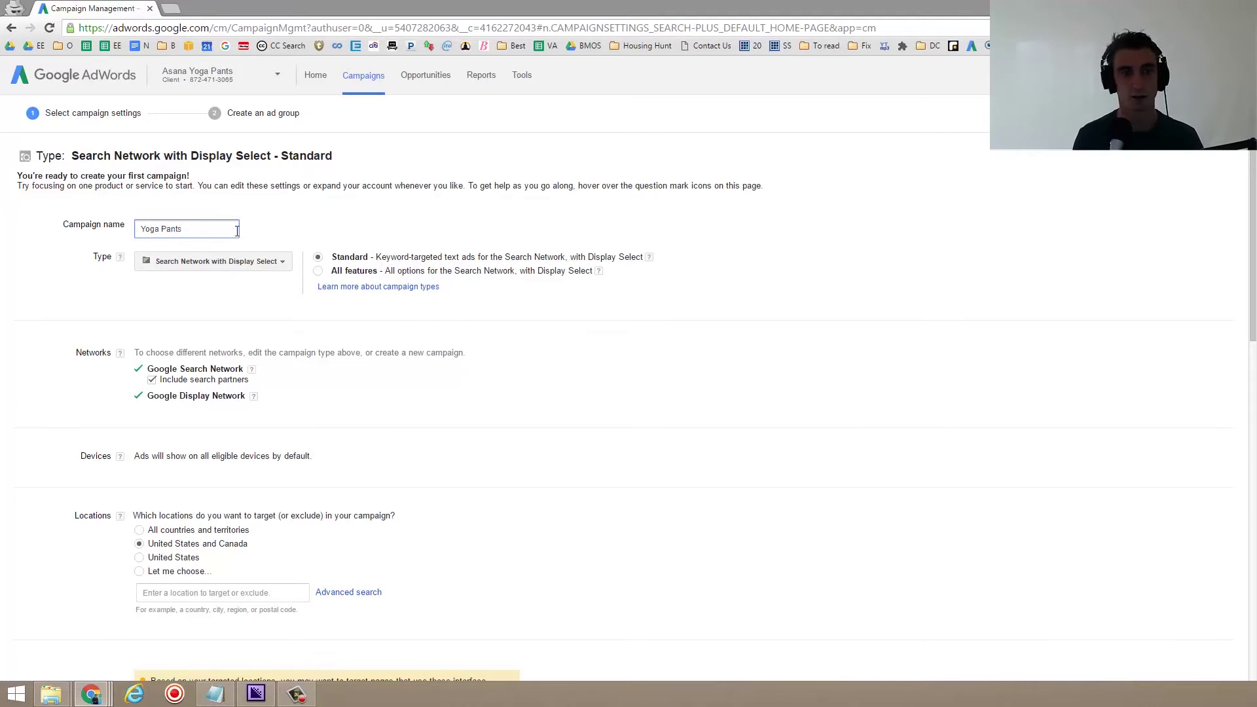
- Switch the campaign type to Search Network only, accepting the loss of changes
scroll(296, 223, down, 2)
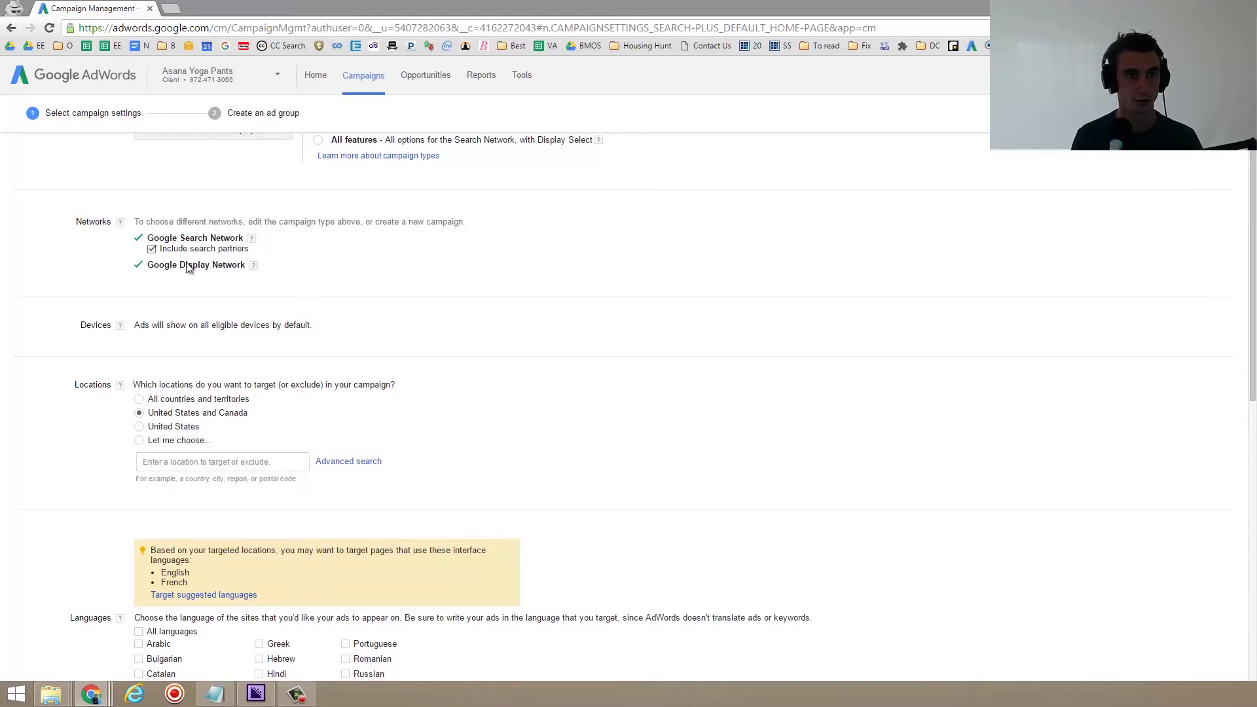
scroll(196, 269, up, 2)
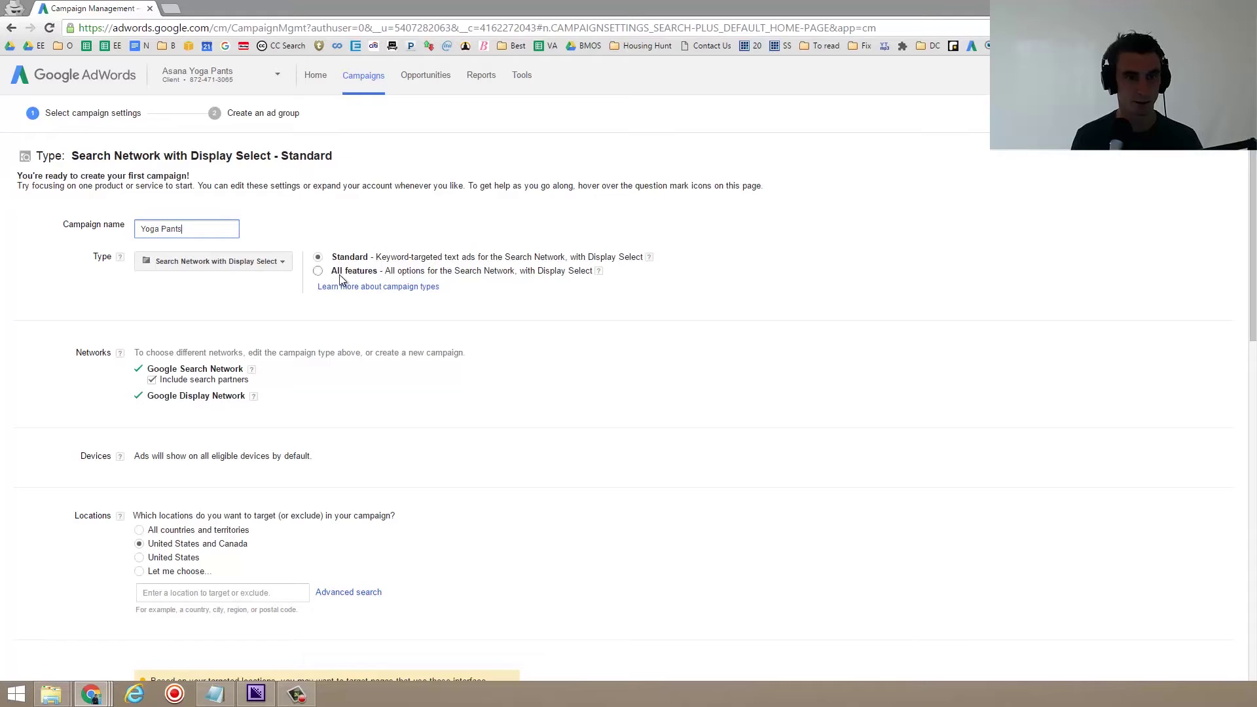
click(249, 265)
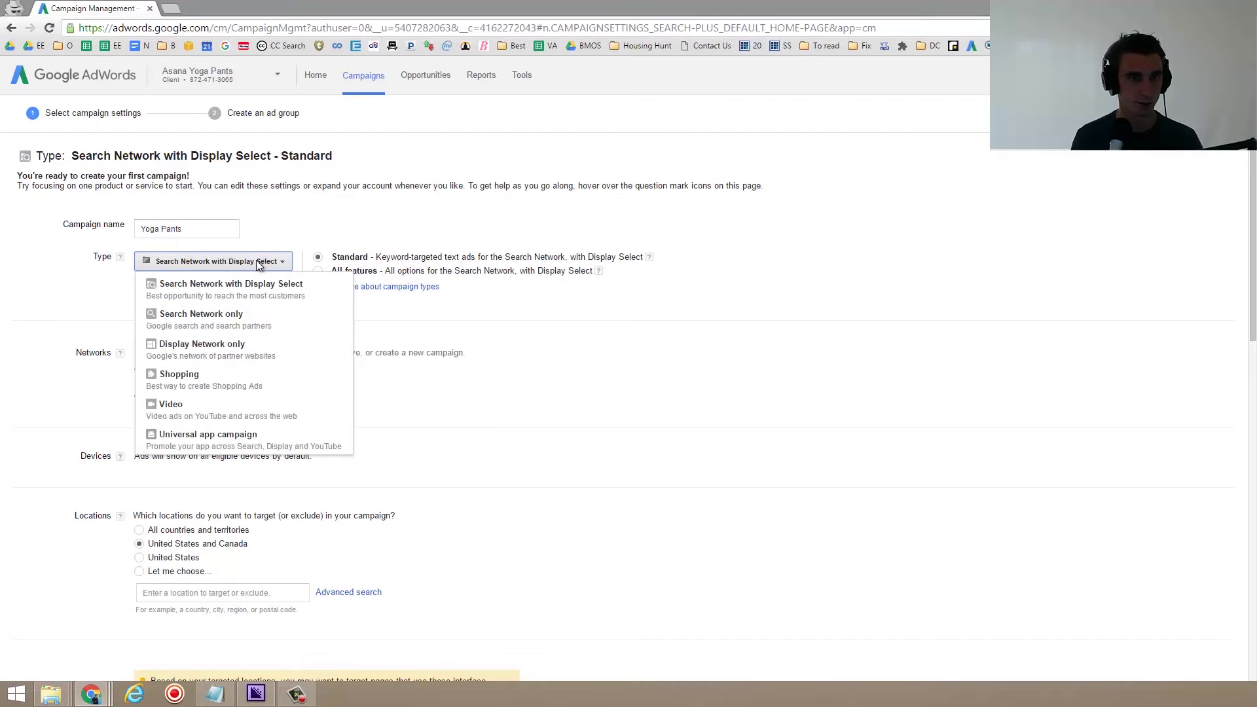
click(237, 316)
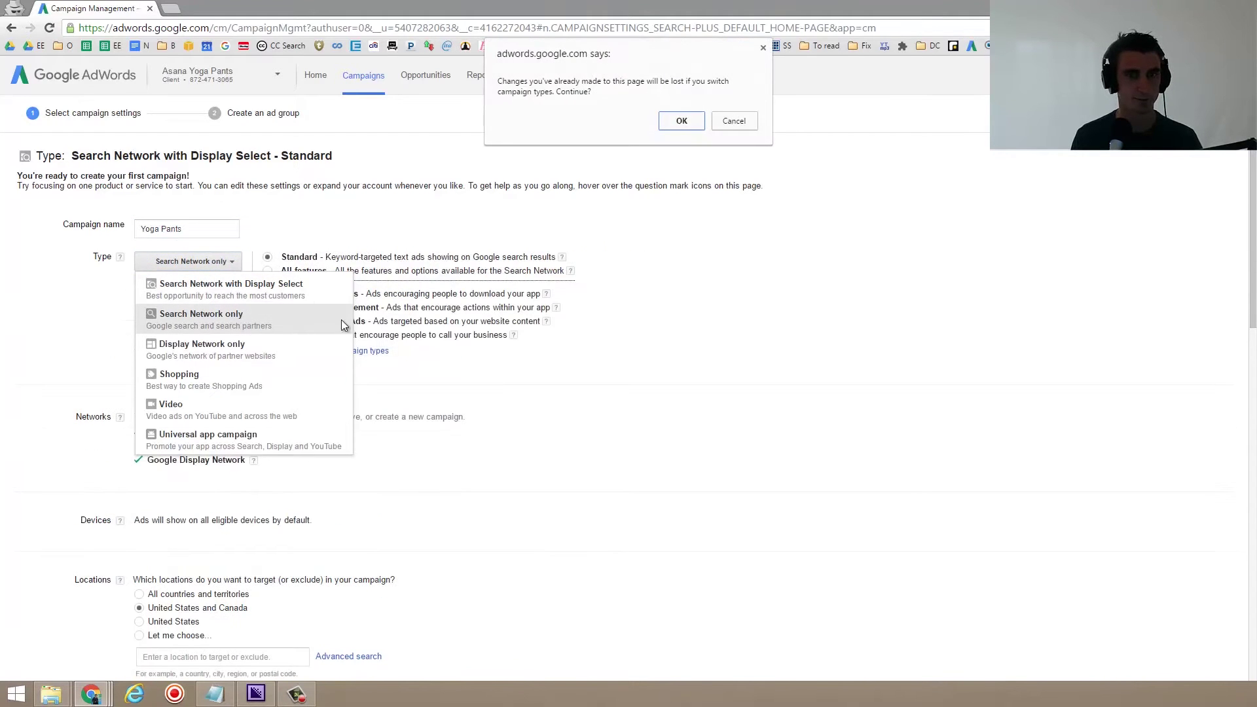
click(682, 122)
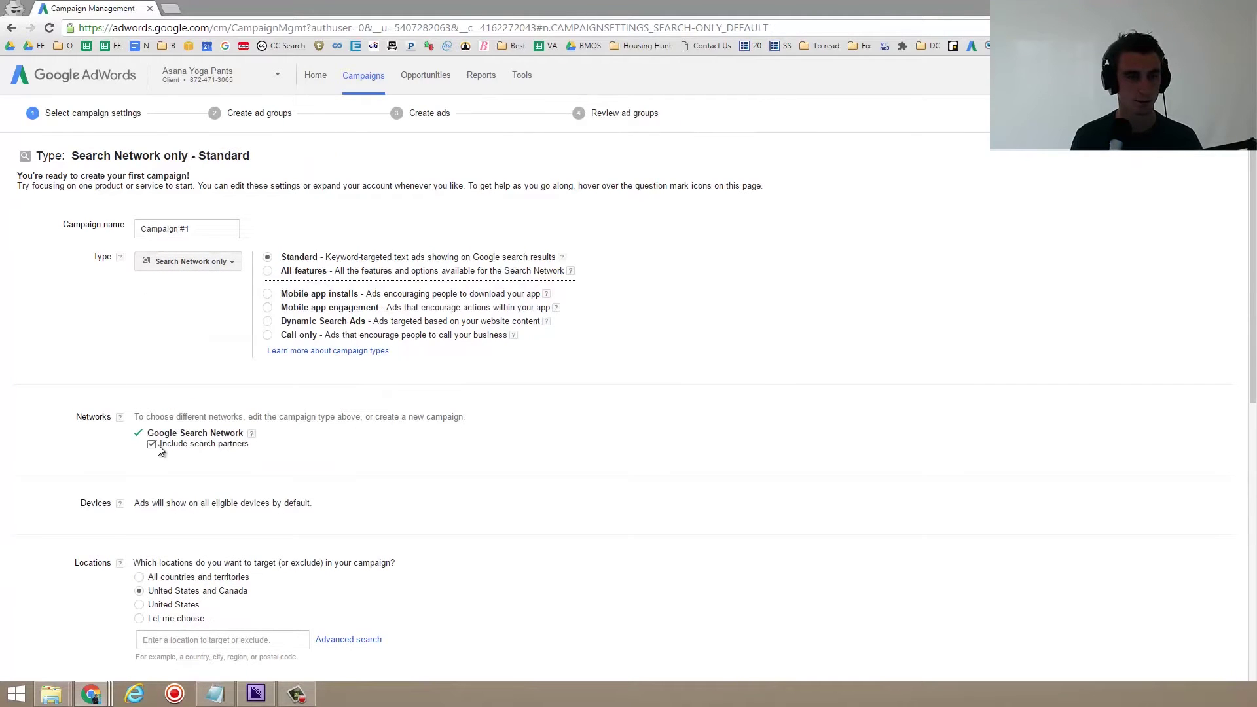
- Target only the United States as the campaign location
scroll(215, 399, down, 2)
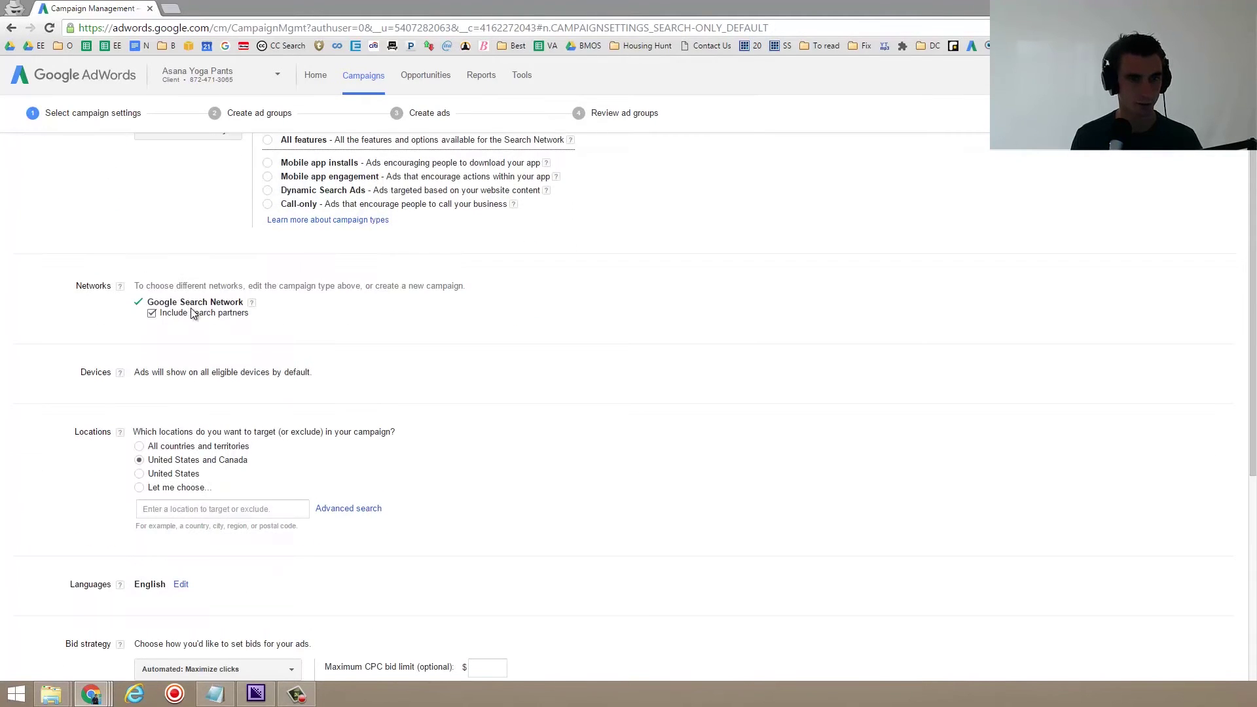
triple_click(300, 372)
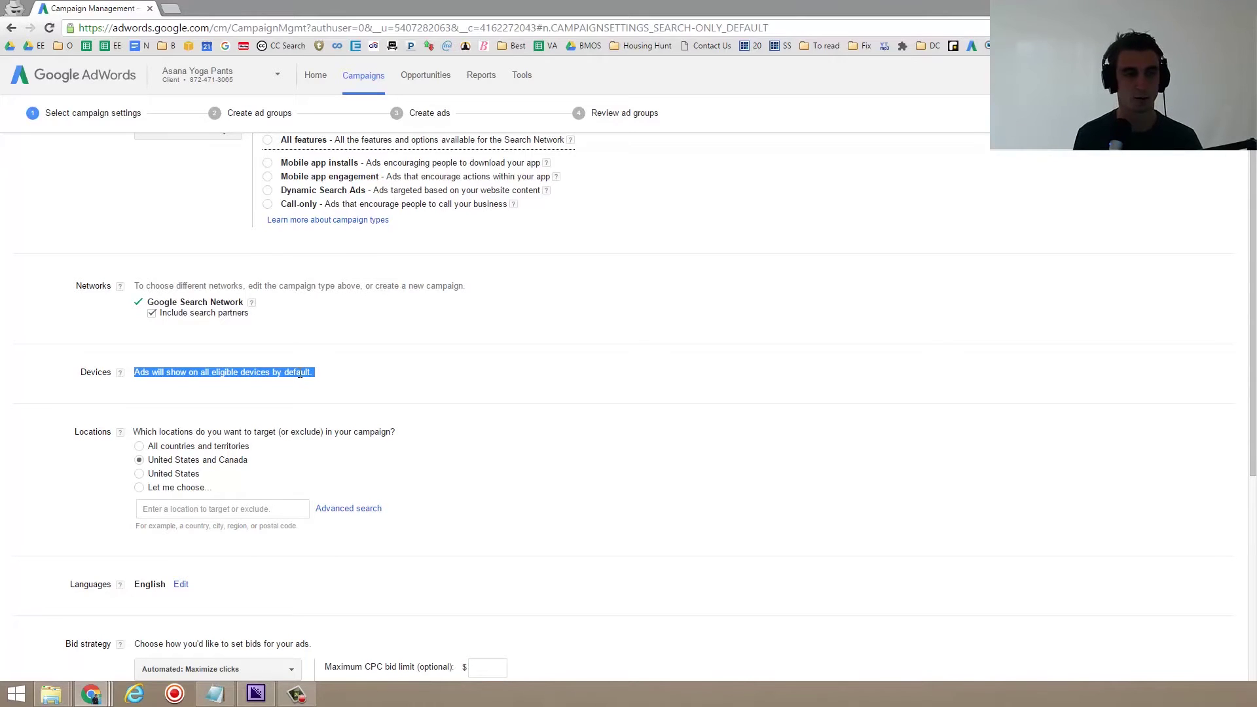
scroll(300, 373, down, 2)
click(176, 345)
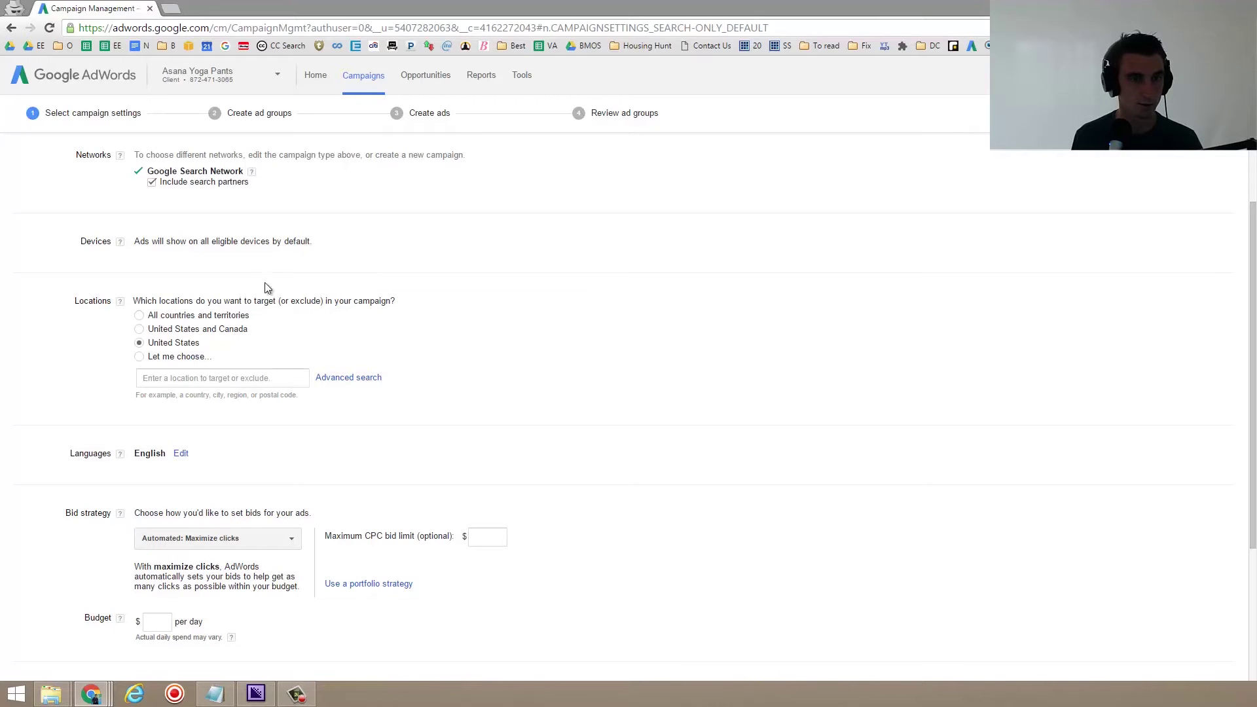
- Set a $1 maximum CPC bid limit and a $5 daily budget
scroll(204, 357, down, 2)
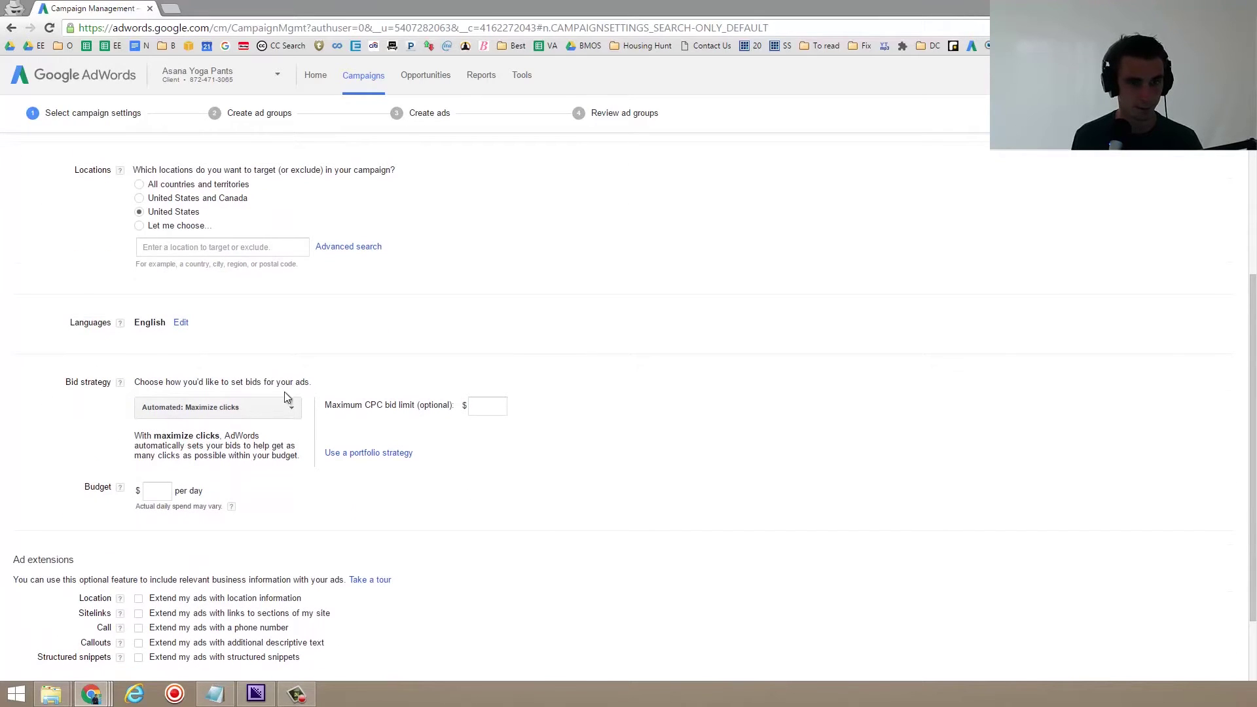
scroll(228, 378, down, 1)
click(498, 340)
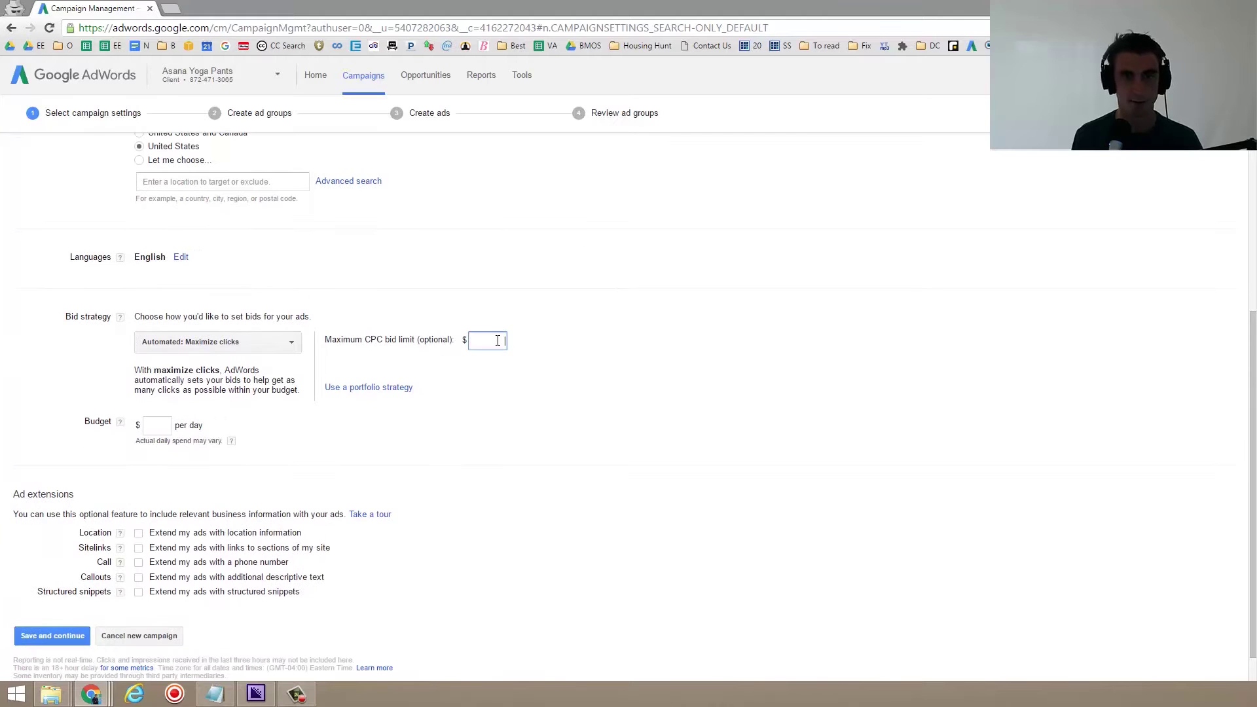
text(1)
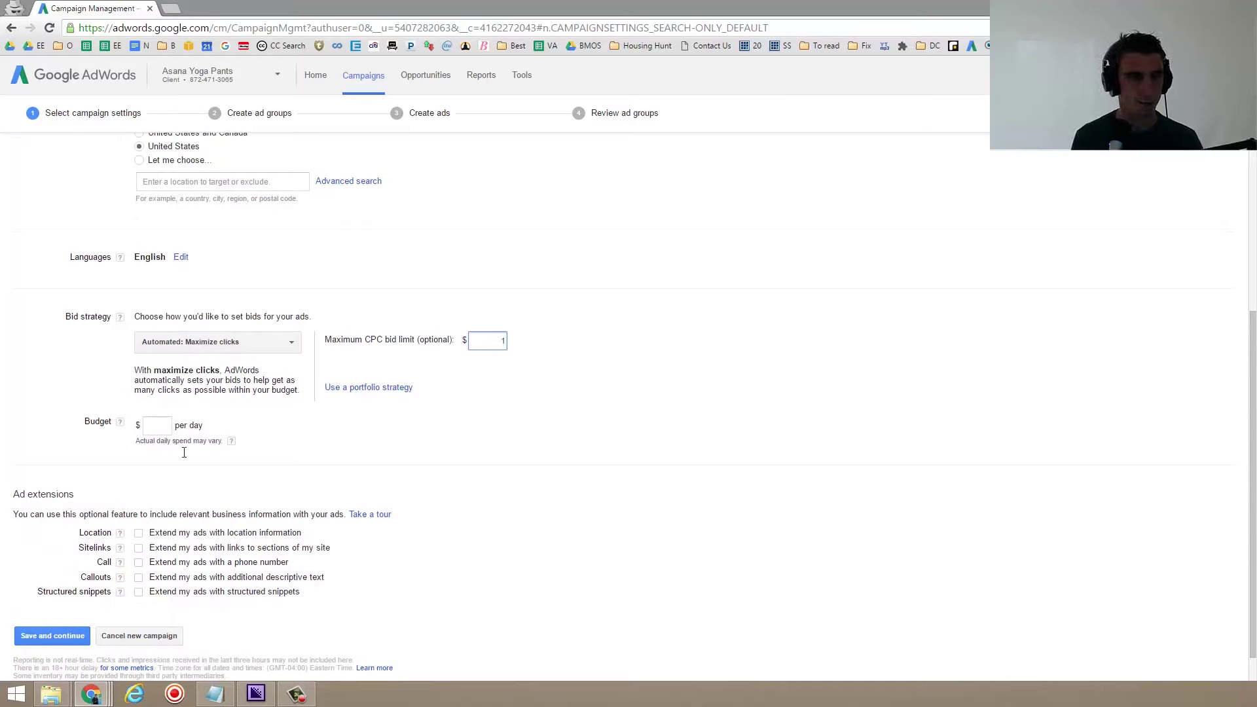
click(162, 425)
text(5)
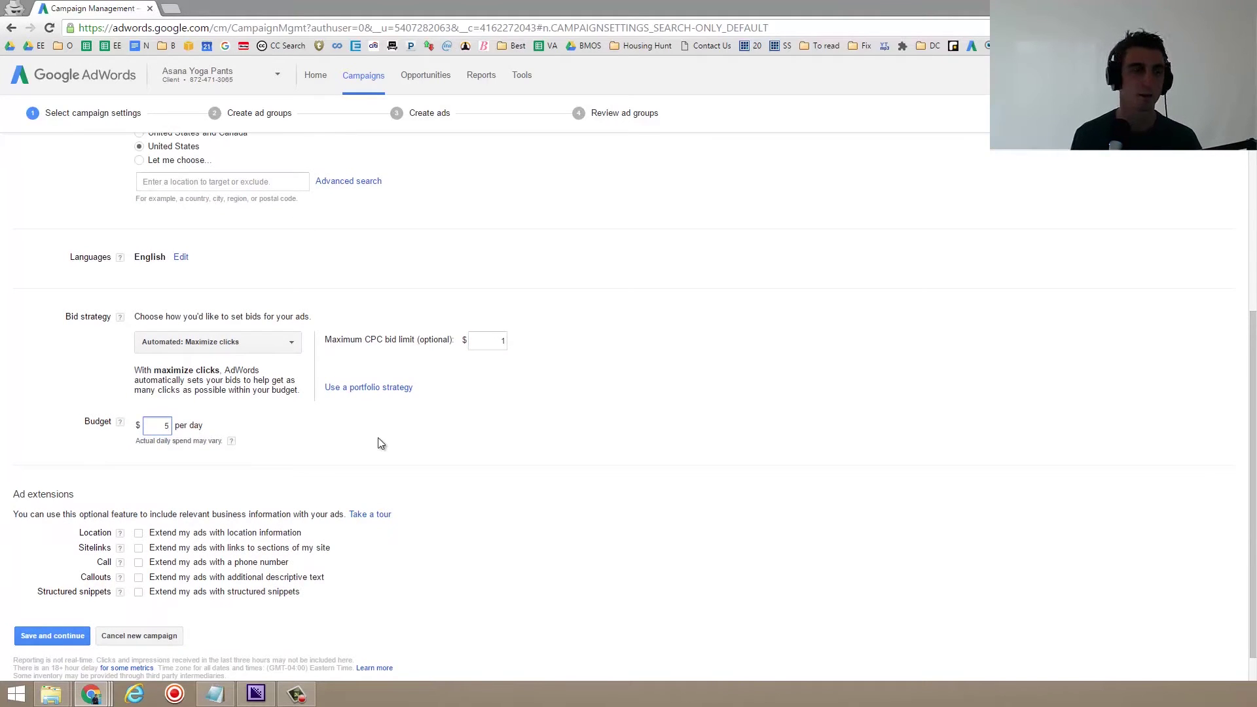
scroll(305, 422, down, 1)
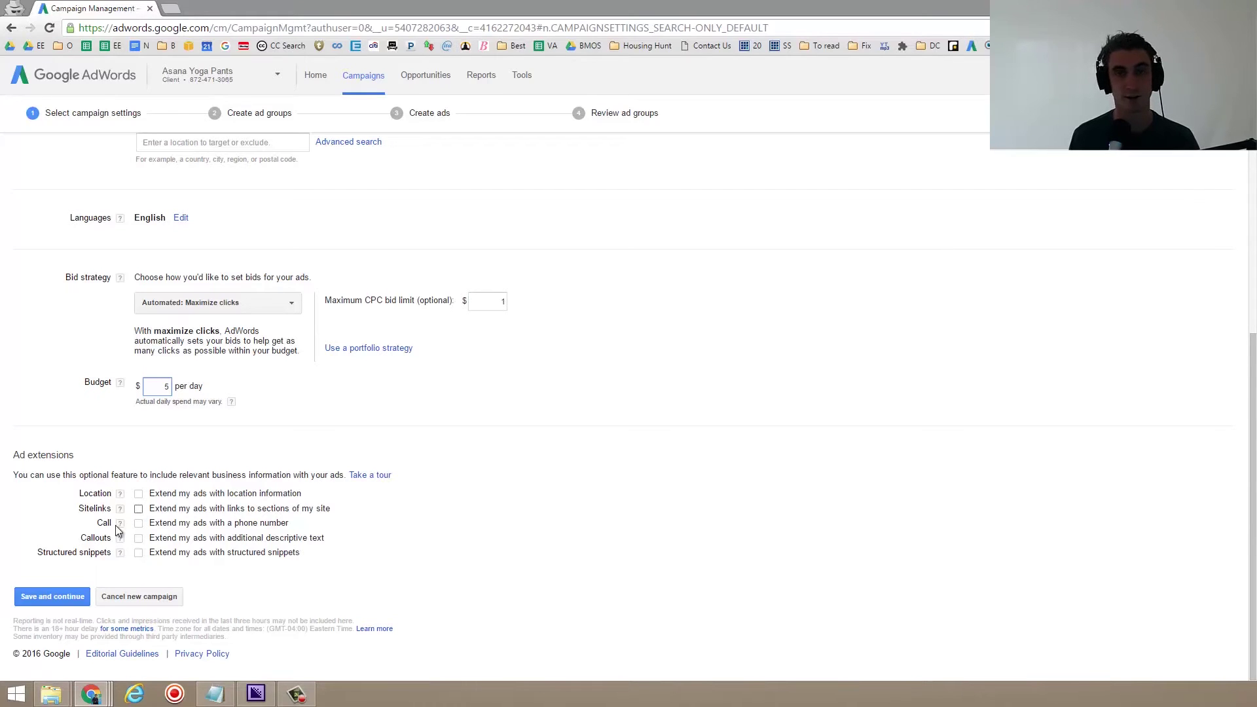
- Save the campaign settings and enter the landing page Asanayogapants.com
click(58, 597)
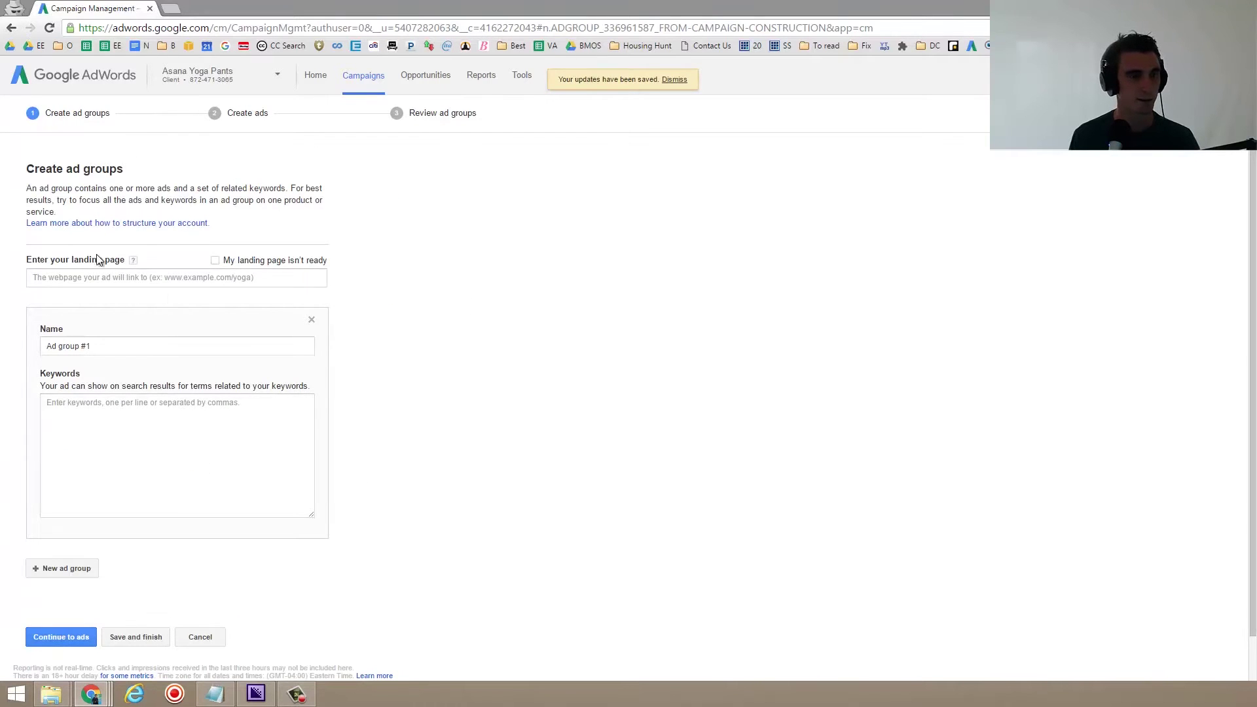
click(82, 279)
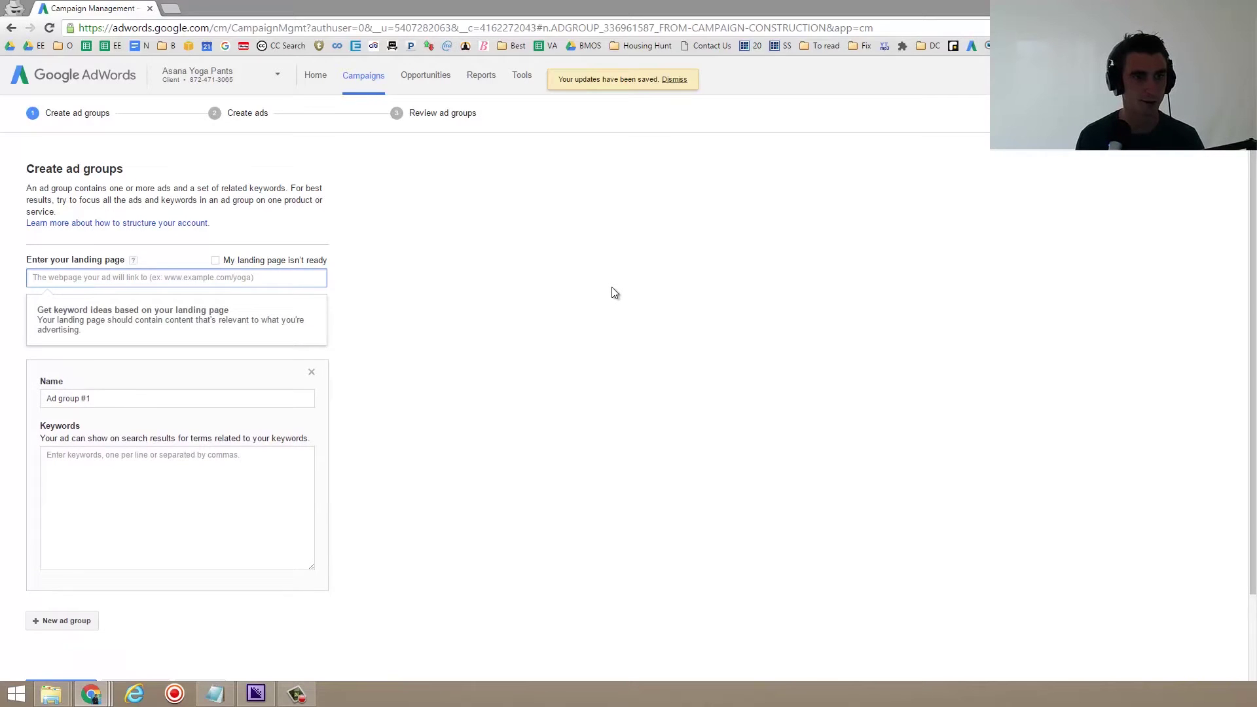
text(Asanayogapants.com)
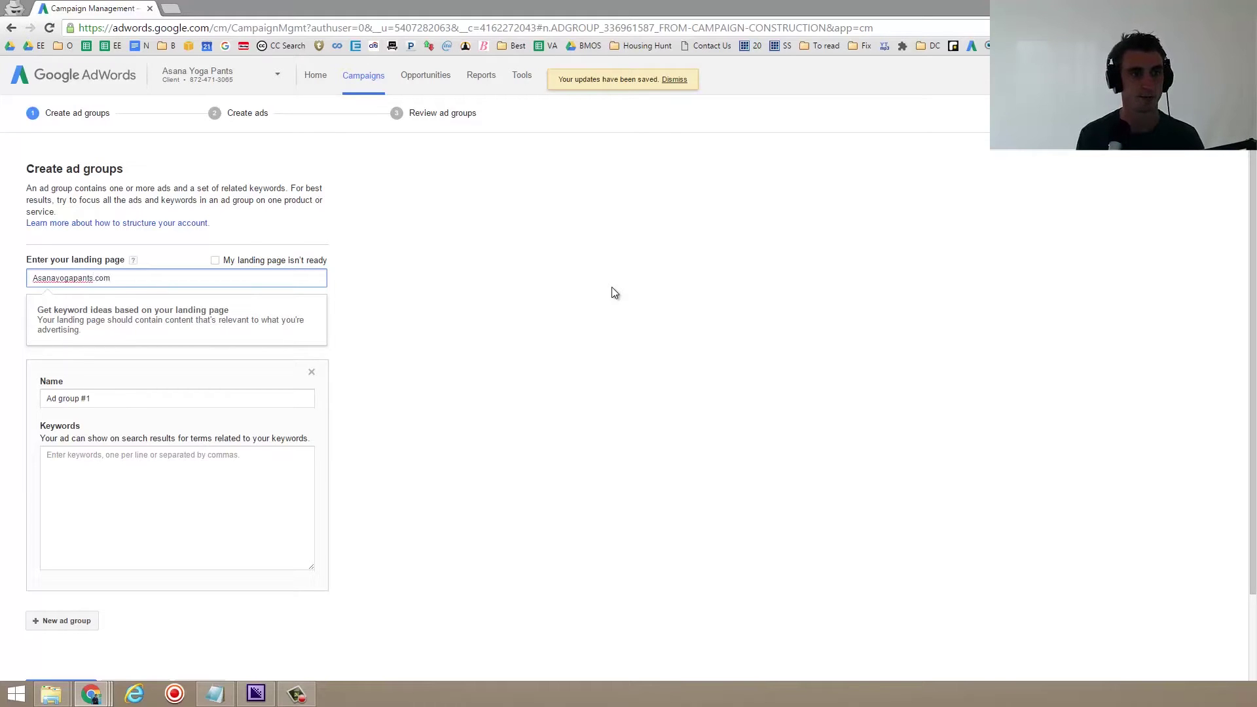
key(Return)
scroll(335, 317, down, 1)
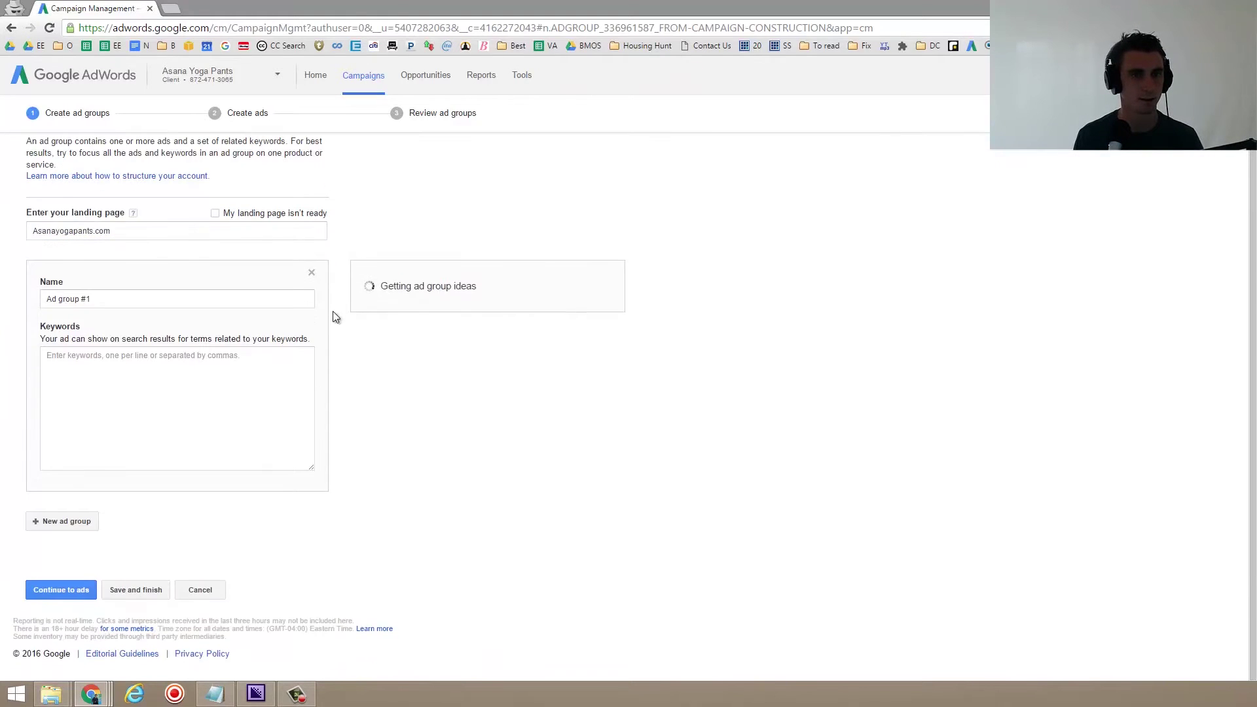
- Rename the default ad group to Yoga Pants Color
click(138, 297)
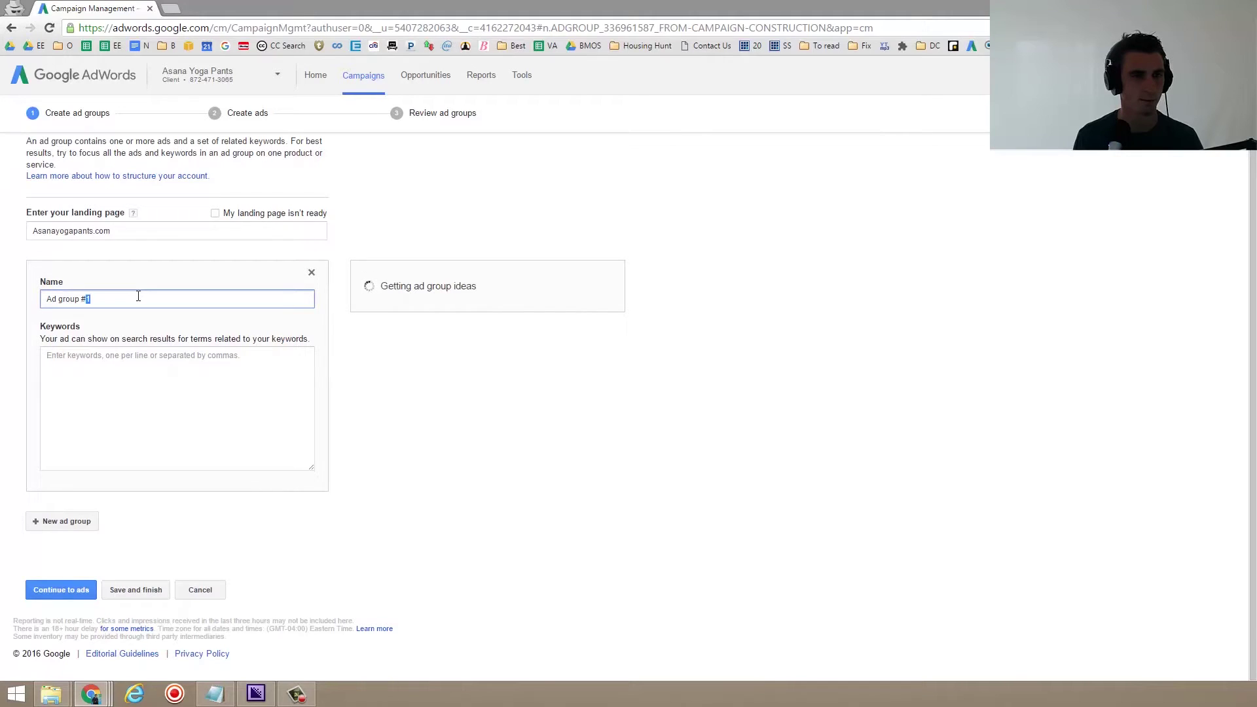
key(ctrl+a)
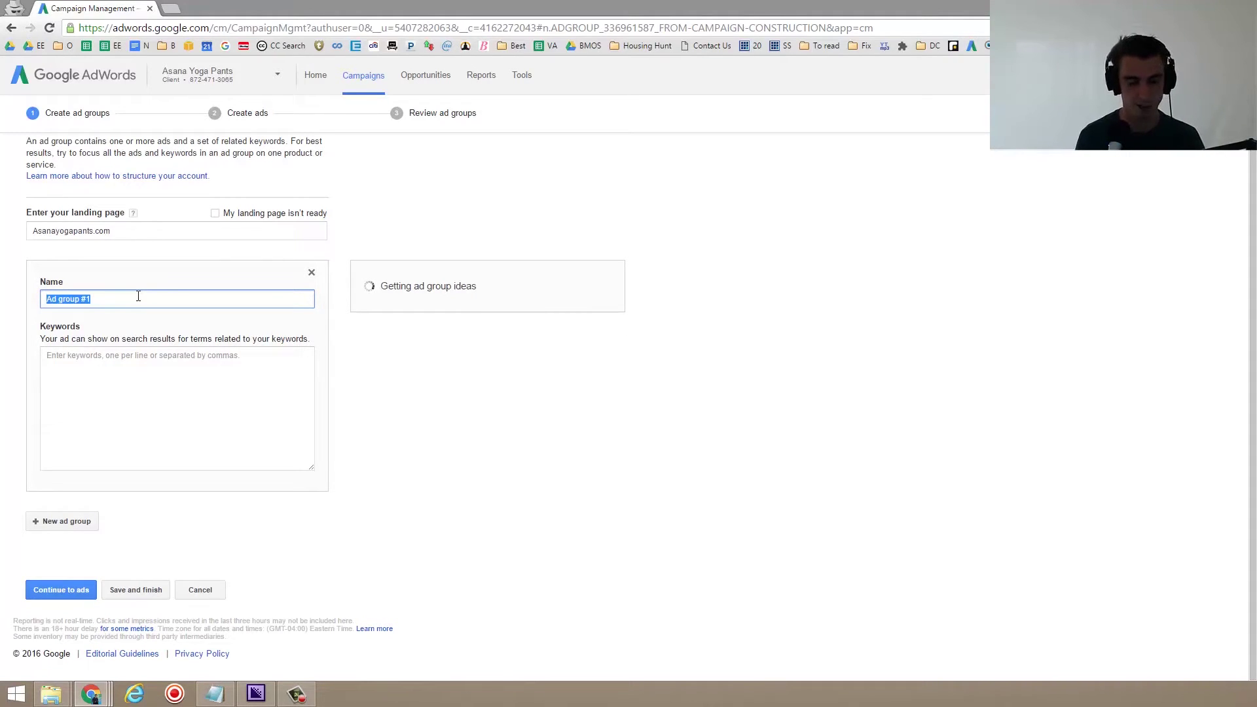
text(Yog)
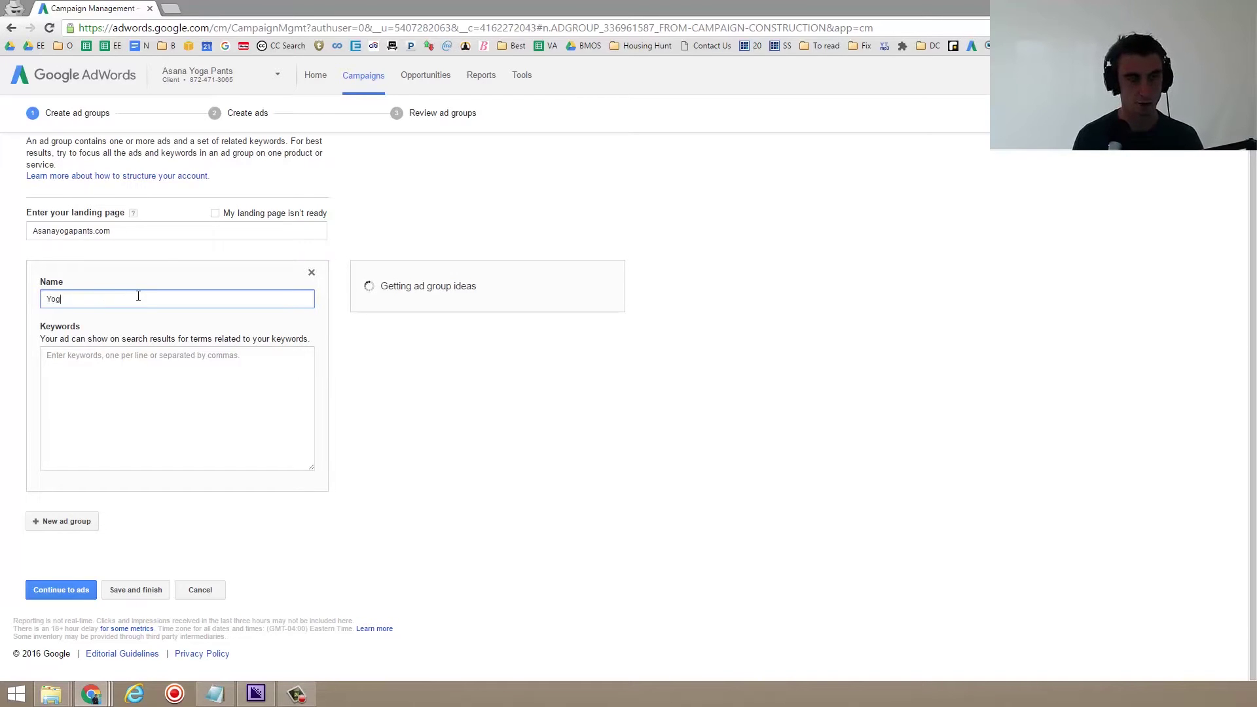
text(a Pants Co)
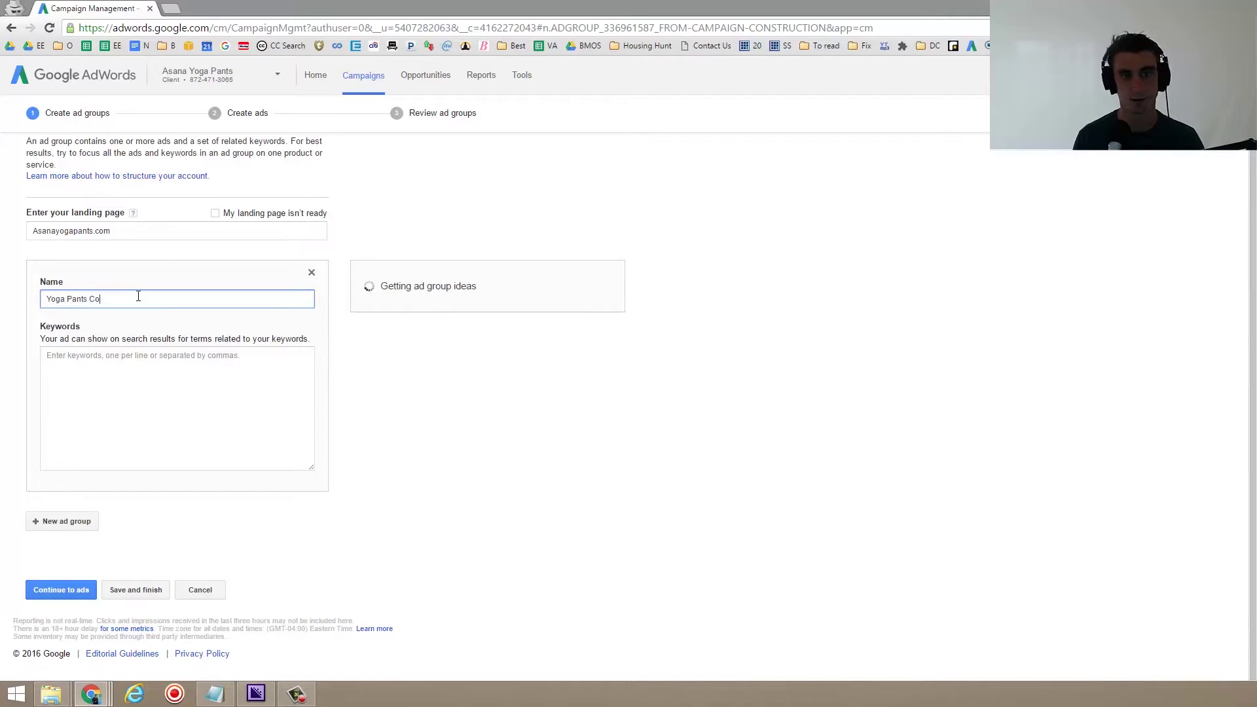
text(lors)
- Enter the keywords red yoga pants and green yoga pants, then remove the green one
click(189, 354)
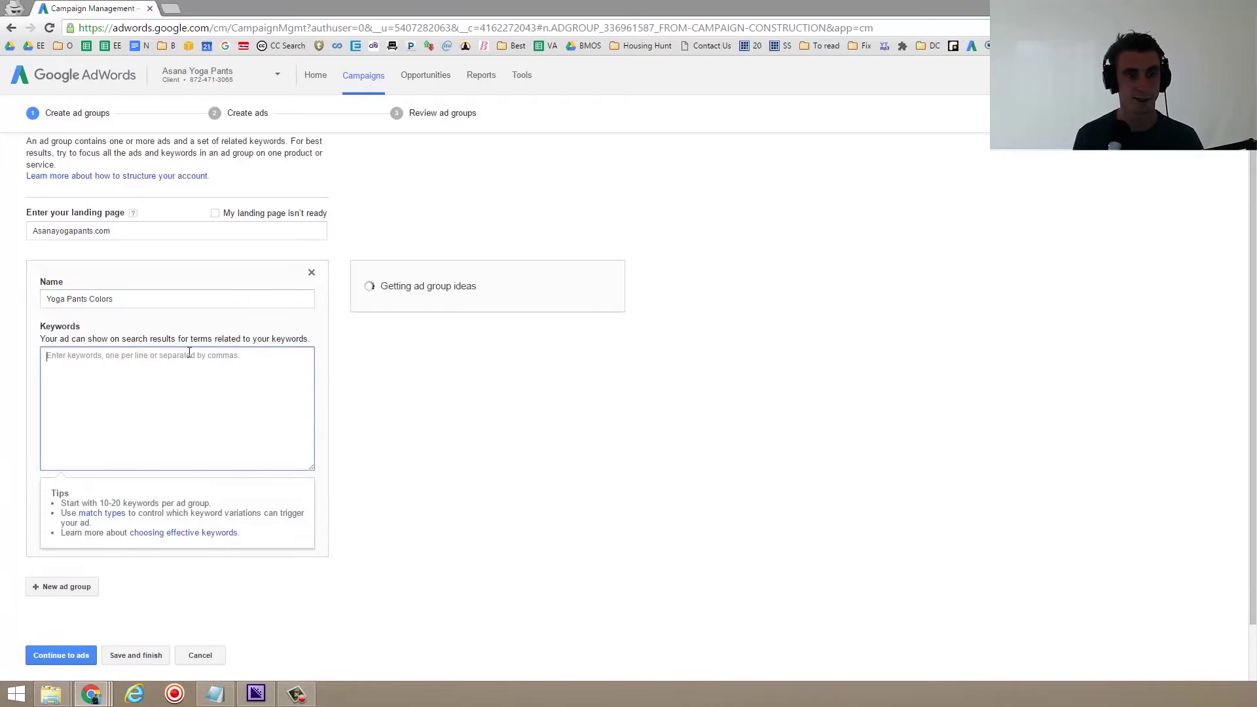
text(red y)
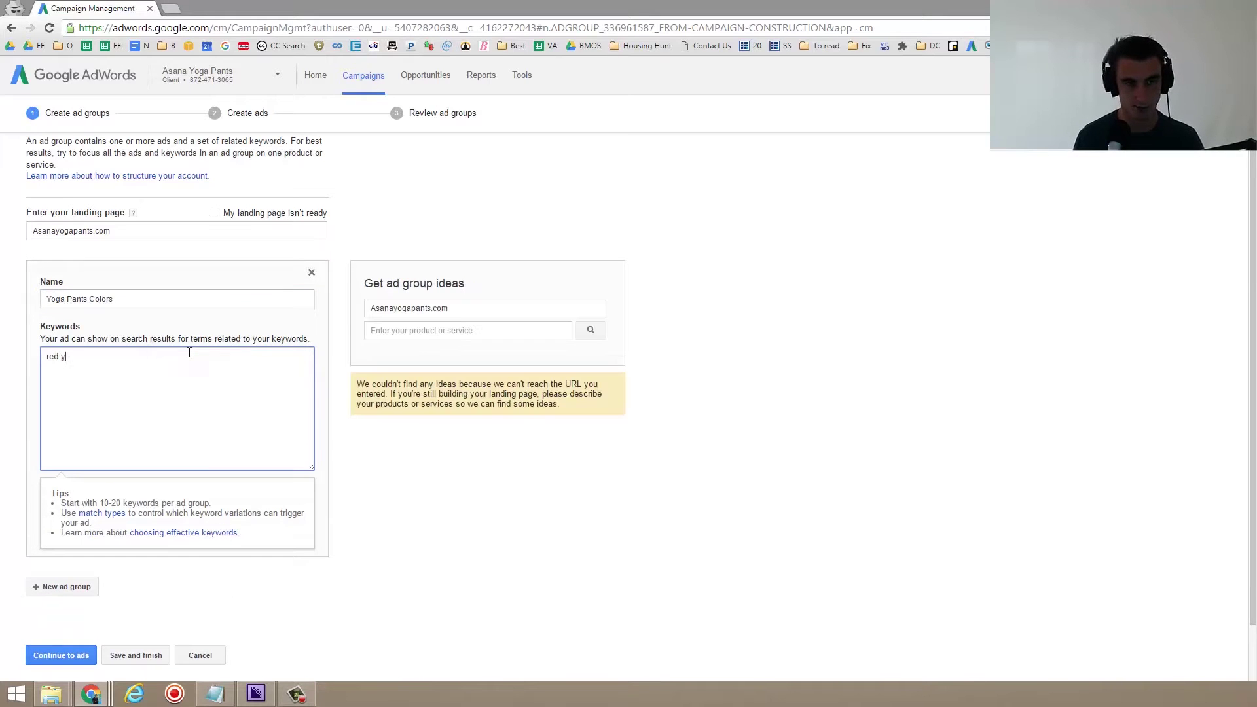
text(oh)
key(BackSpace)
text(ga)
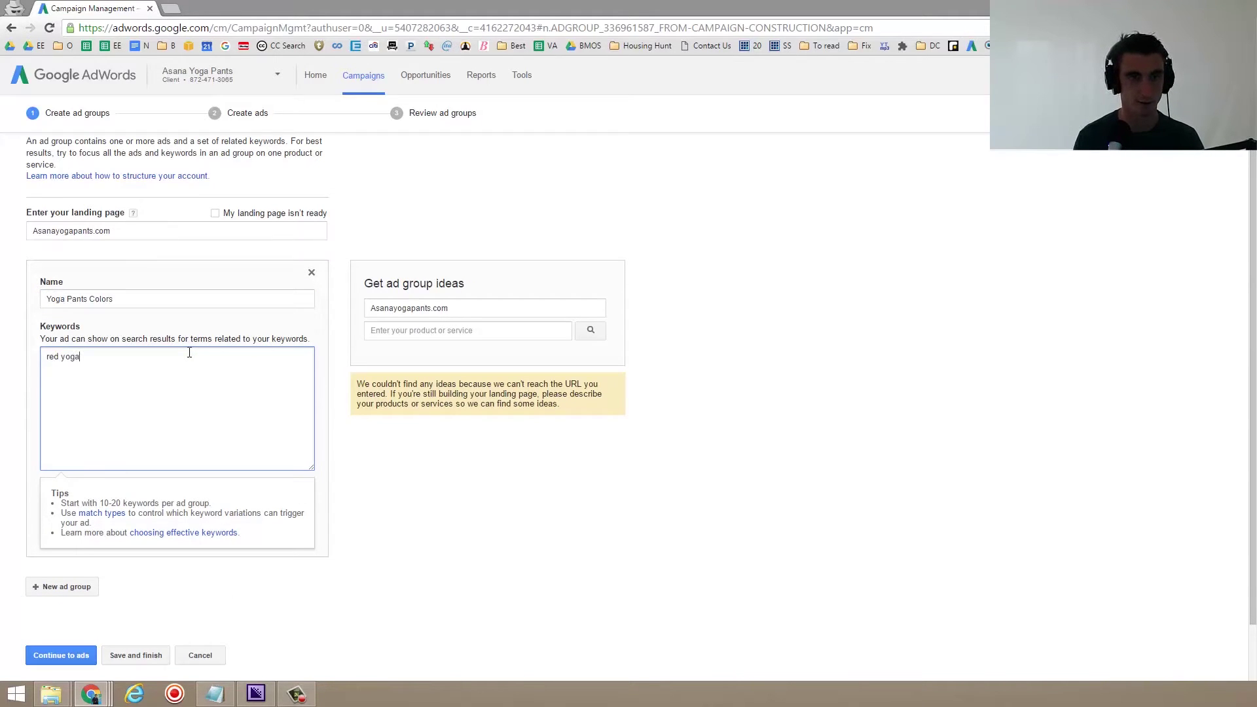
text( pants)
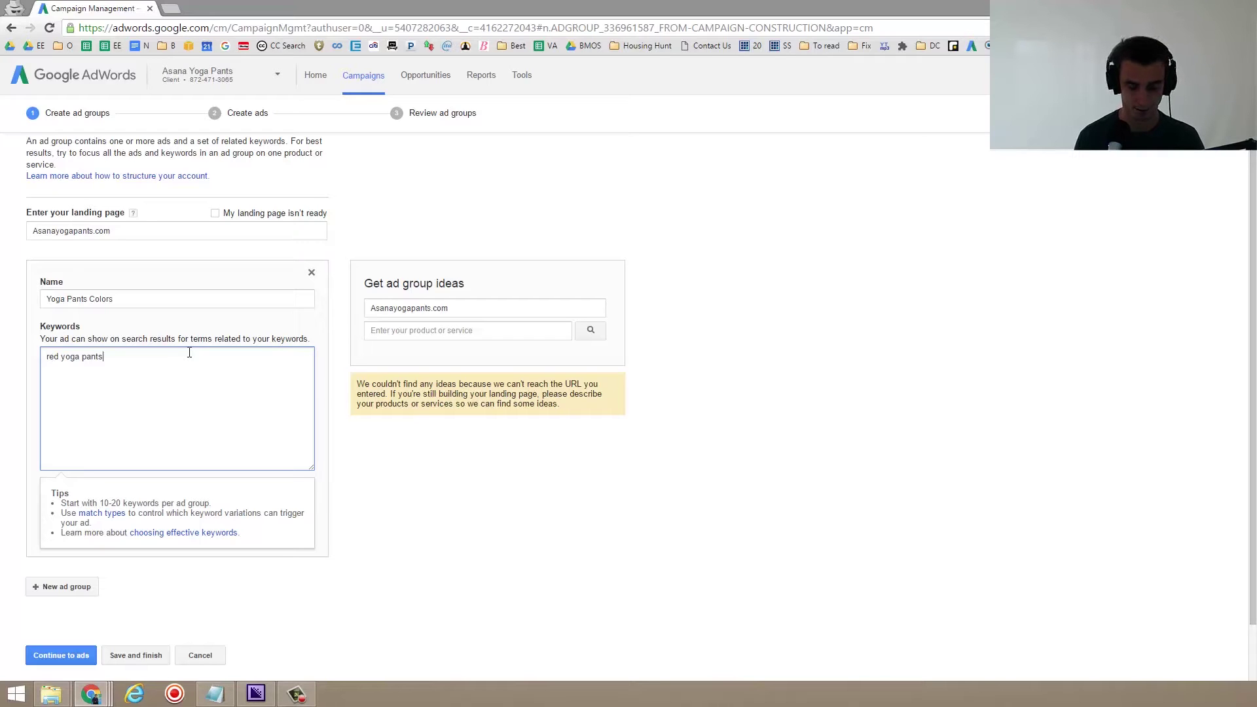
text(, green yohg)
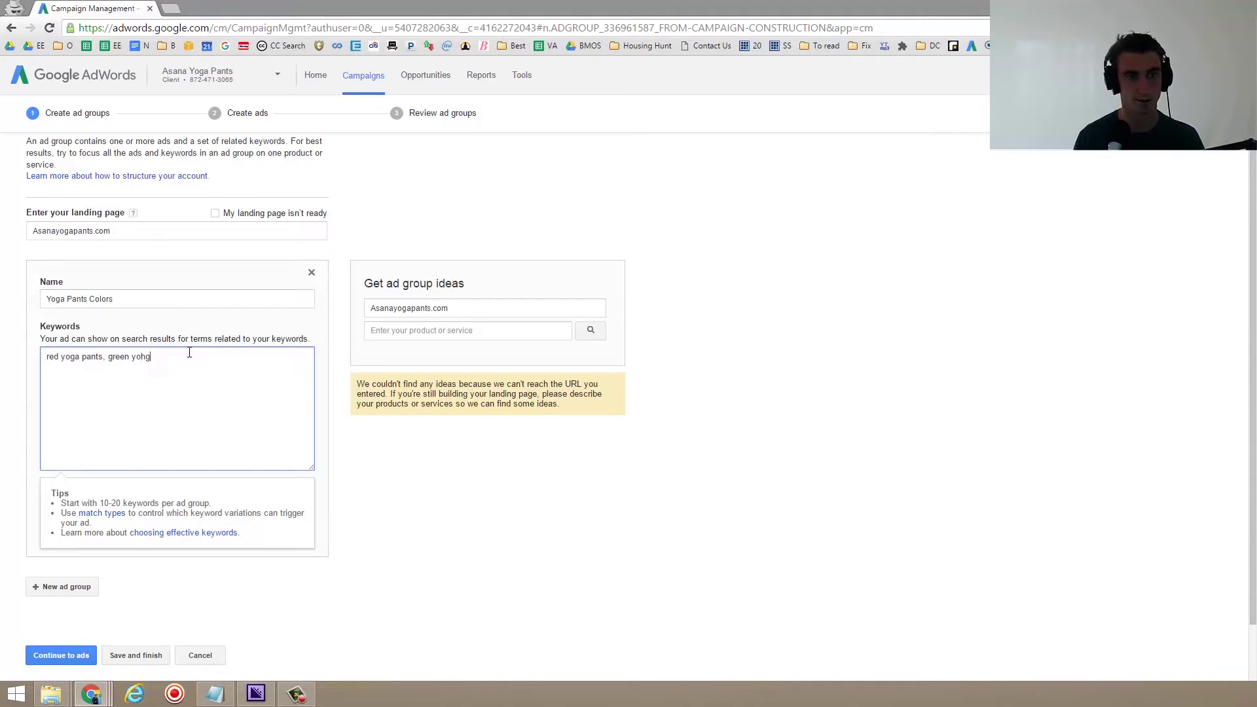
key(BackSpace)
key(BackSpace)
text(g)
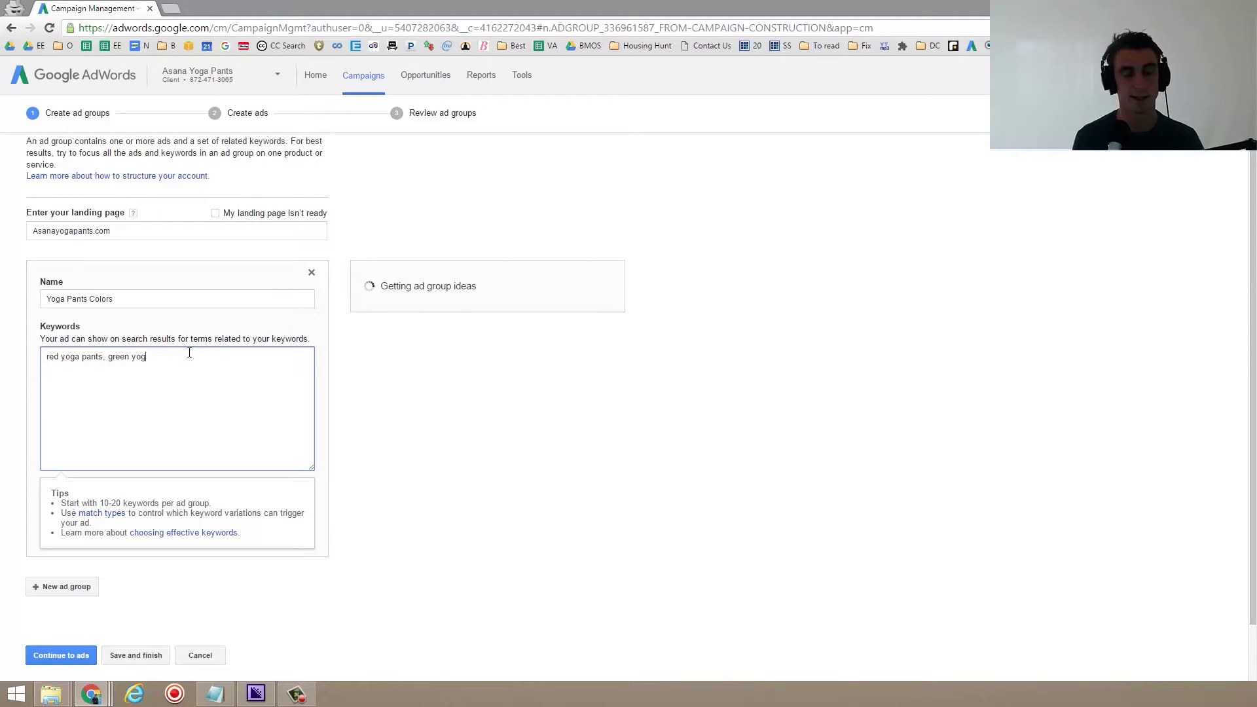
drag(157, 359, 103, 368)
key(BackSpace)
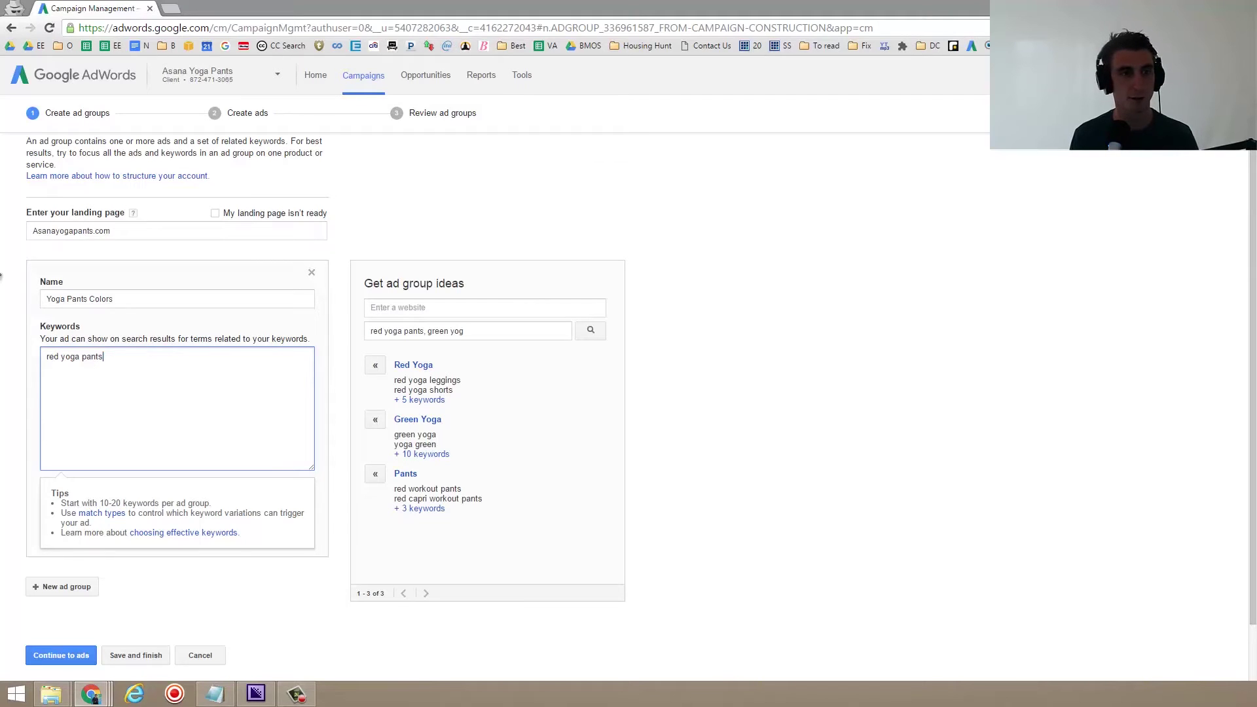
- Rename the ad group to Red Yoga Pants
click(46, 298)
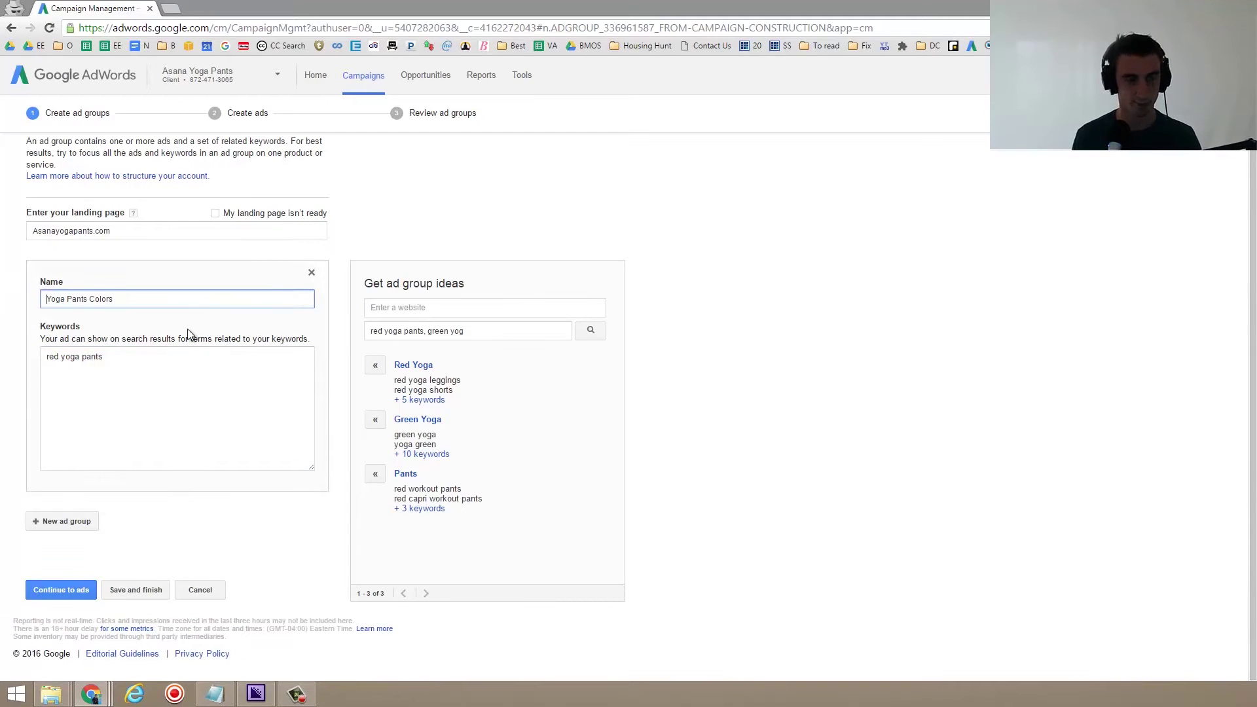
text(Red)
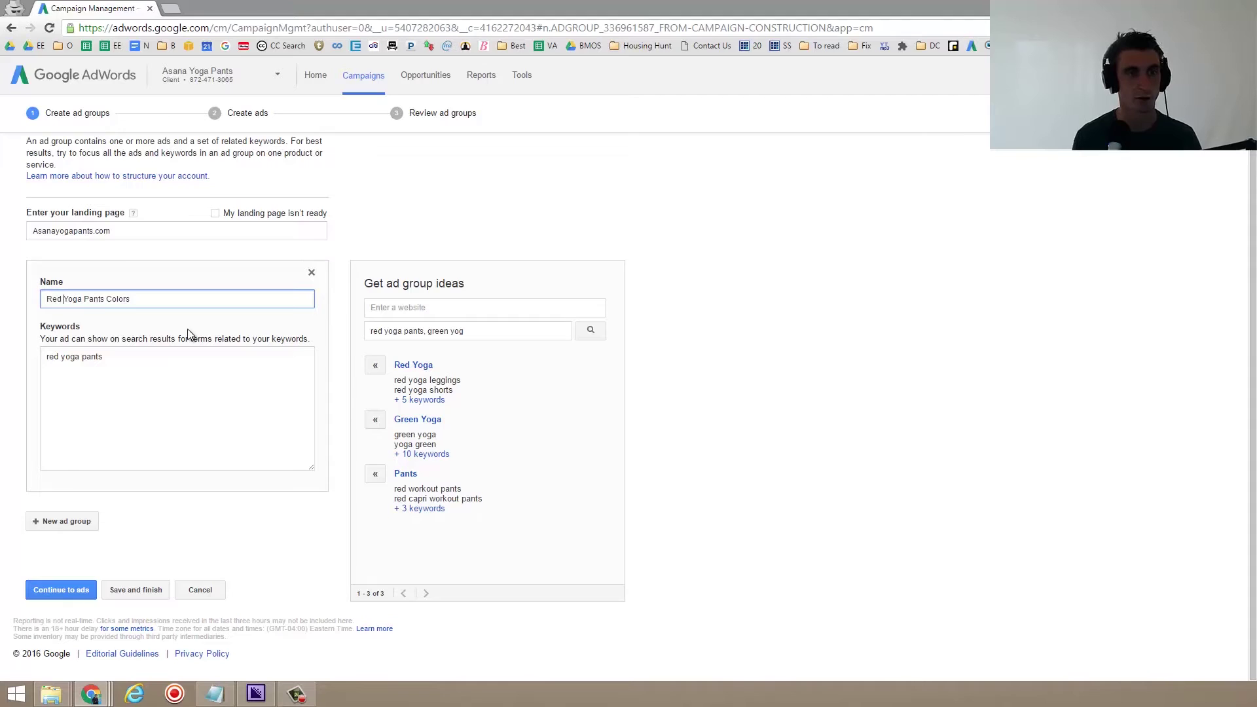
double_click(119, 299)
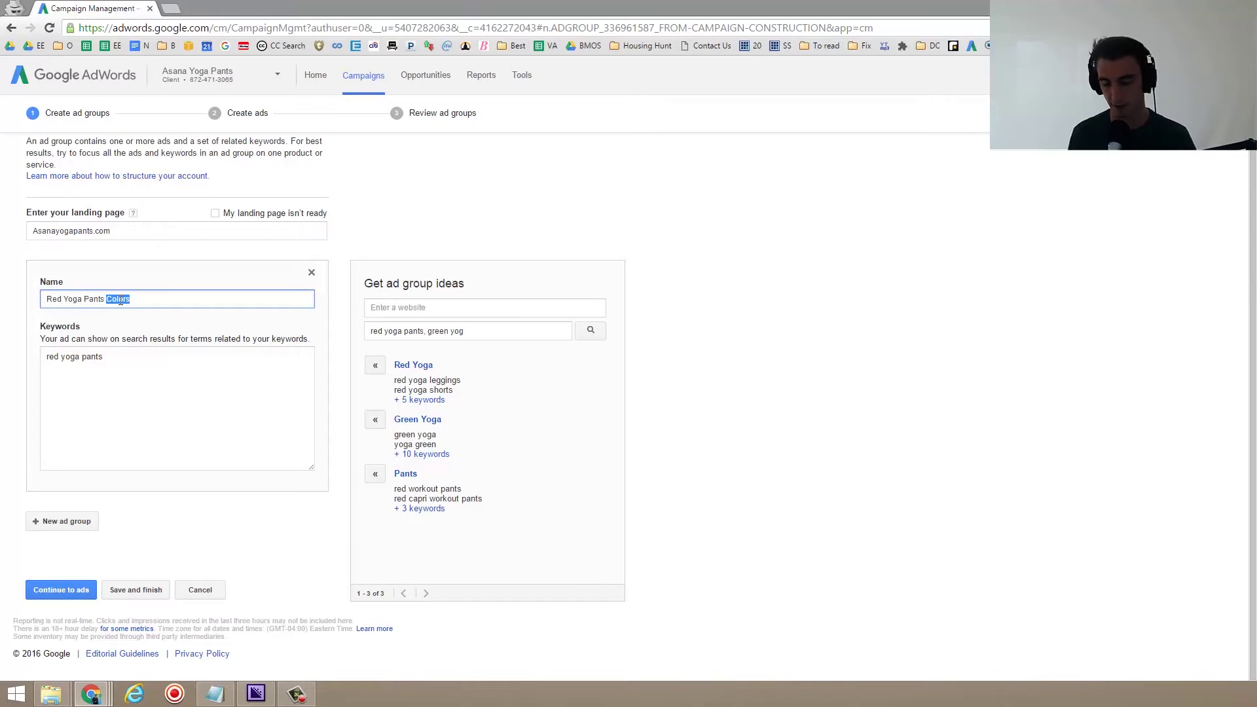
key(BackSpace)
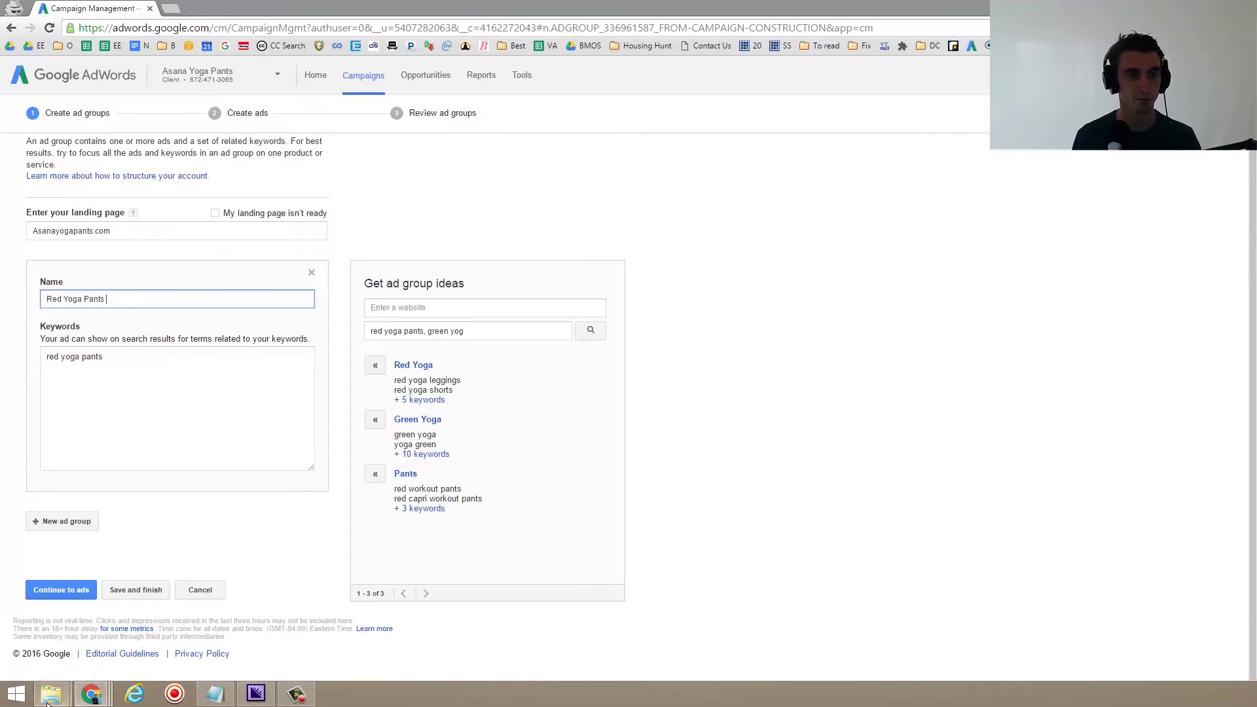
click(122, 360)
scroll(141, 603, down, 1)
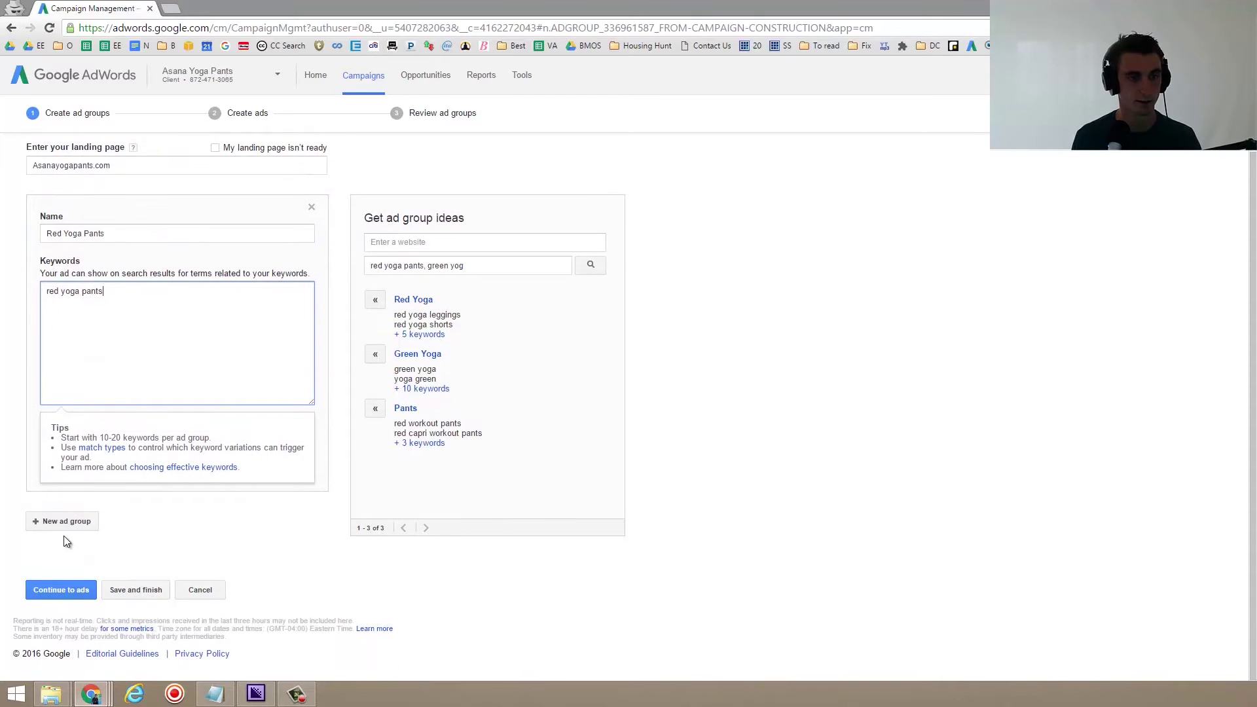
- Enter the ad's final URL Asanayogapants.com/red-yoga-pants
click(69, 591)
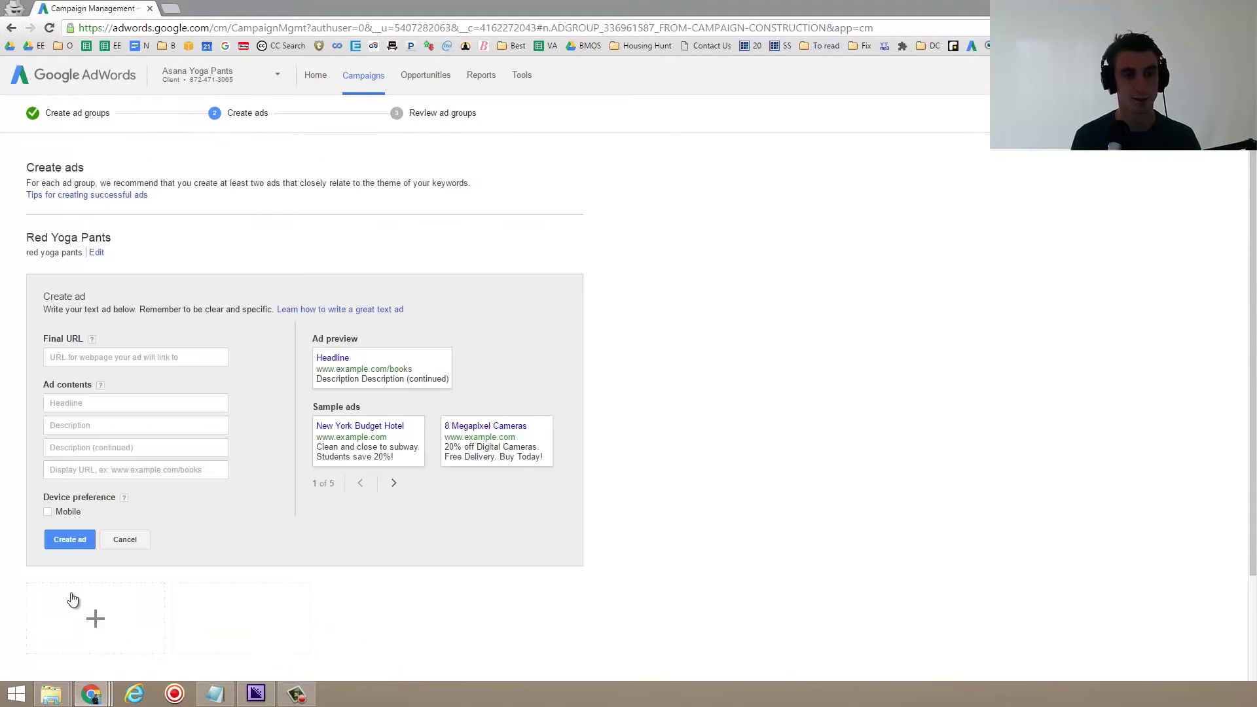
click(168, 358)
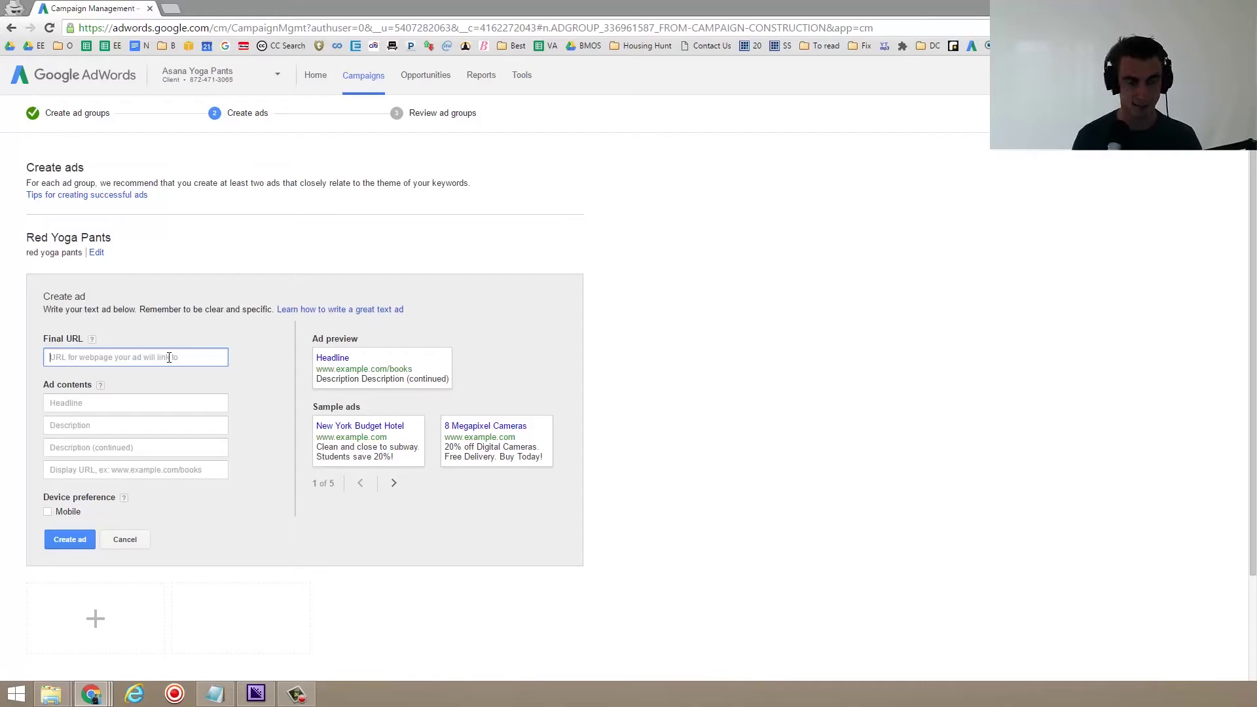
text(Asan)
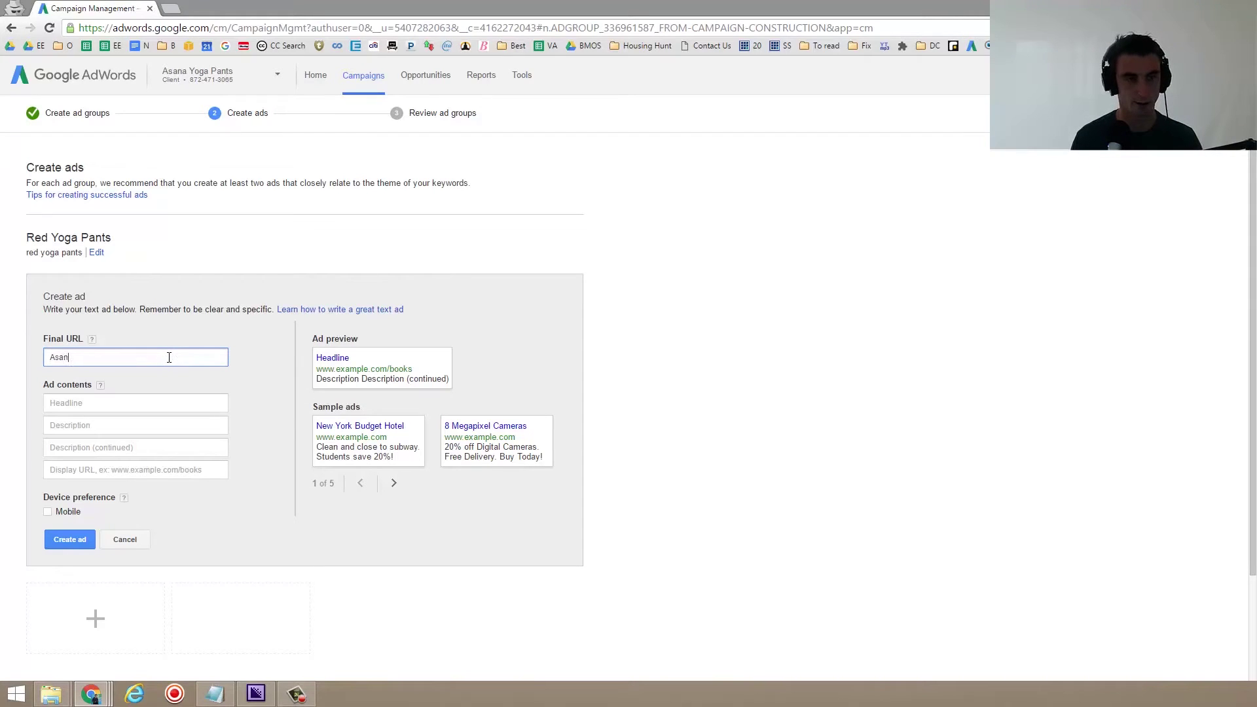
text(ayoga)
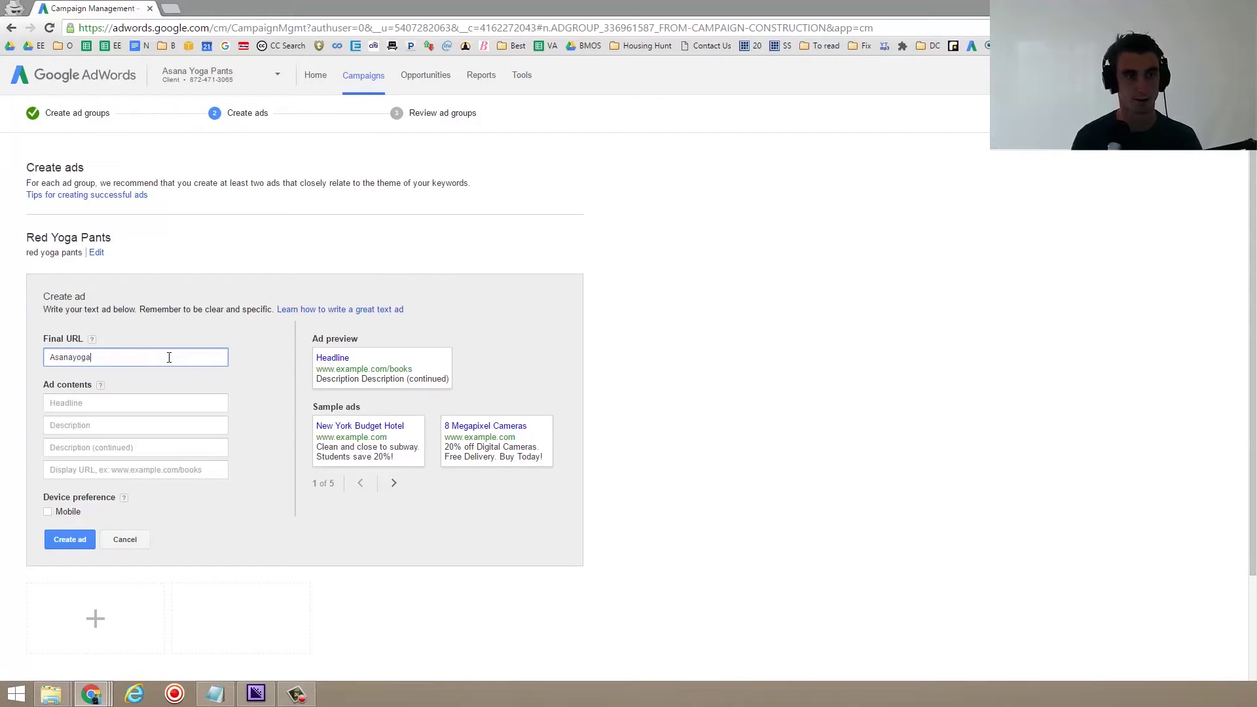
text(pants.c)
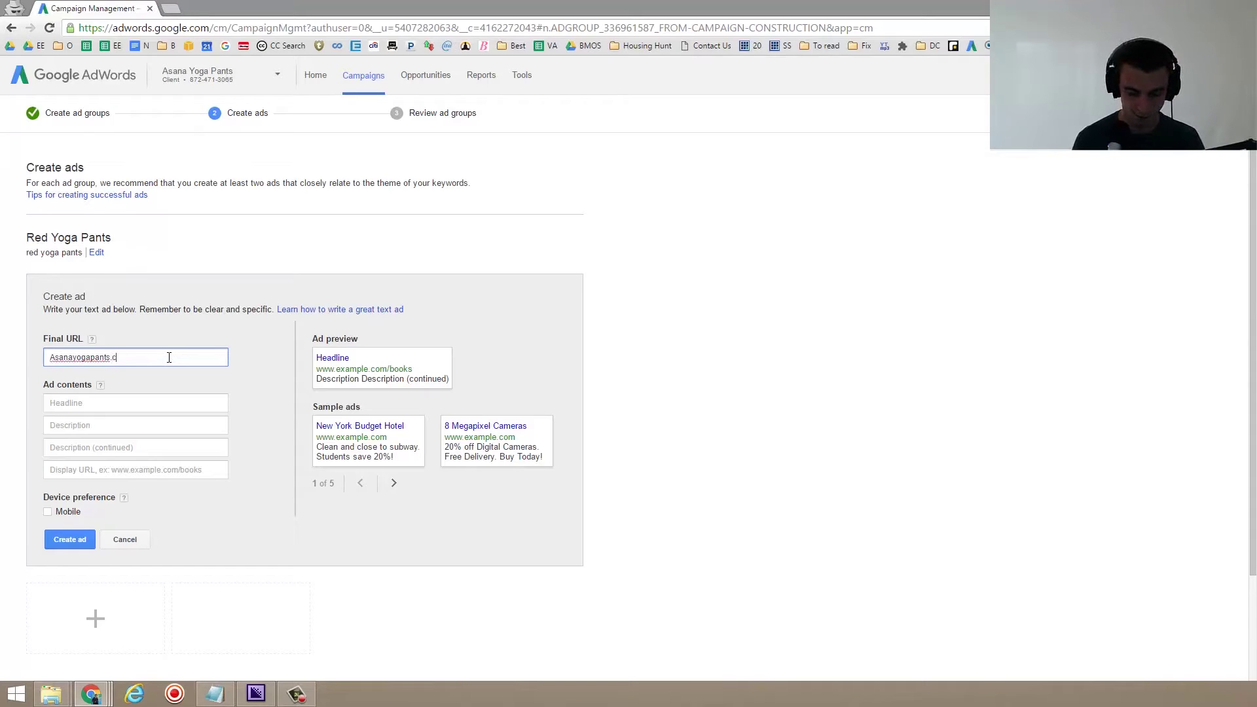
text(om/red)
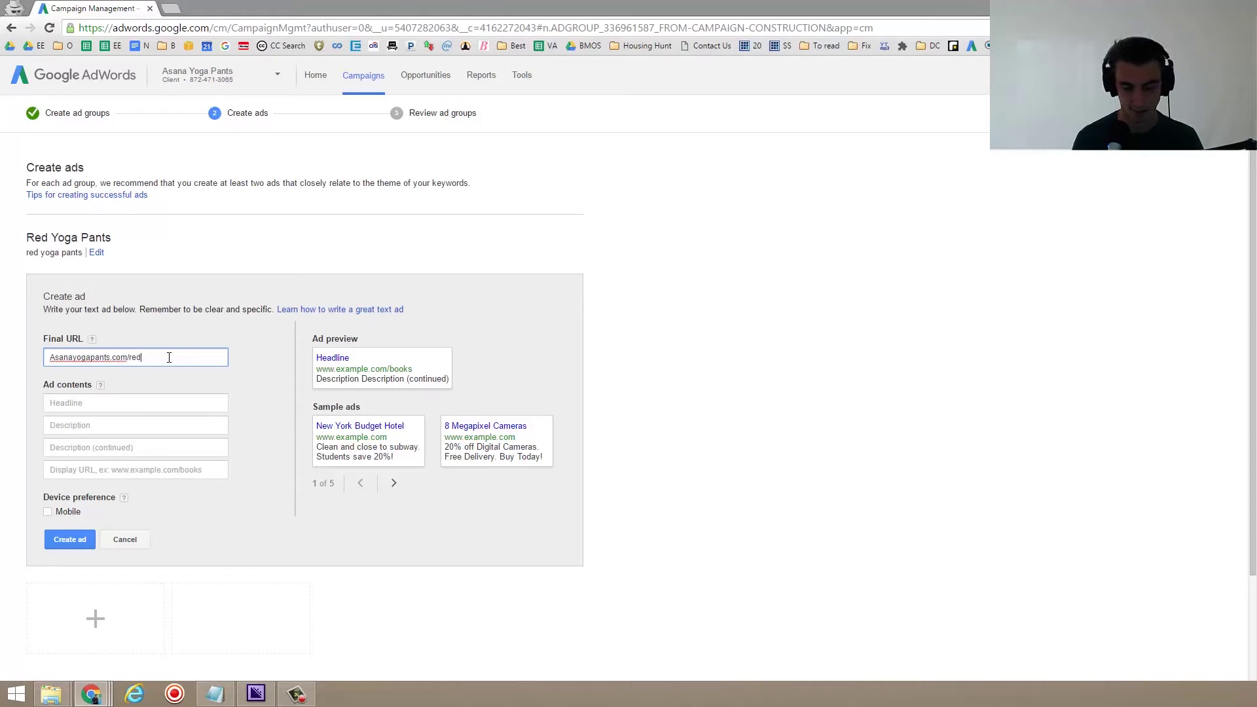
text(-yoga-pants)
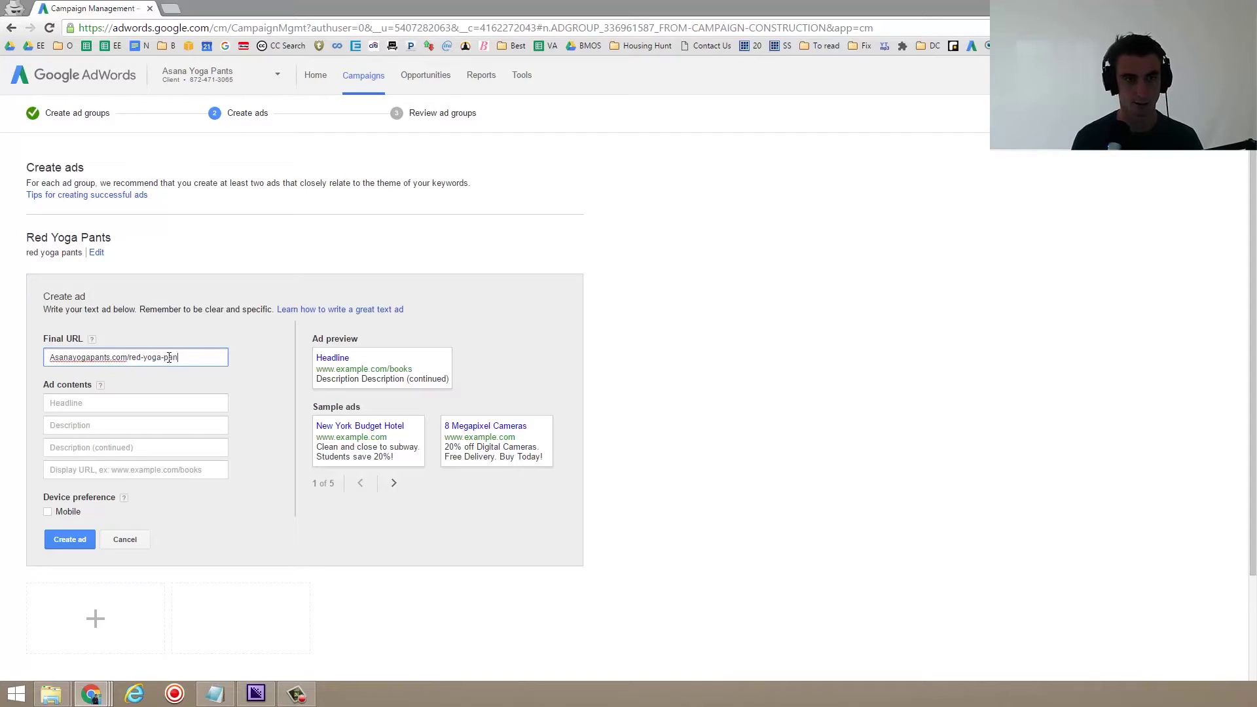
- Enter the headline Red Yoga Pants 30% Off, without the exclamation mark
click(178, 404)
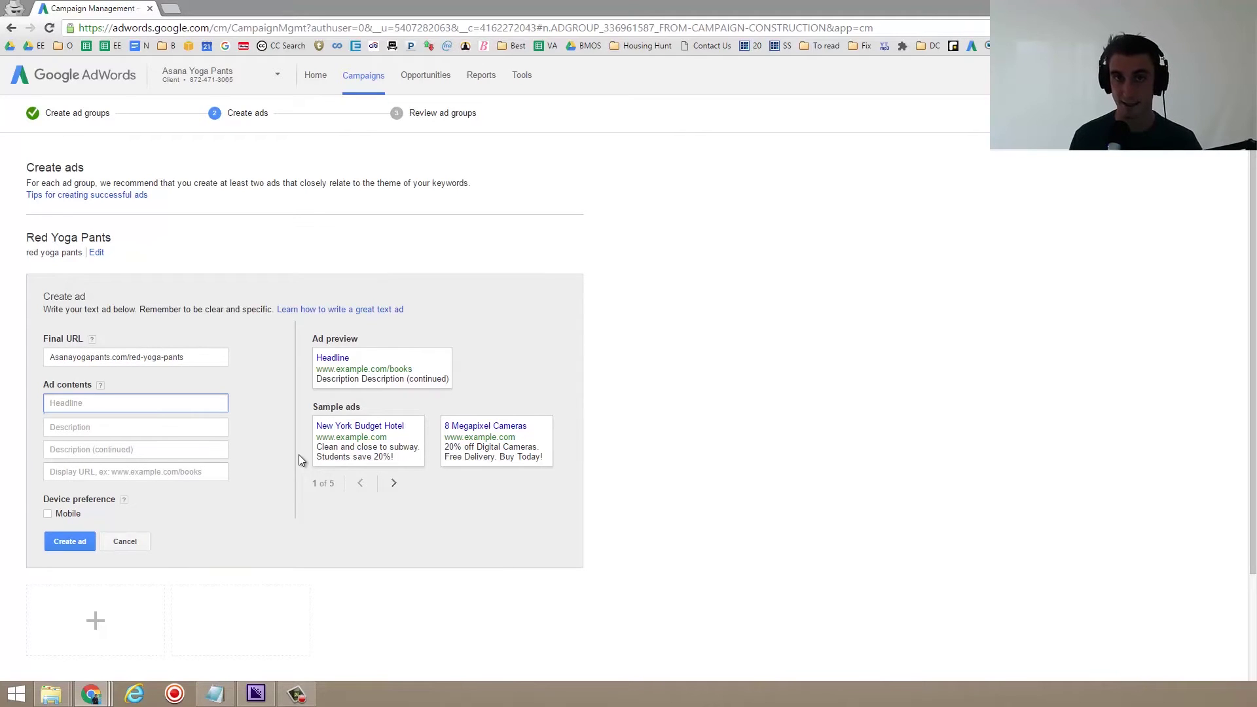
text(Red Yoga Pants)
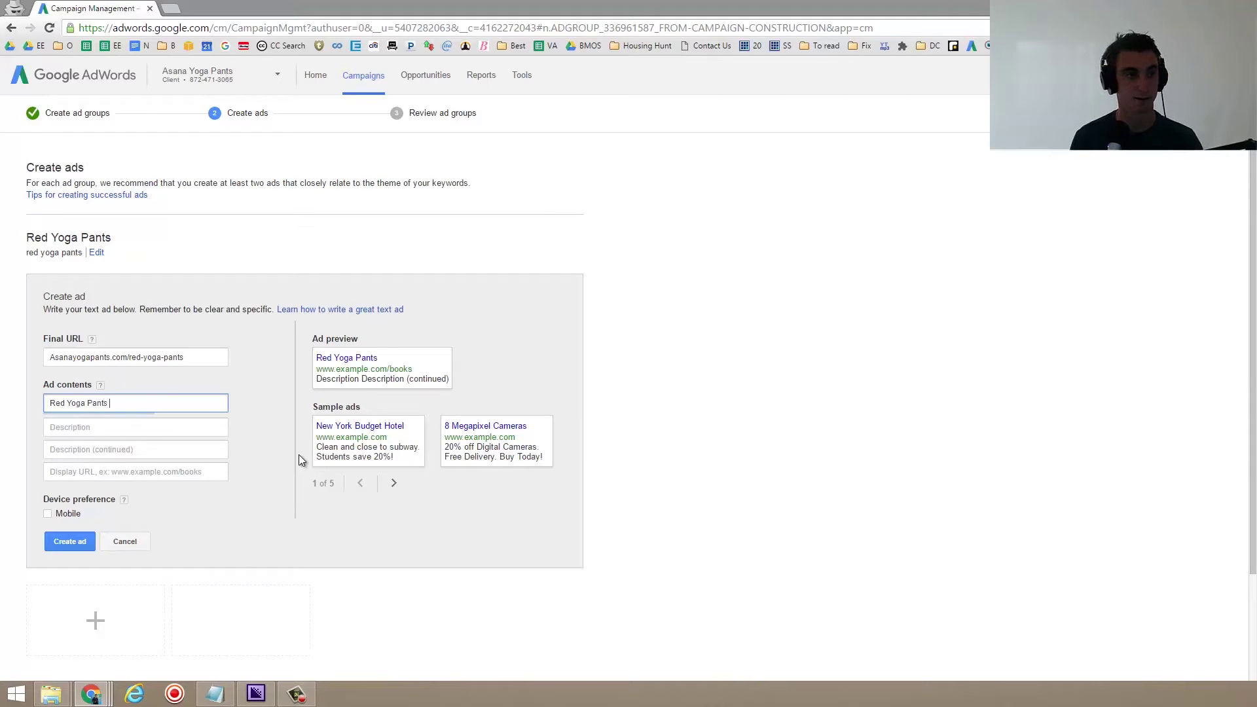
text( Sal)
key(BackSpace)
key(BackSpace)
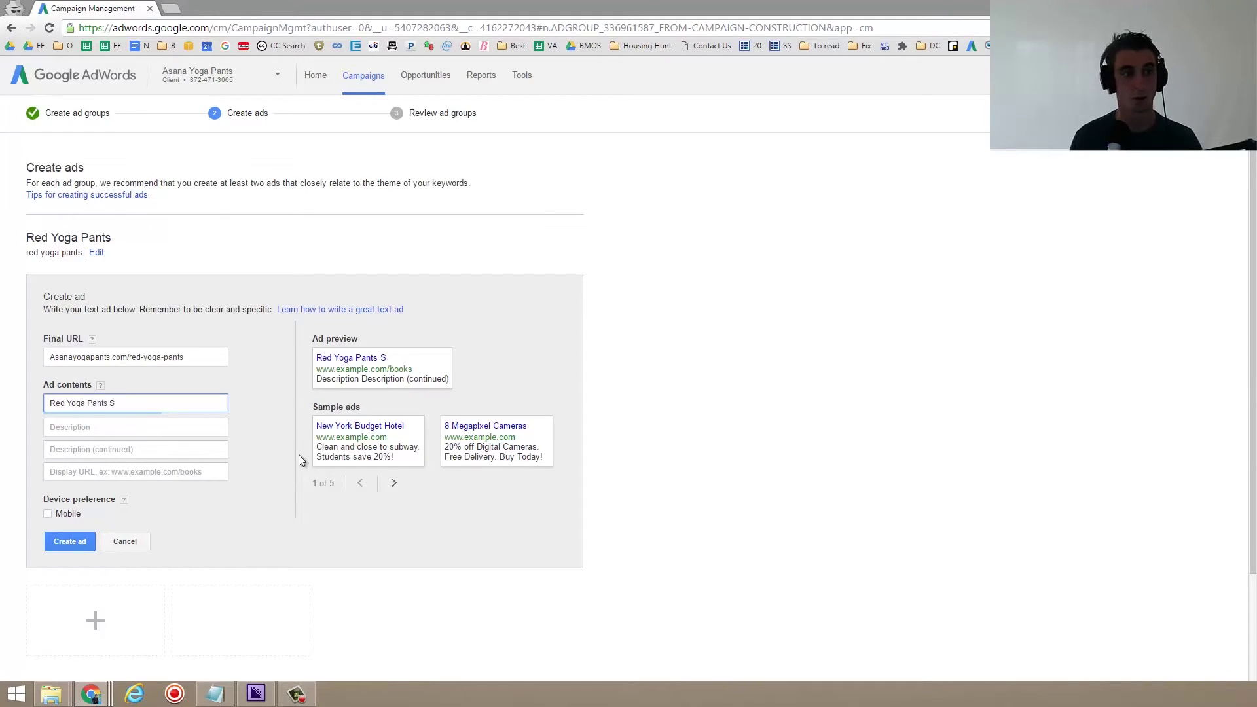
key(BackSpace)
text(3)
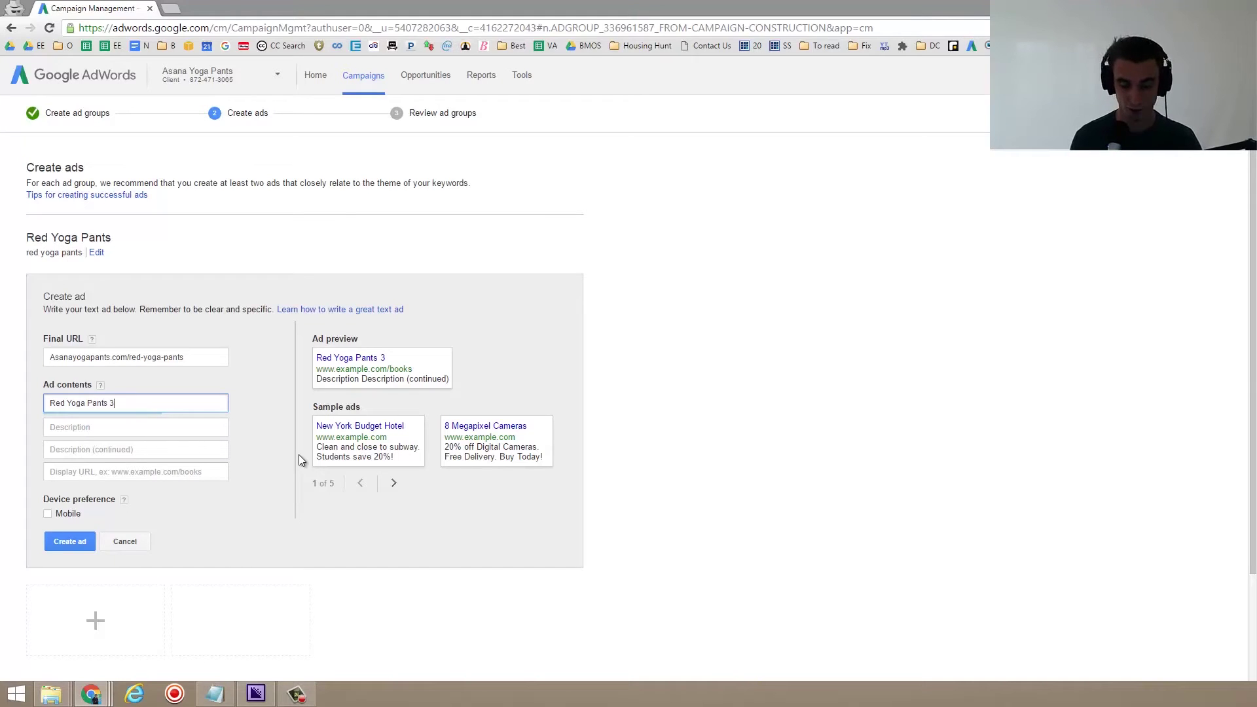
text(0% )
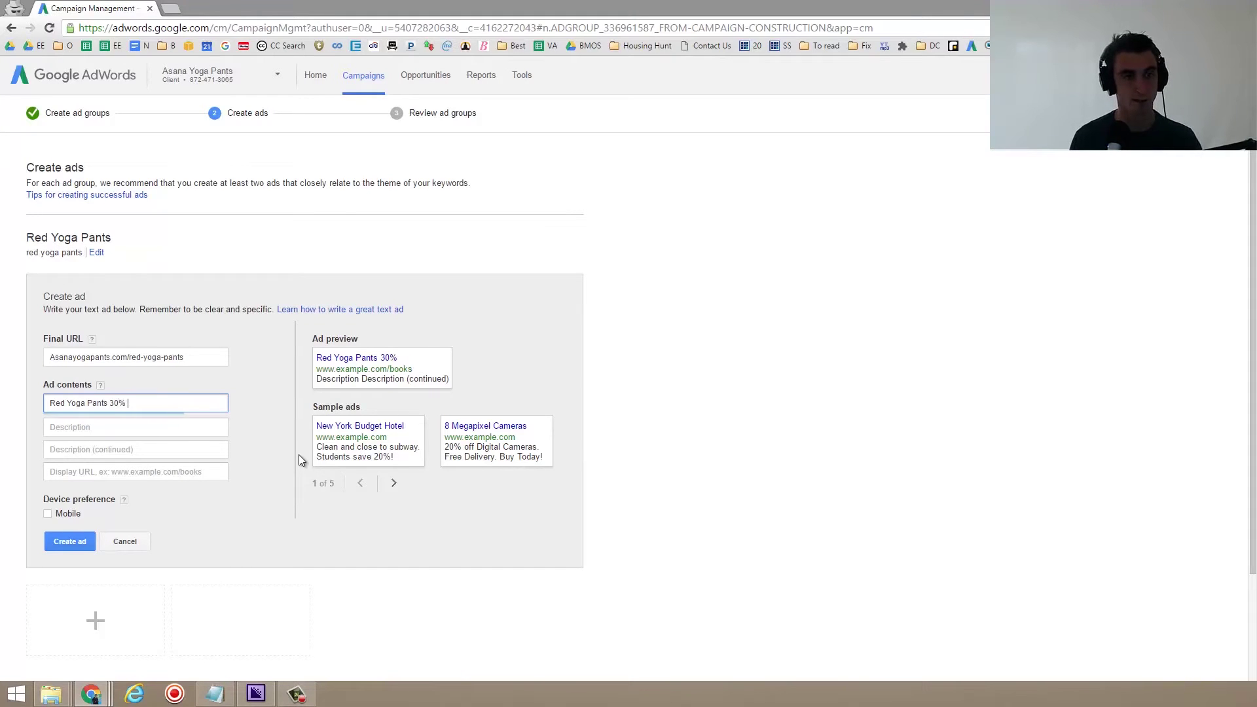
text(Off)
text(!)
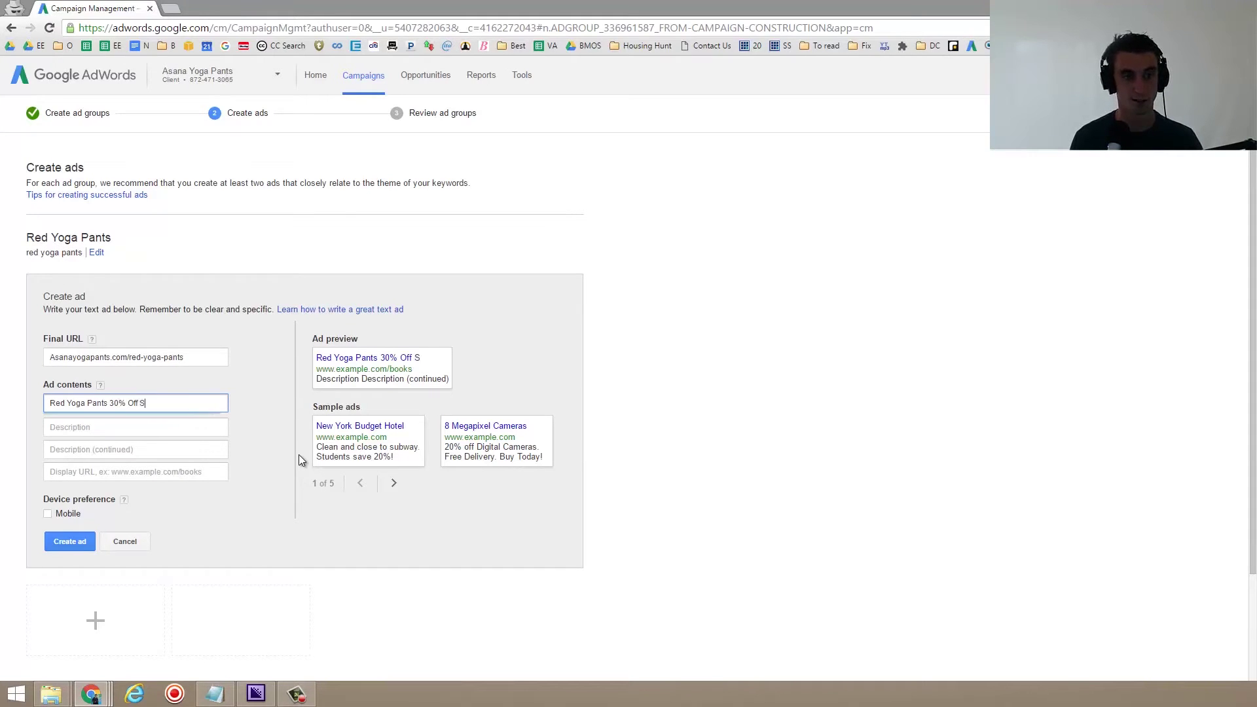
key(BackSpace)
key(Tab)
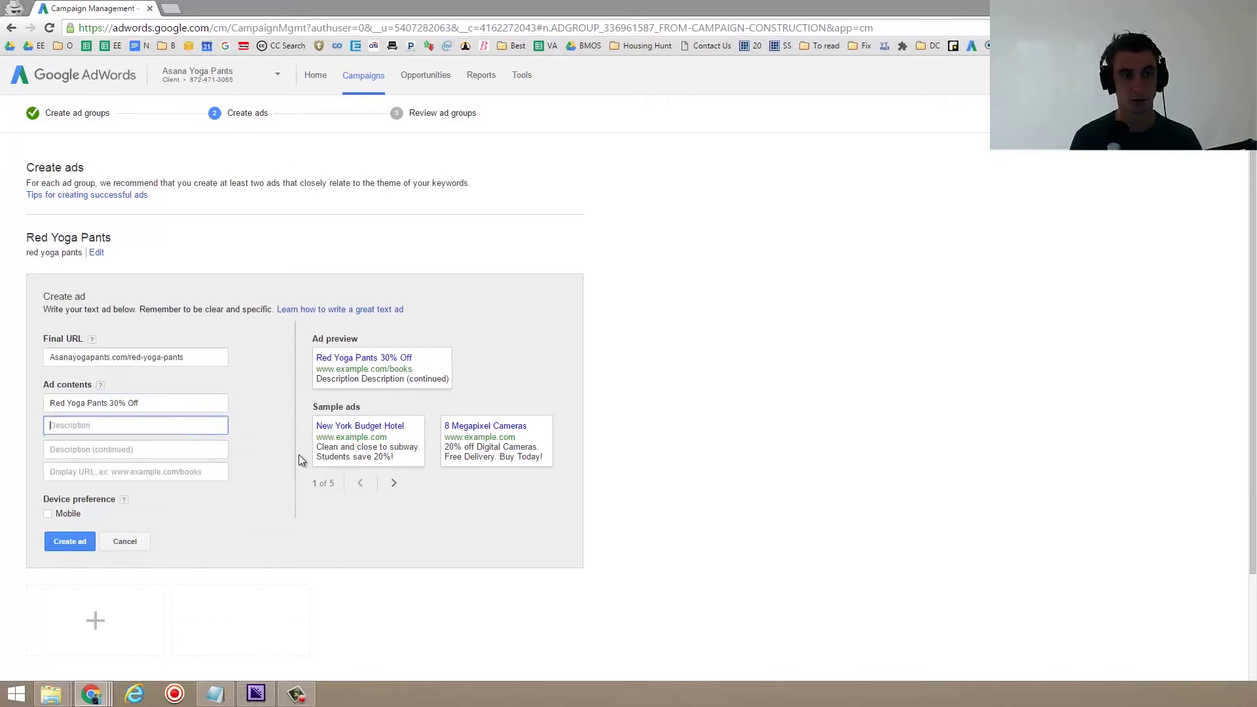
click(92, 404)
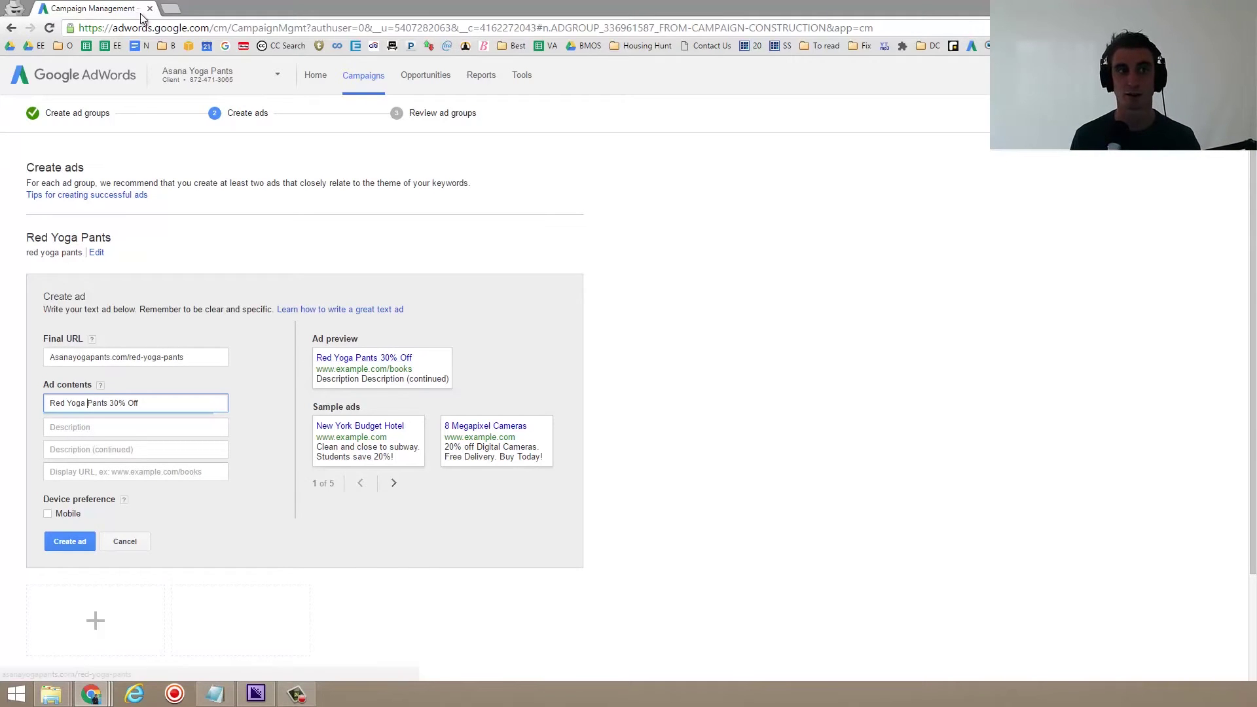
- Search Google for red yoga pants in an incognito tab, then return to AdWords
click(173, 9)
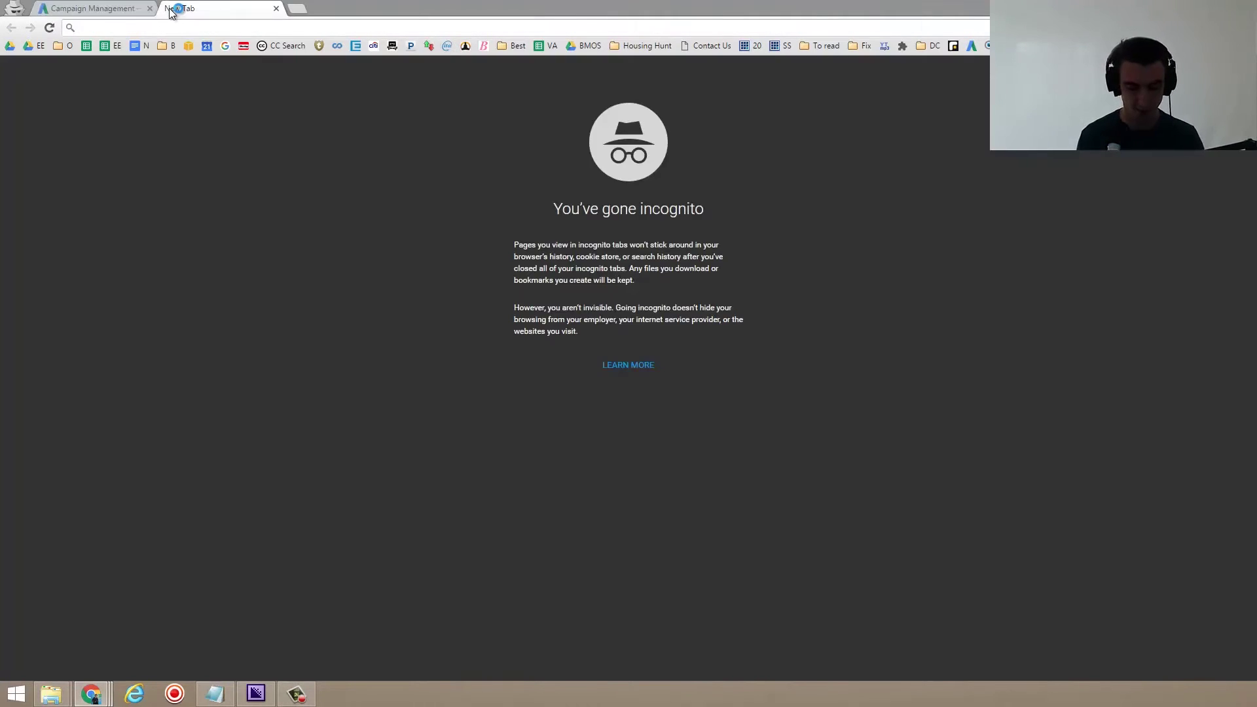
text(red yoga b)
key(BackSpace)
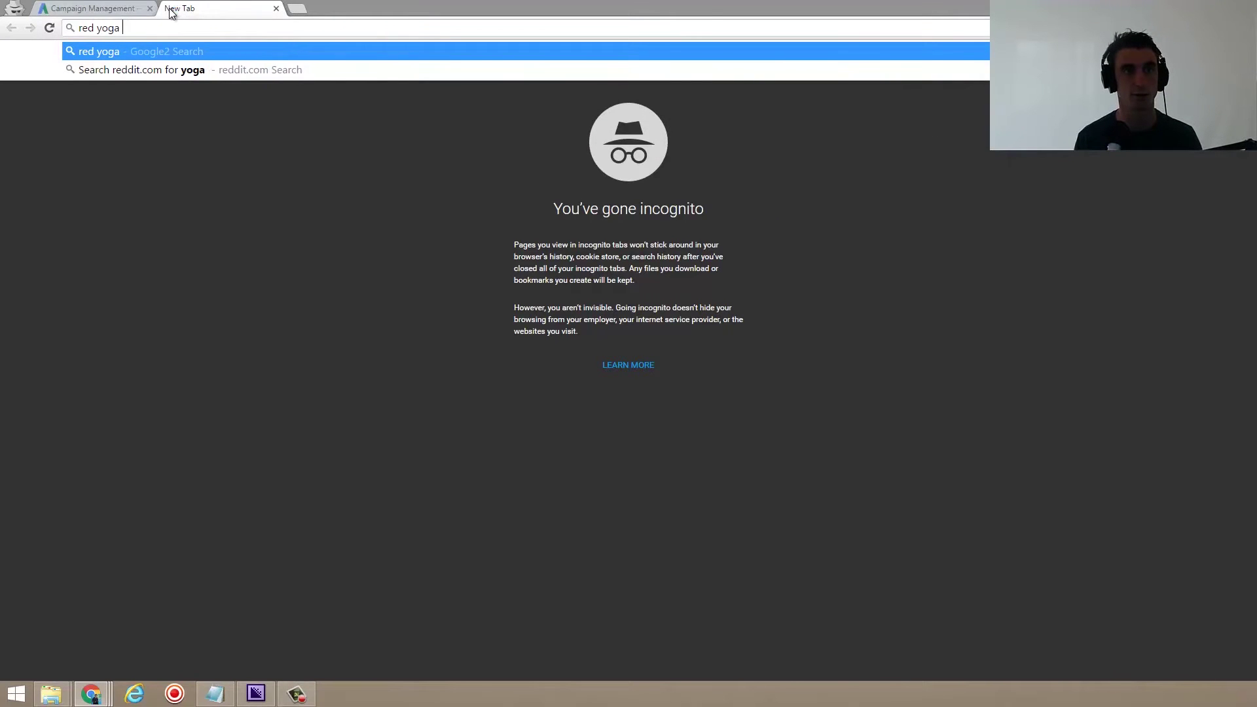
text(pants)
key(Return)
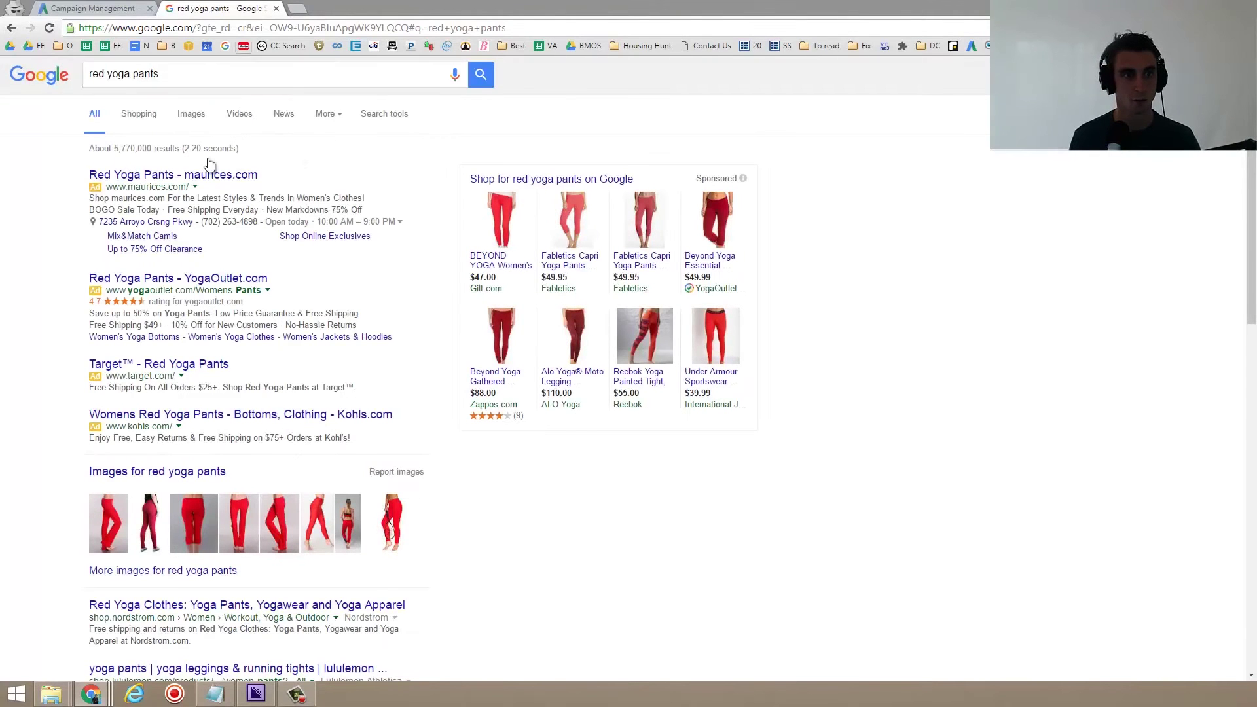
click(213, 175)
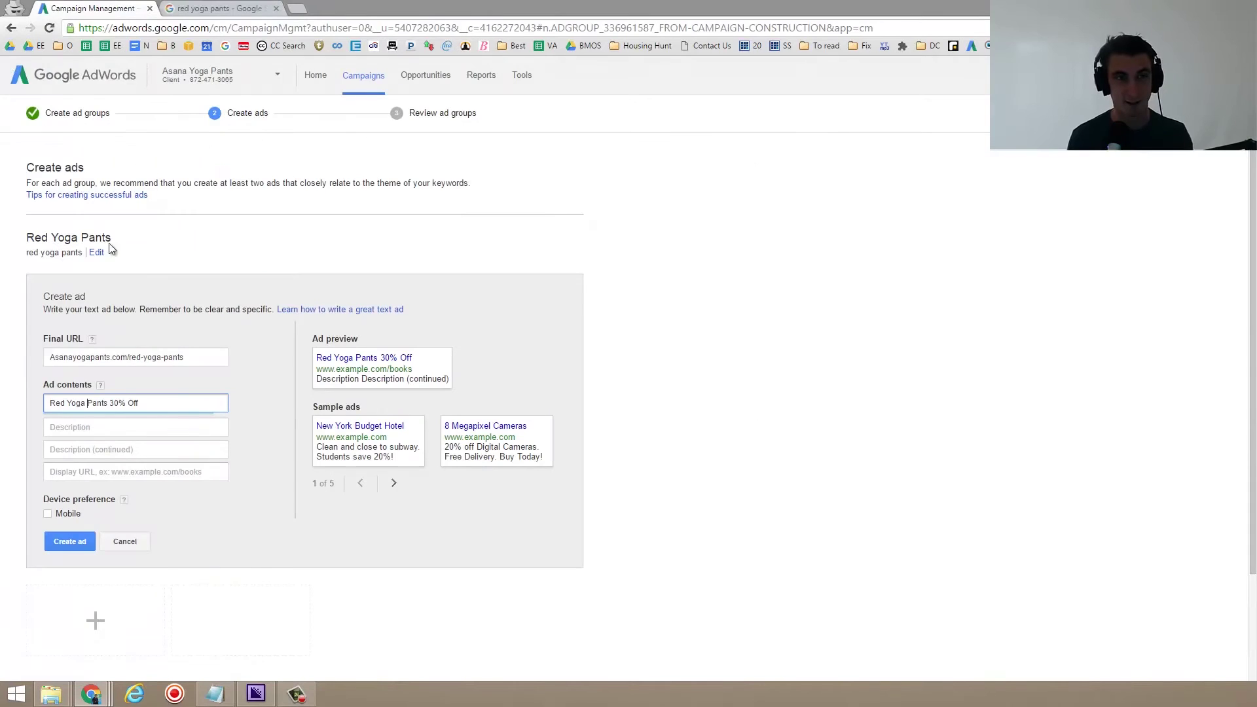
- Write description line 1 as Free Shipping -Handmade in the USA, trimmed to fit
click(150, 430)
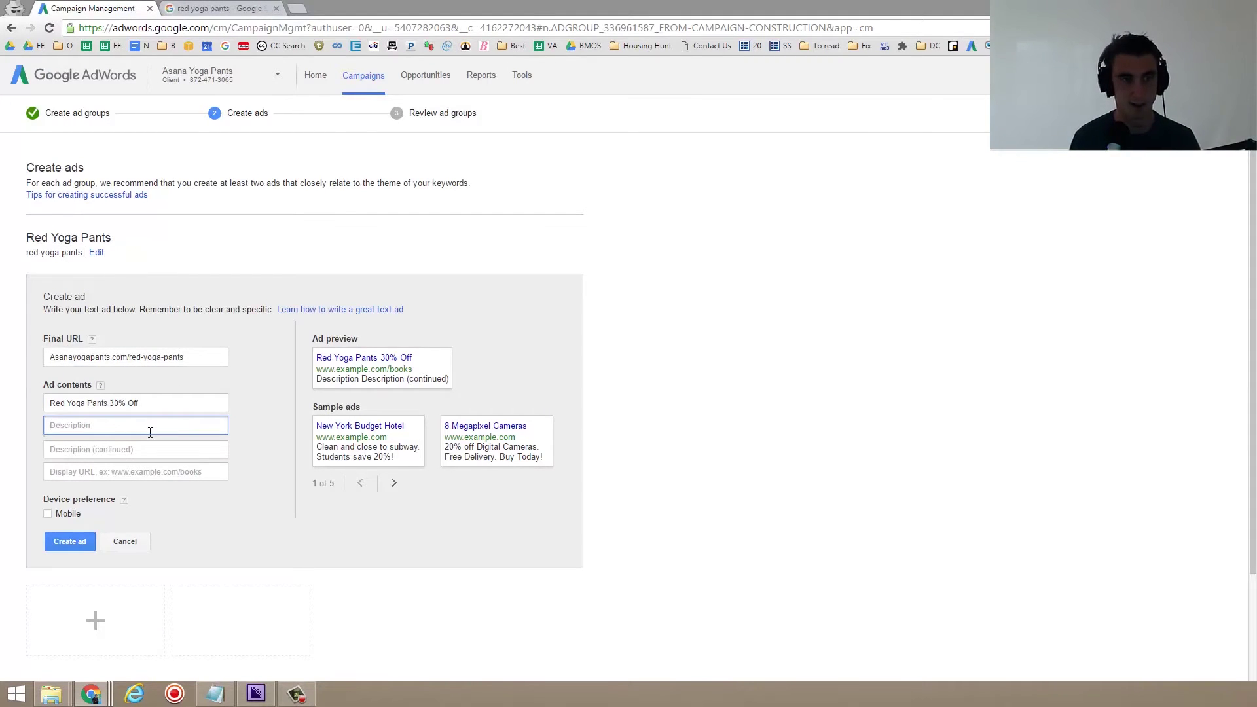
text(Free S)
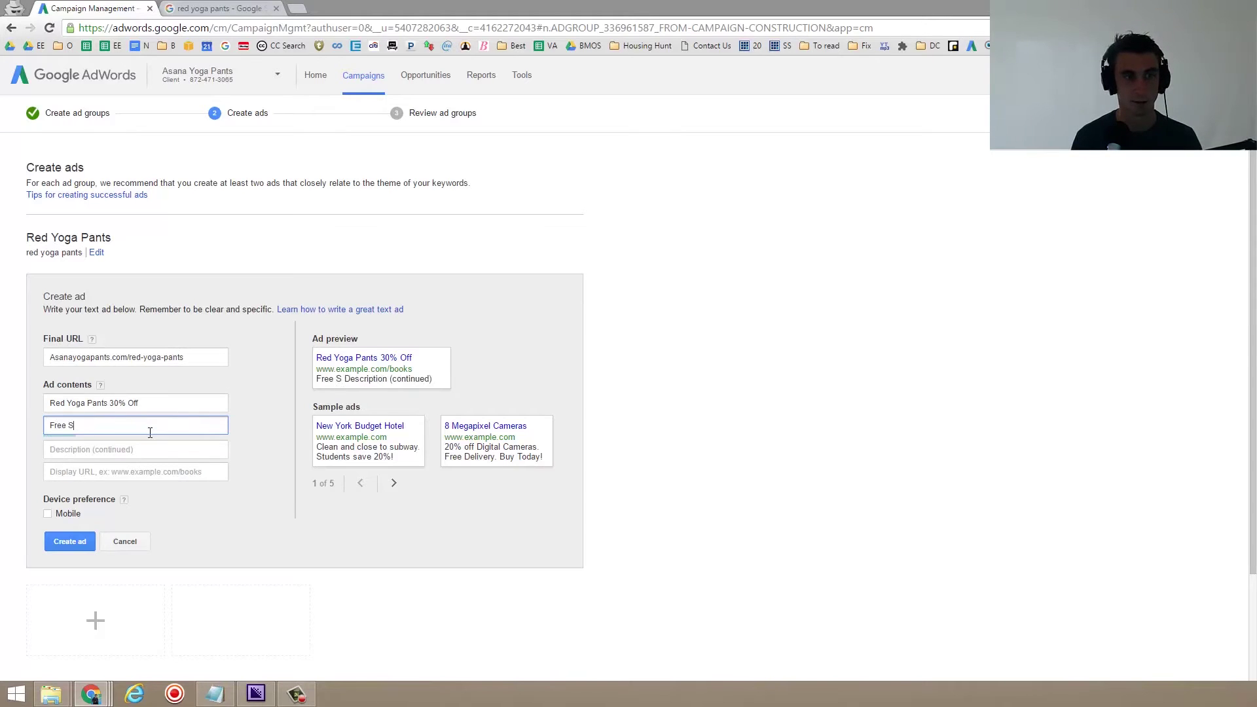
text(hipping)
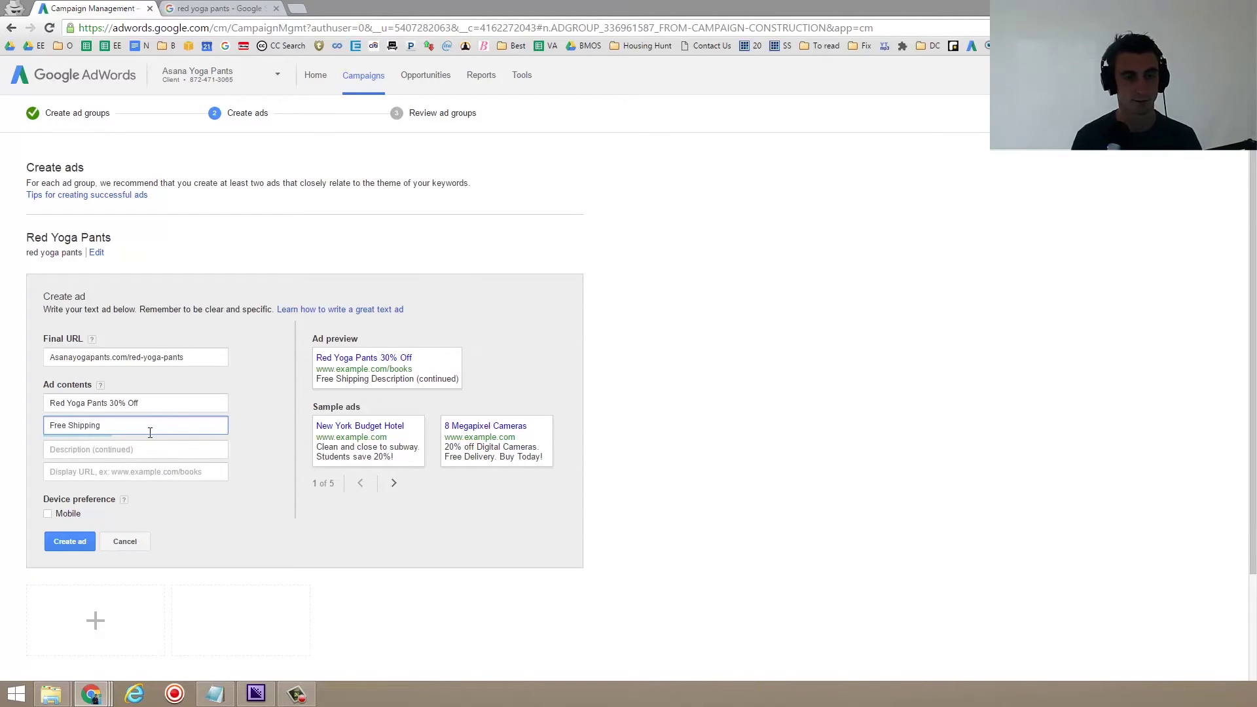
text( - Hand M)
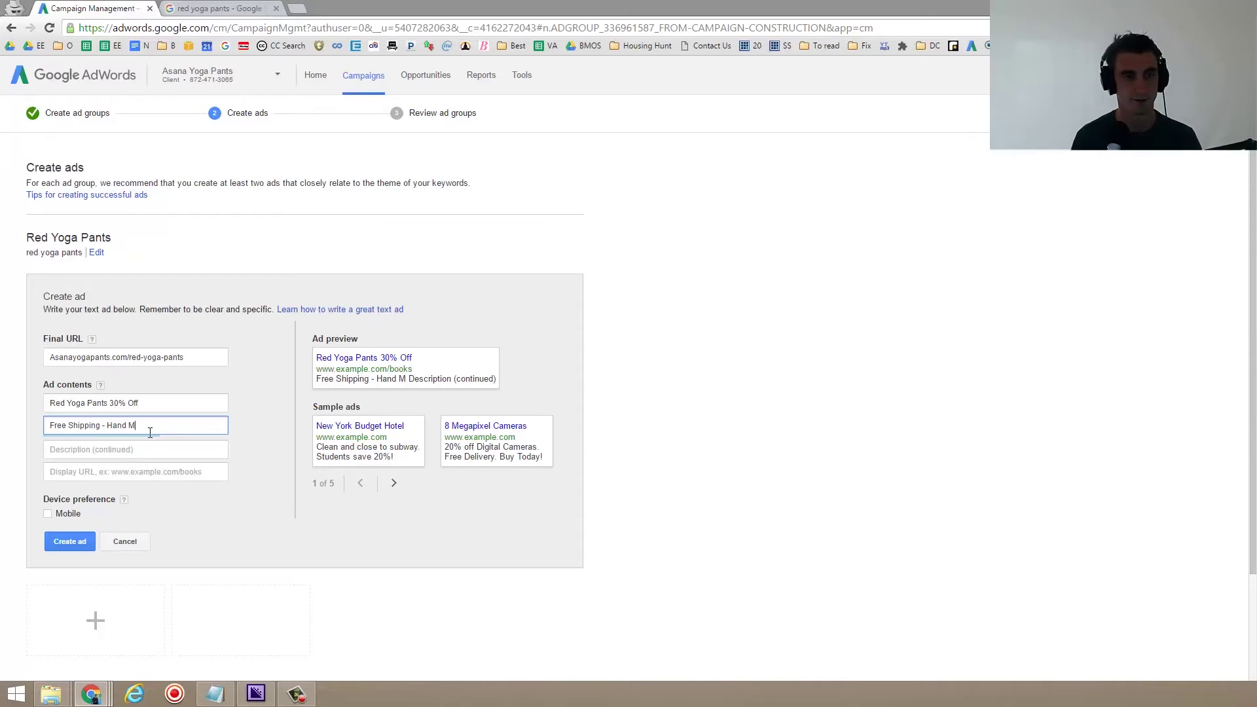
text(ade in)
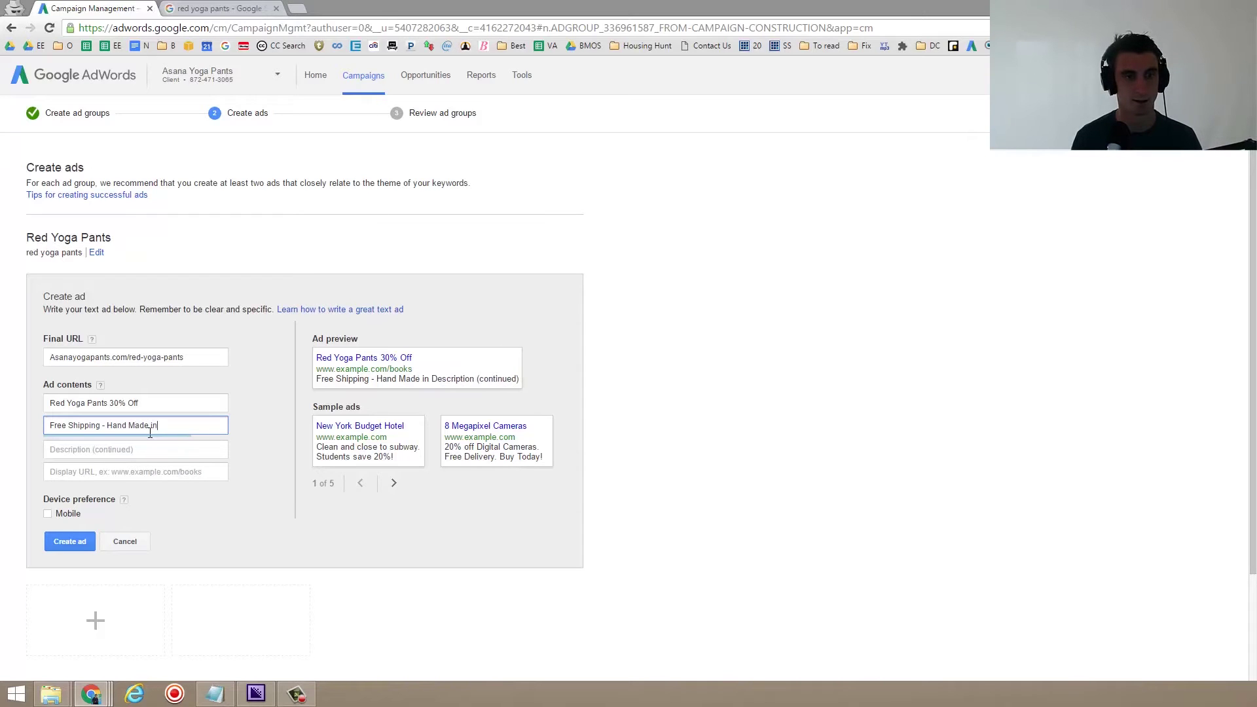
text( the)
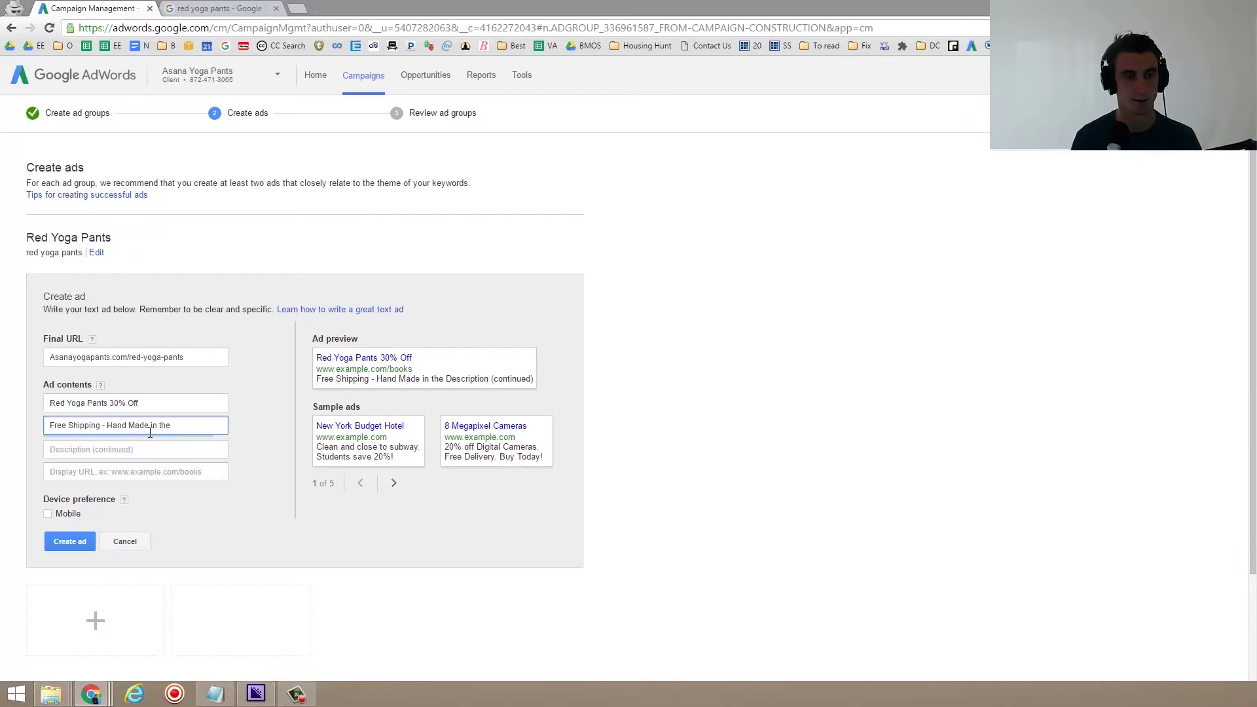
text( USA)
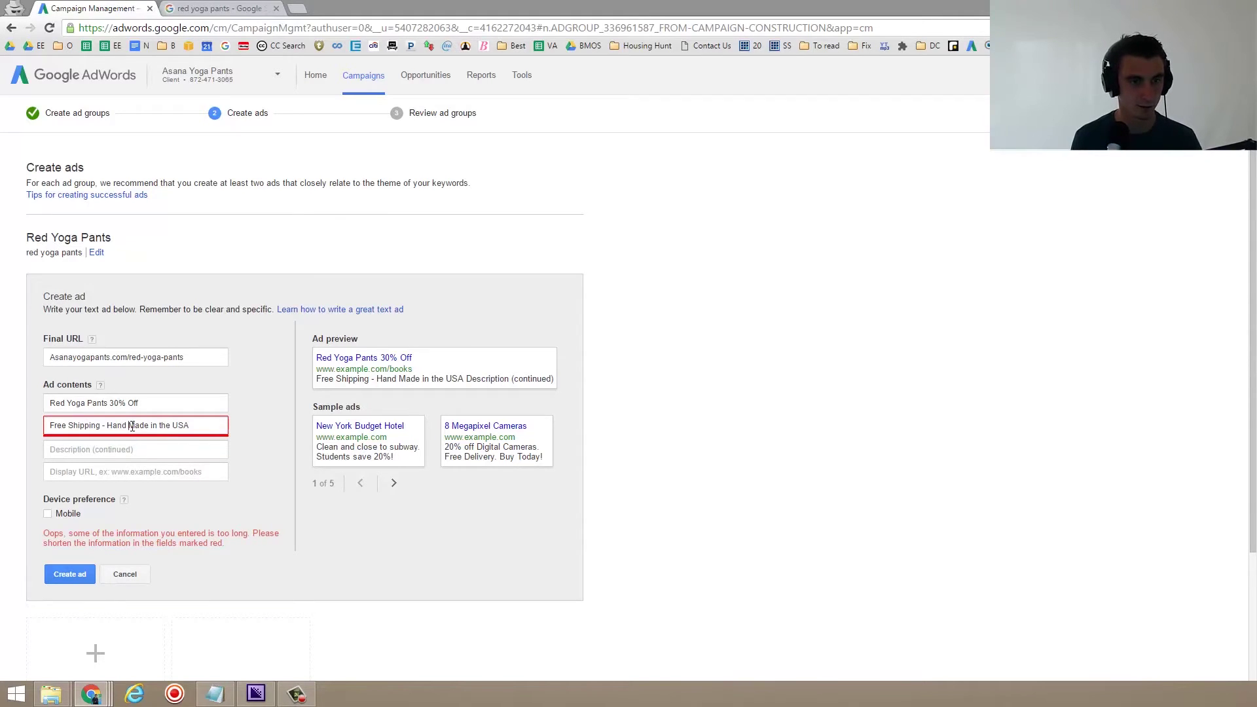
click(133, 426)
key(BackSpace)
key(Delete)
text(m)
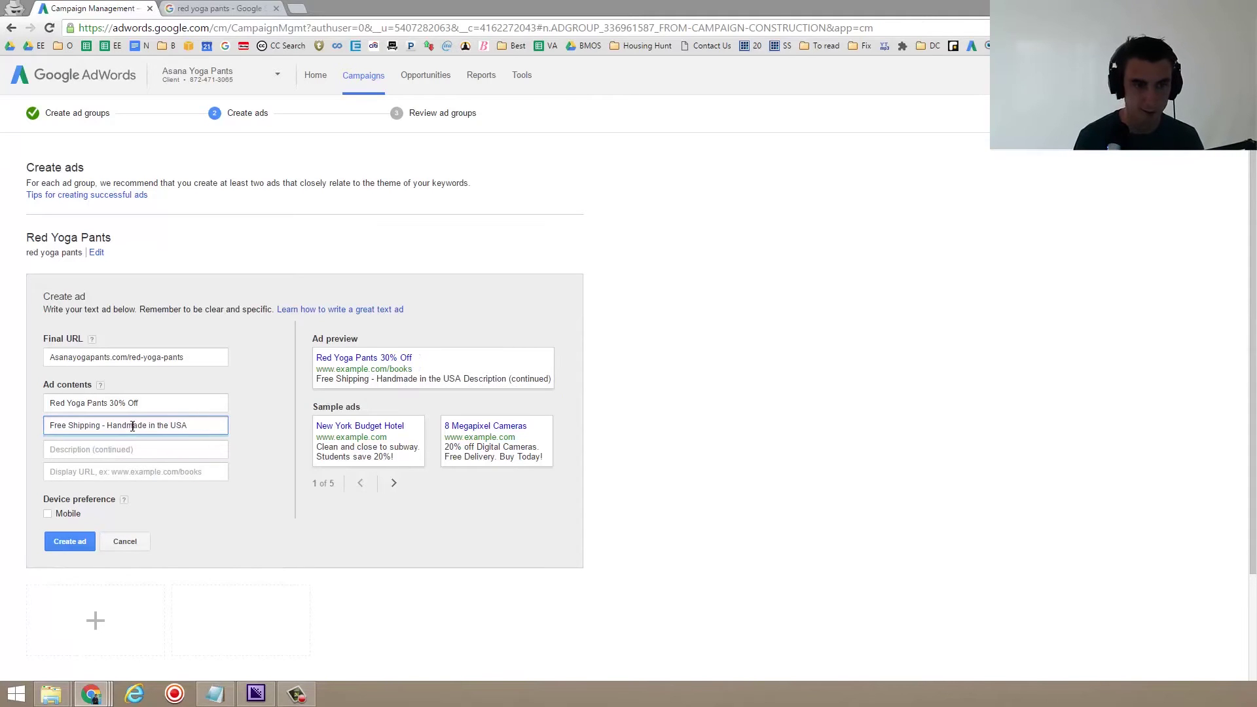
text(!)
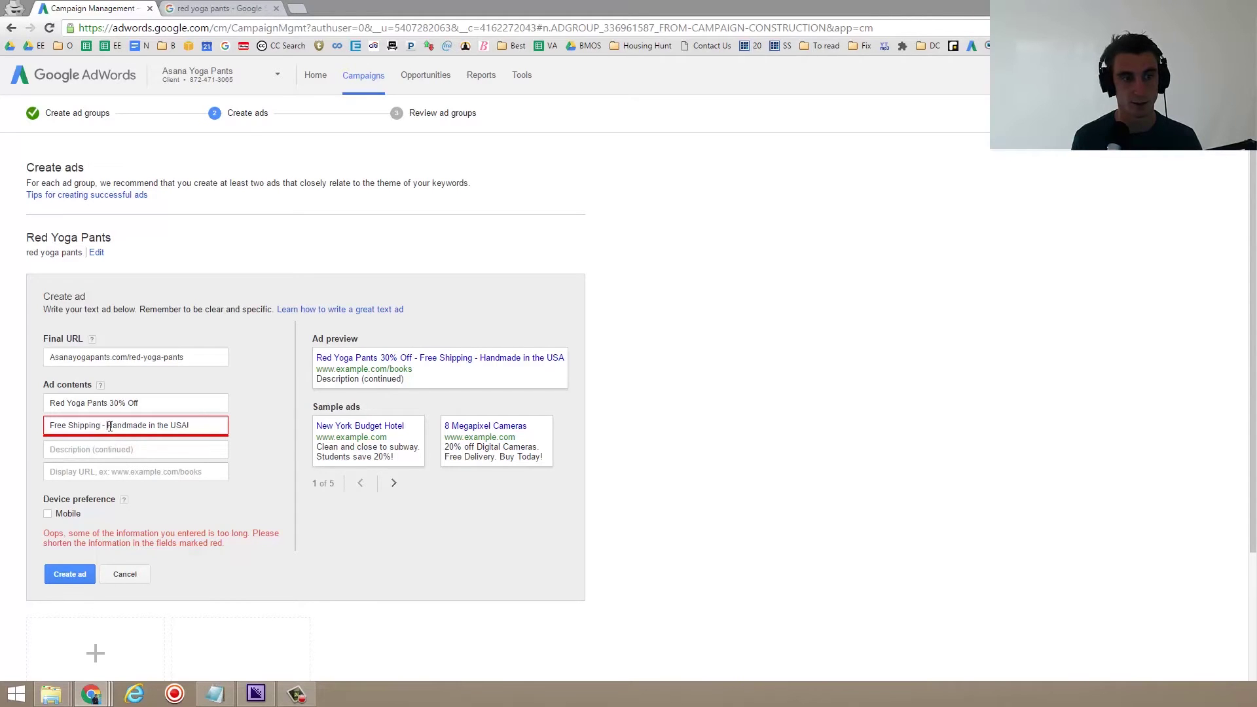
key(BackSpace)
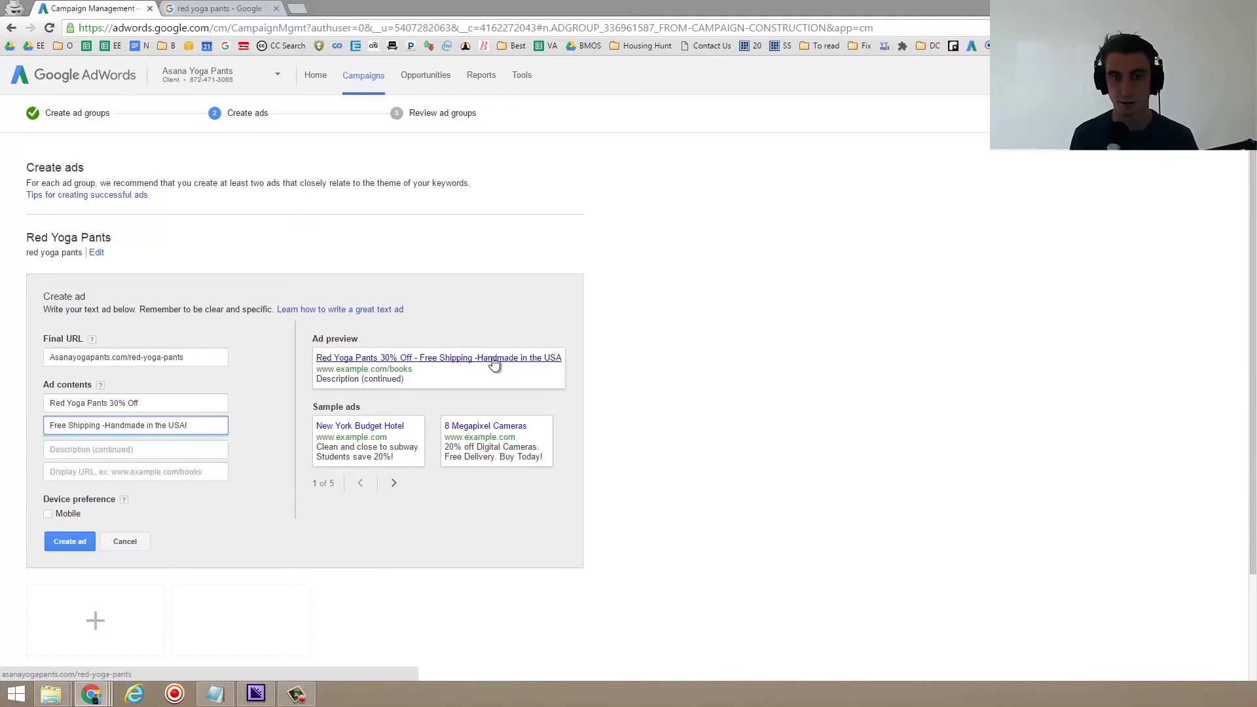
key(BackSpace)
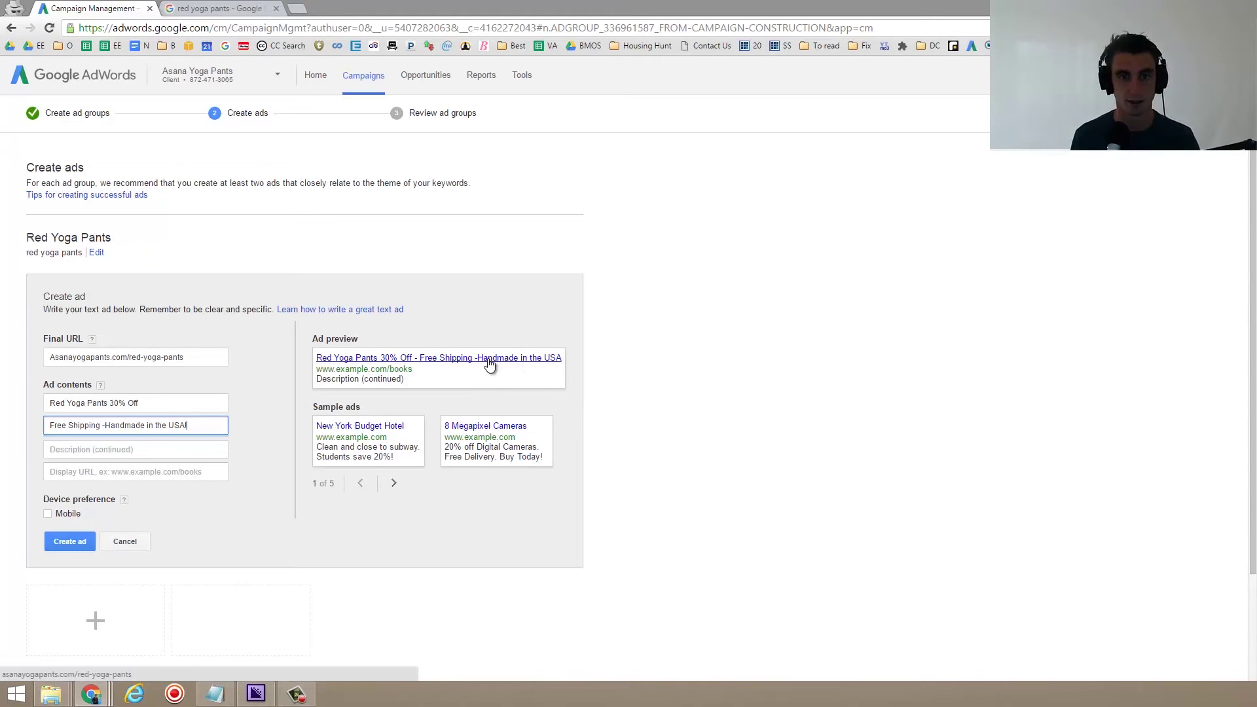
- Write the second description line as 55 Colors, Perfect for Yoga
click(110, 448)
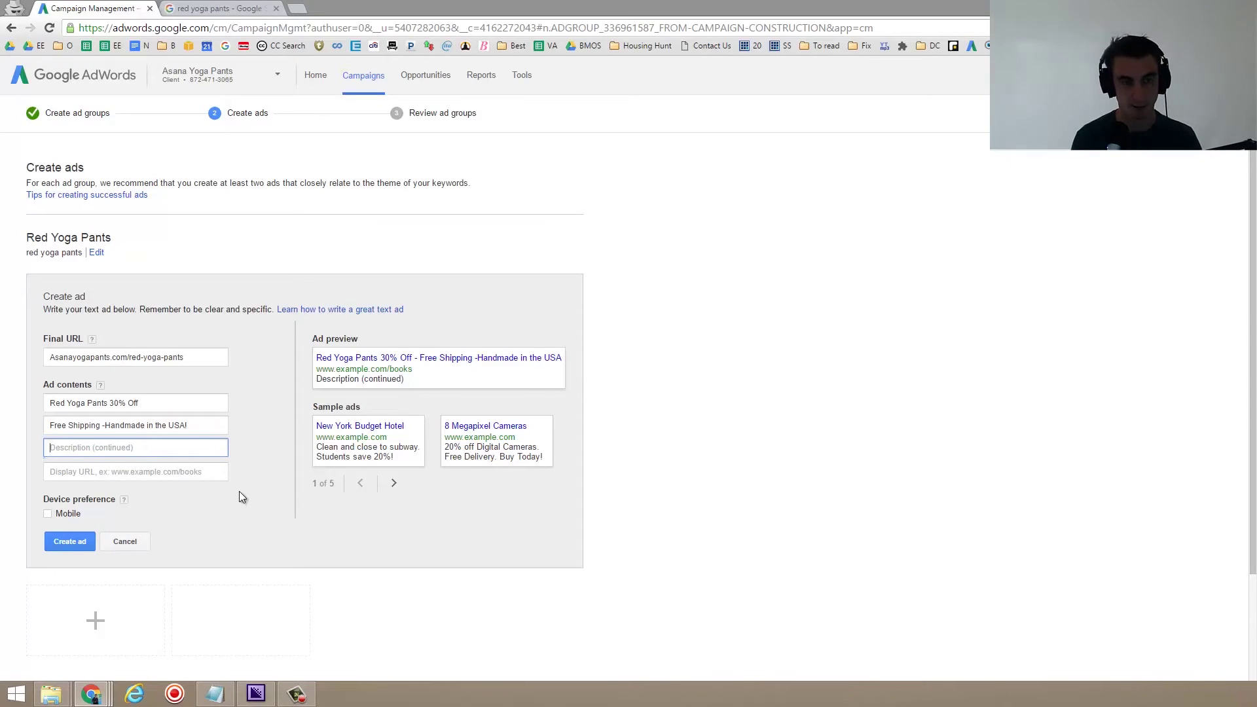
text(55 c)
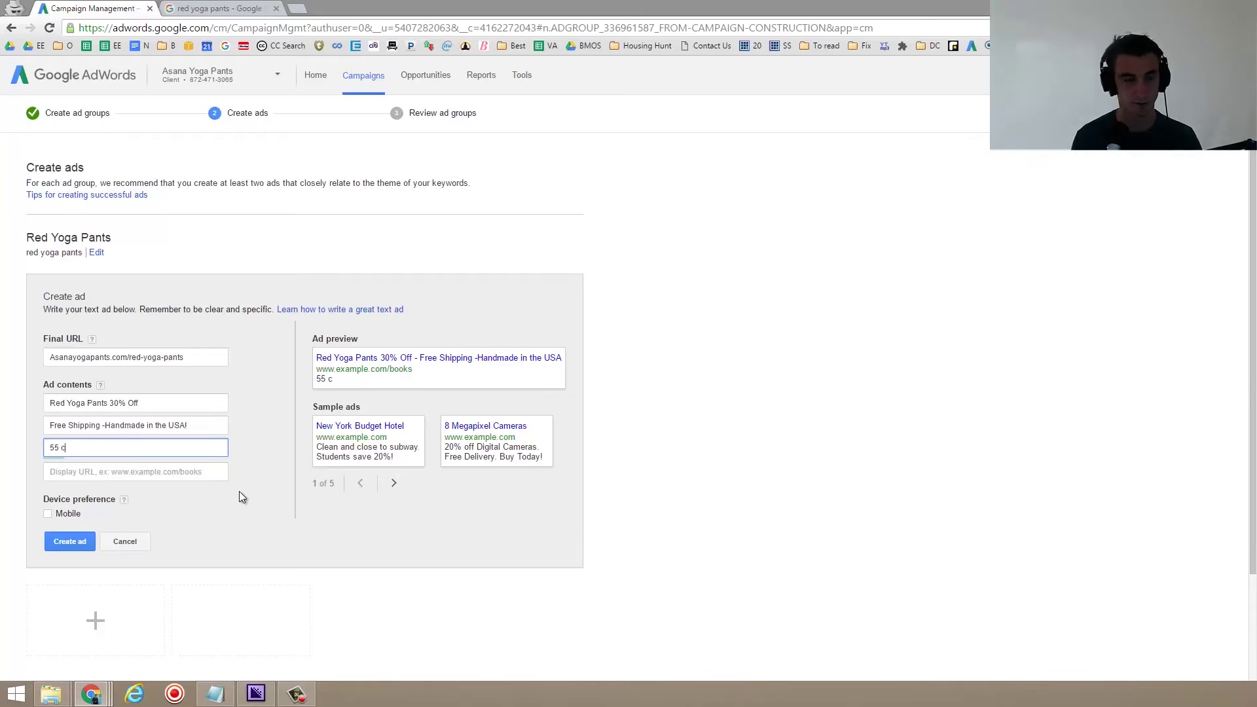
key(BackSpace)
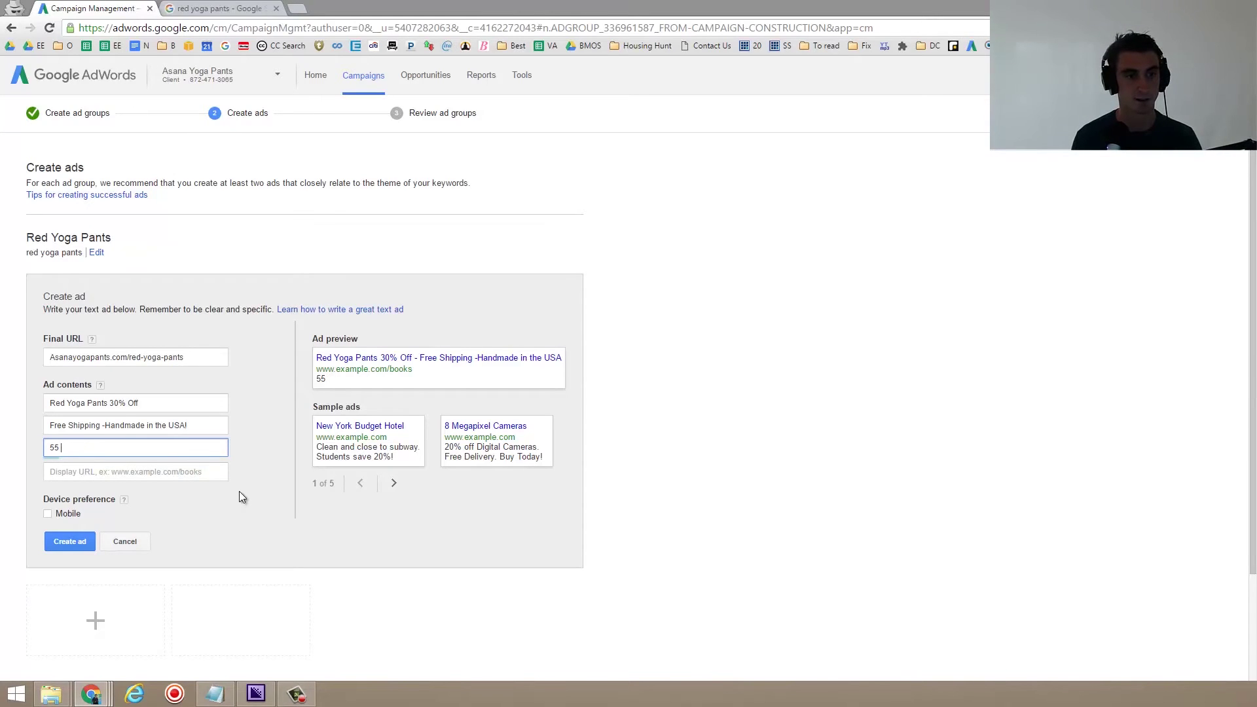
text(Colors)
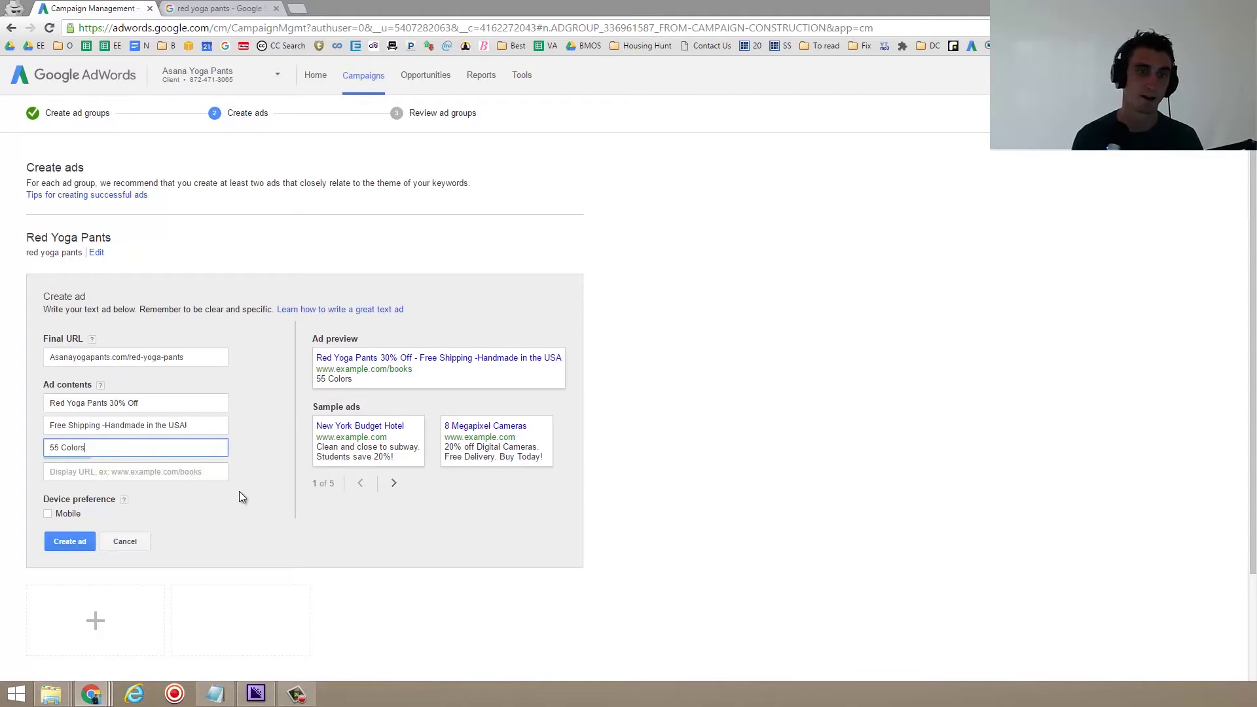
text(, )
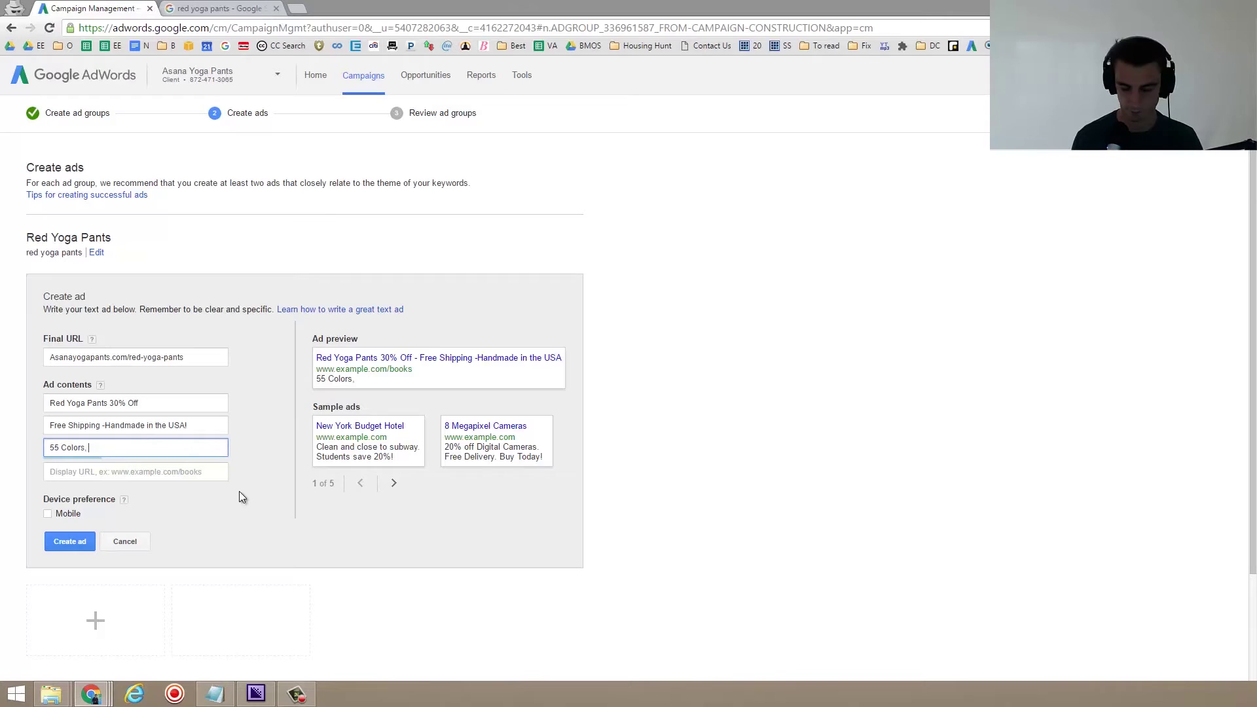
text(Soft)
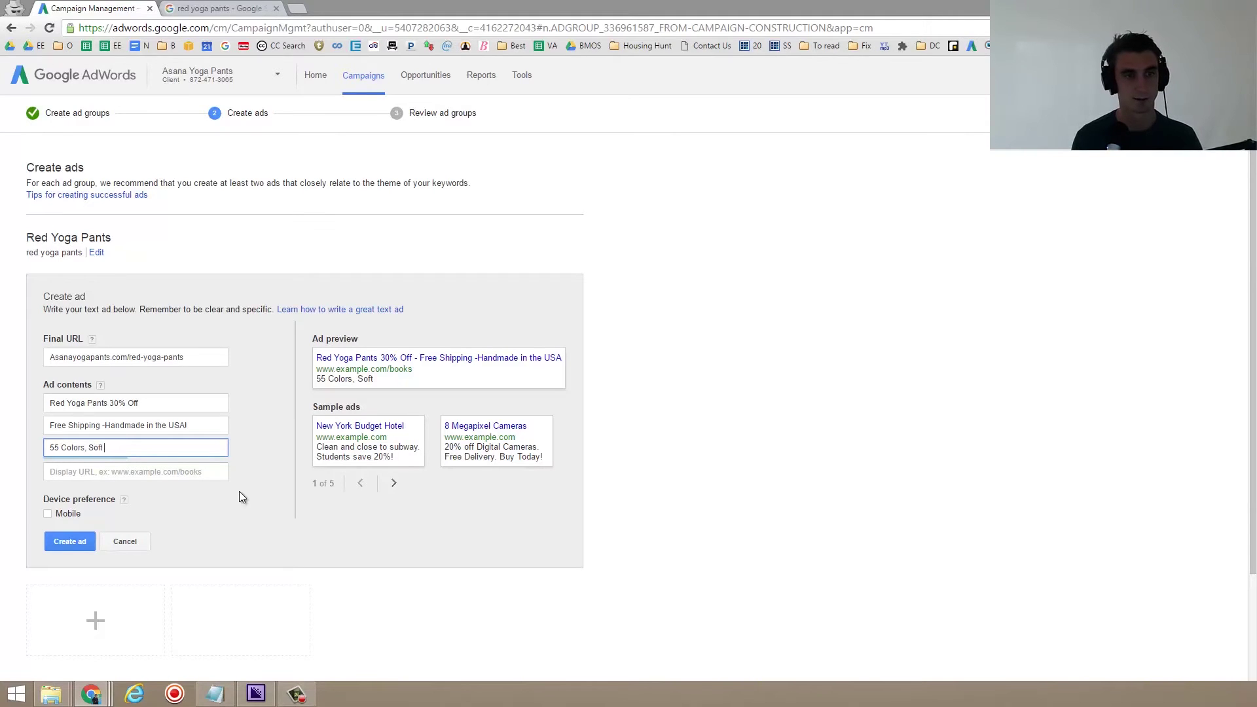
text( and Breathable Fabric)
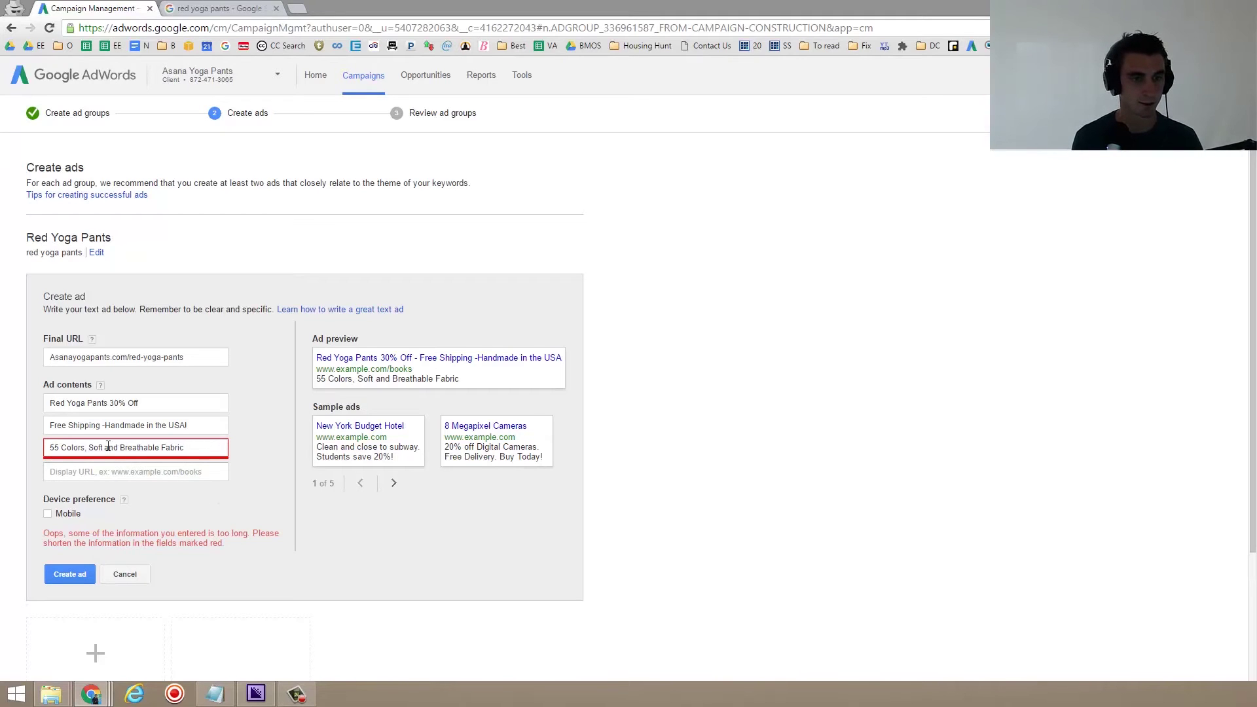
drag(196, 453, 91, 442)
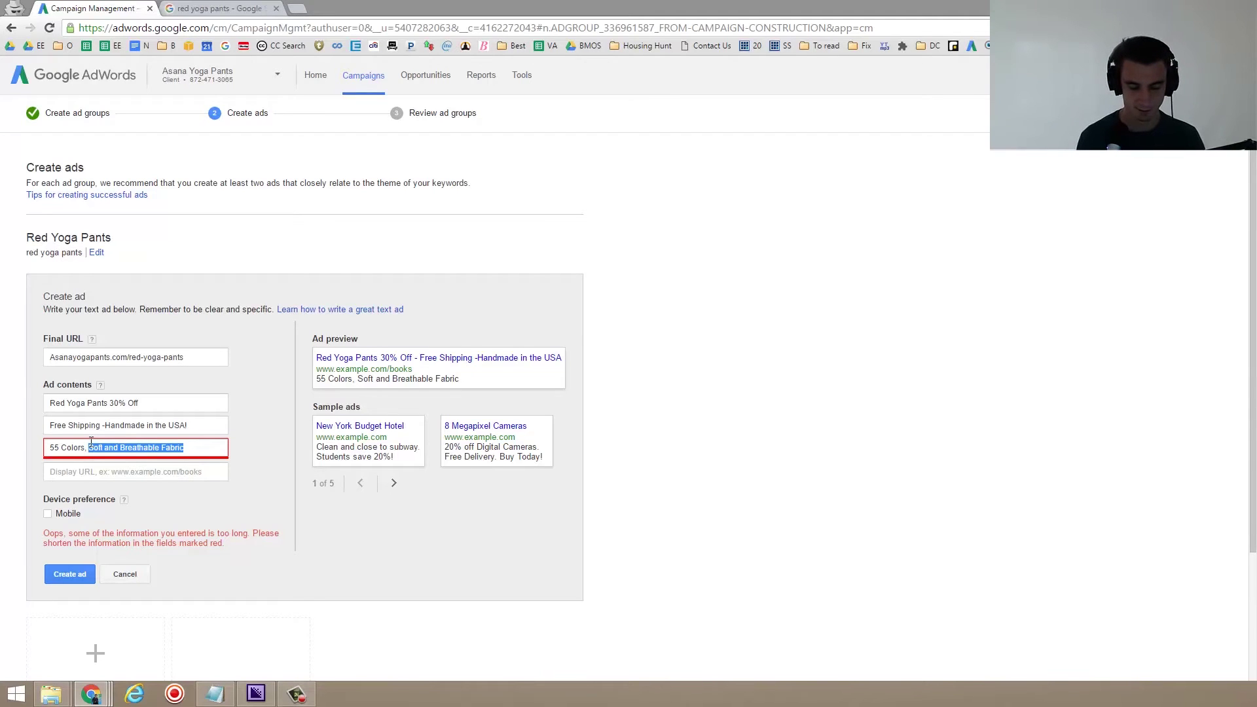
text(Perfect for Yo)
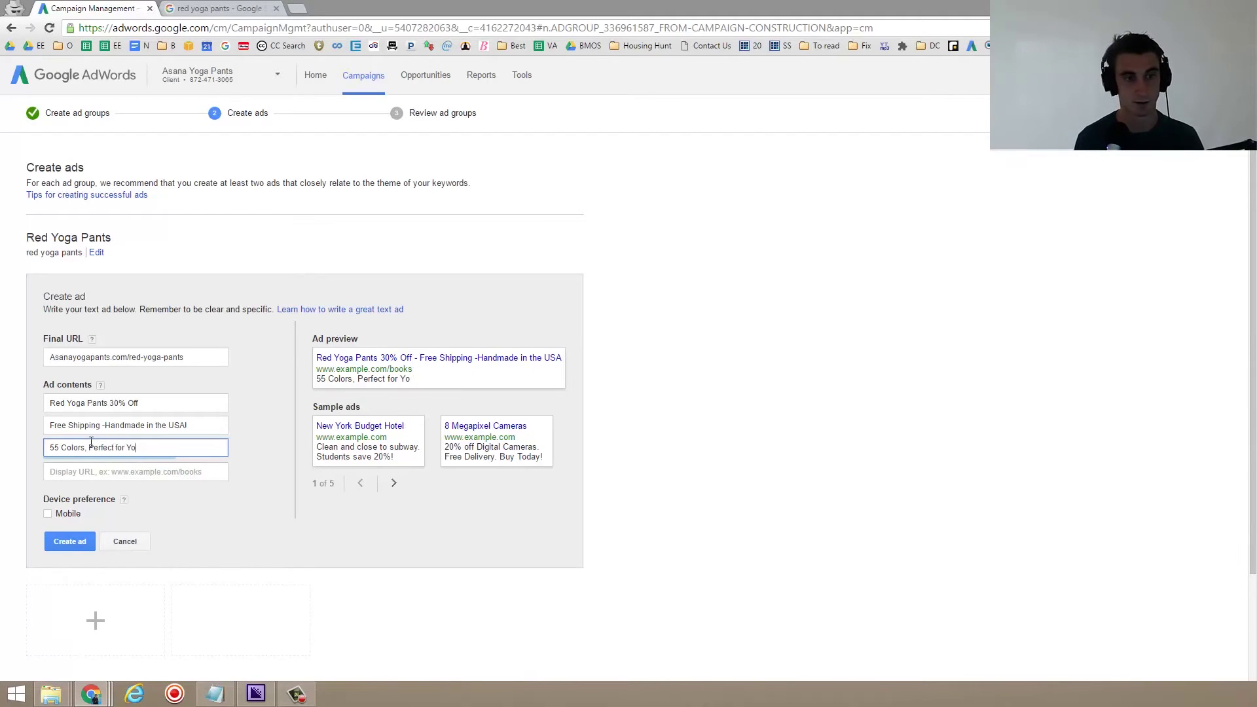
text(ga)
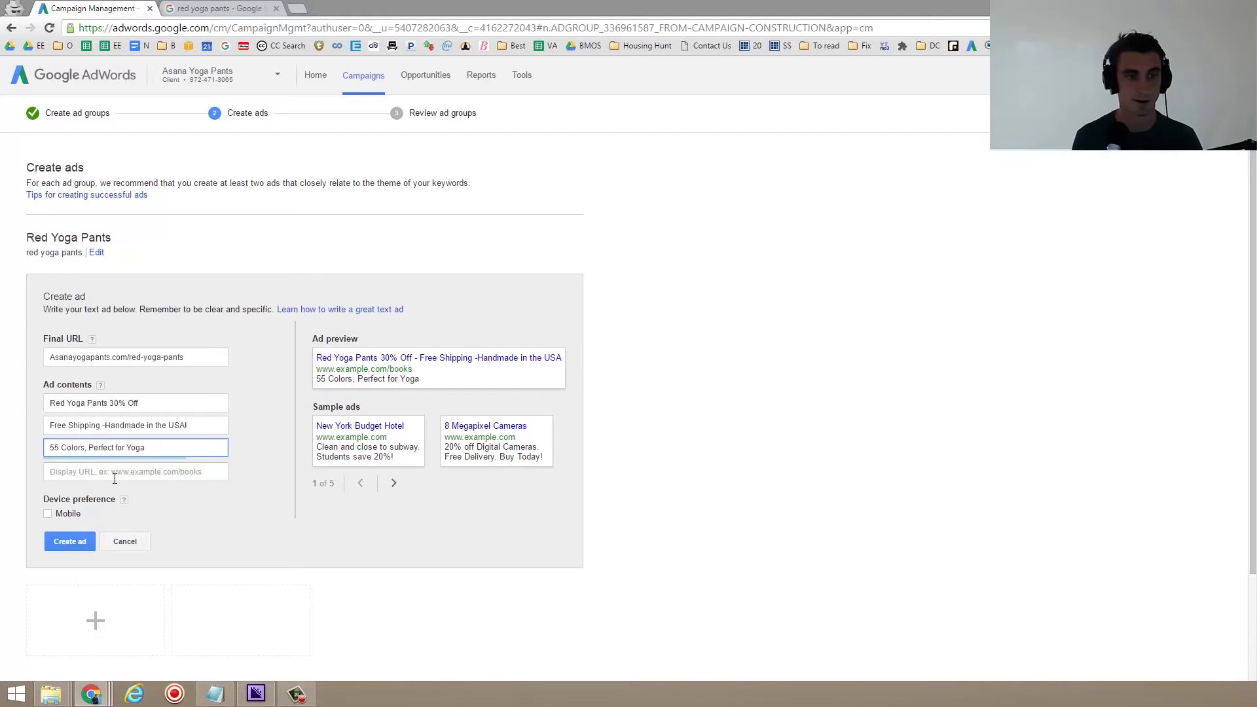
- Enter the display URL AsanaYogaPants.com/Red-Yoga-Pants
click(115, 472)
triple_click(173, 356)
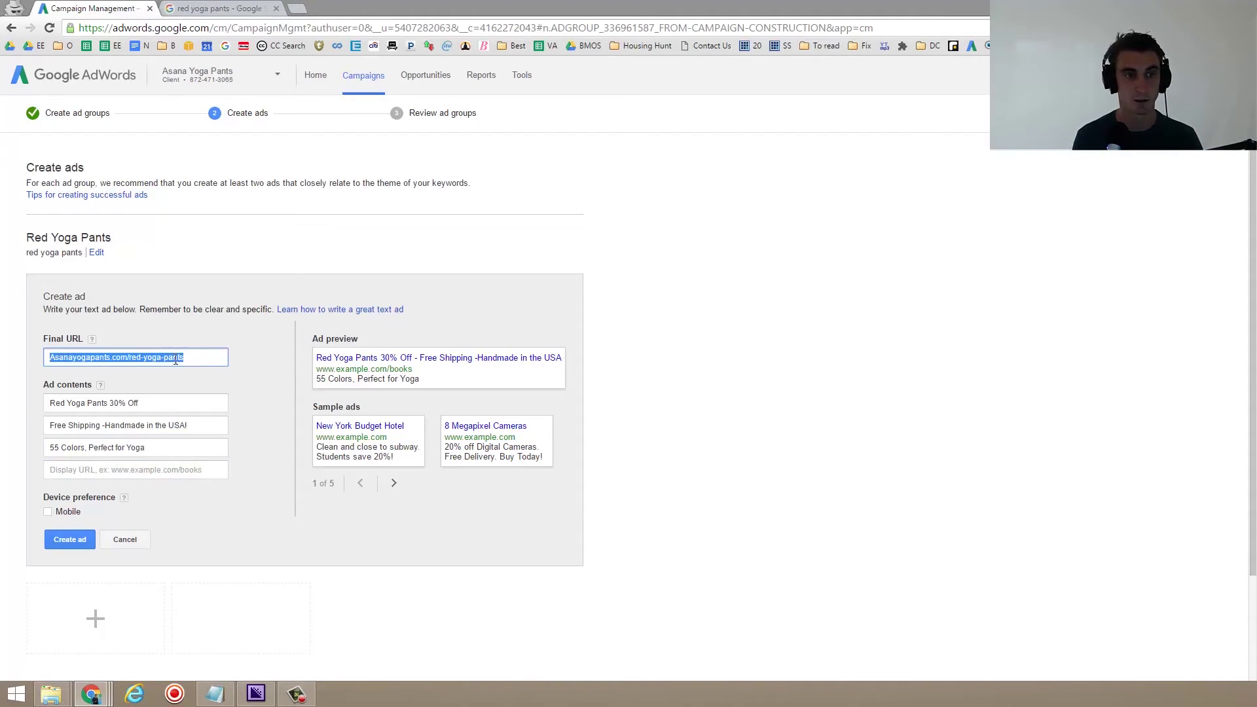
click(111, 468)
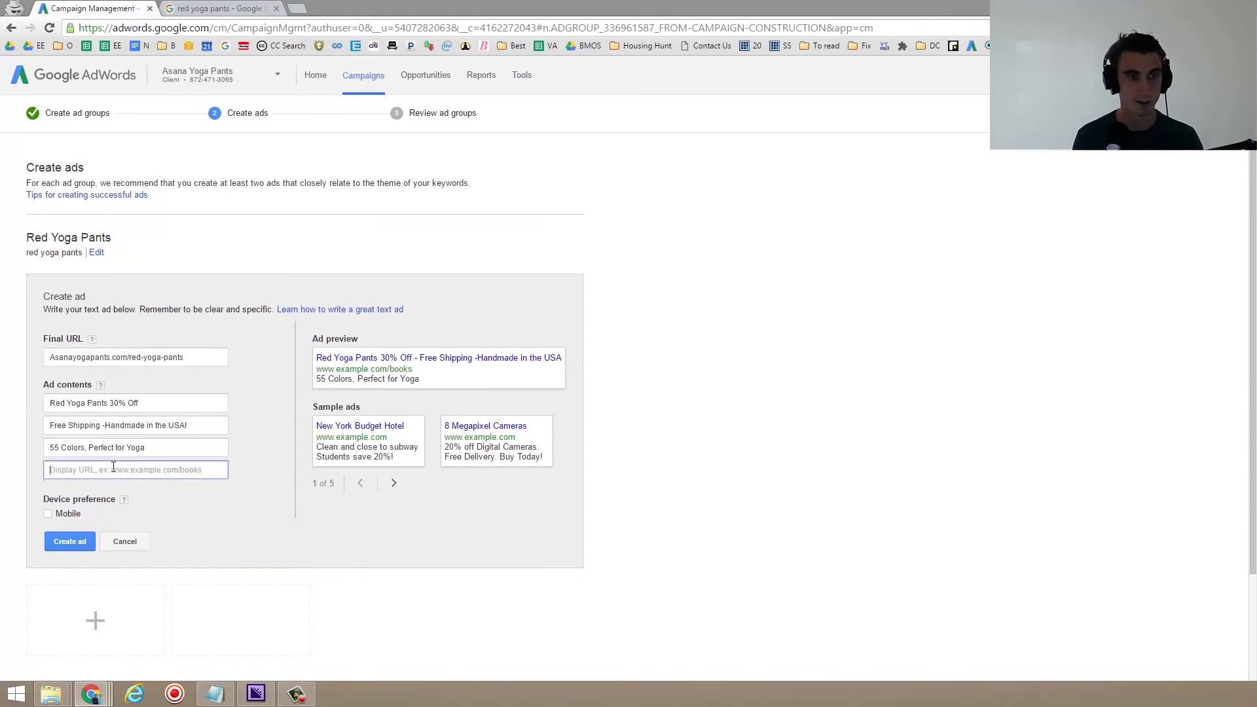
text(Ana)
key(BackSpace)
key(BackSpace)
text(s)
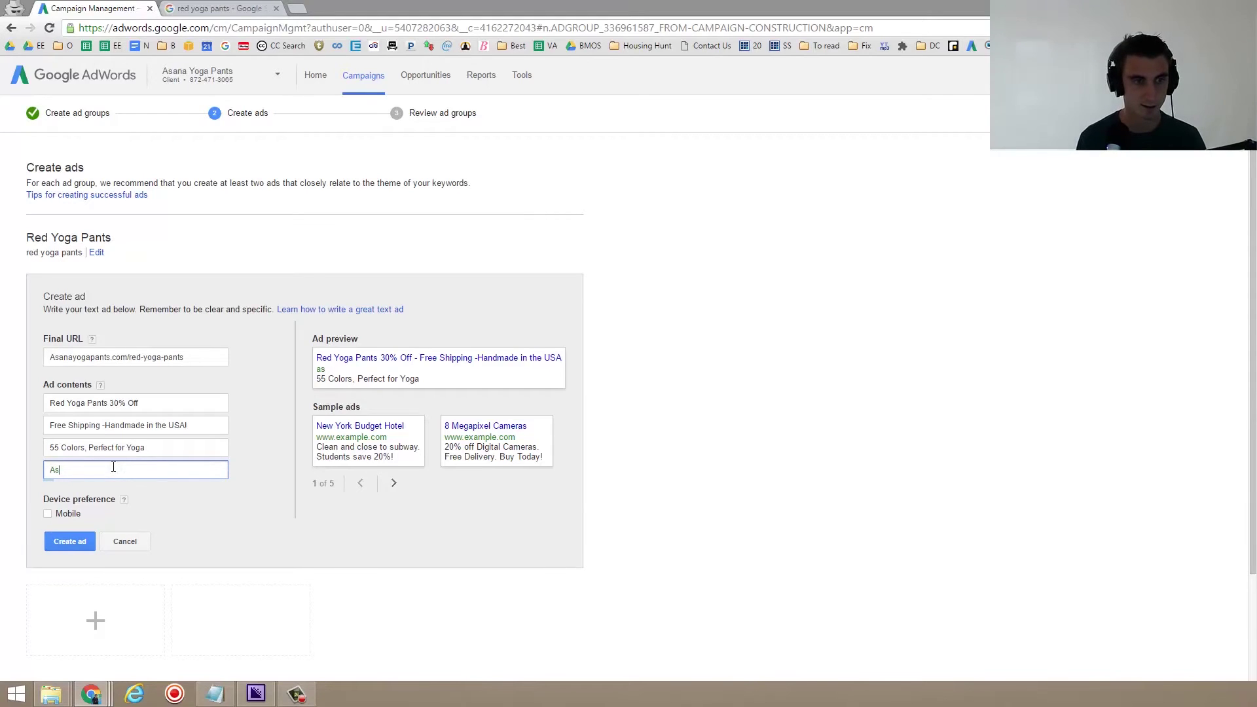
text(anaYogaPa)
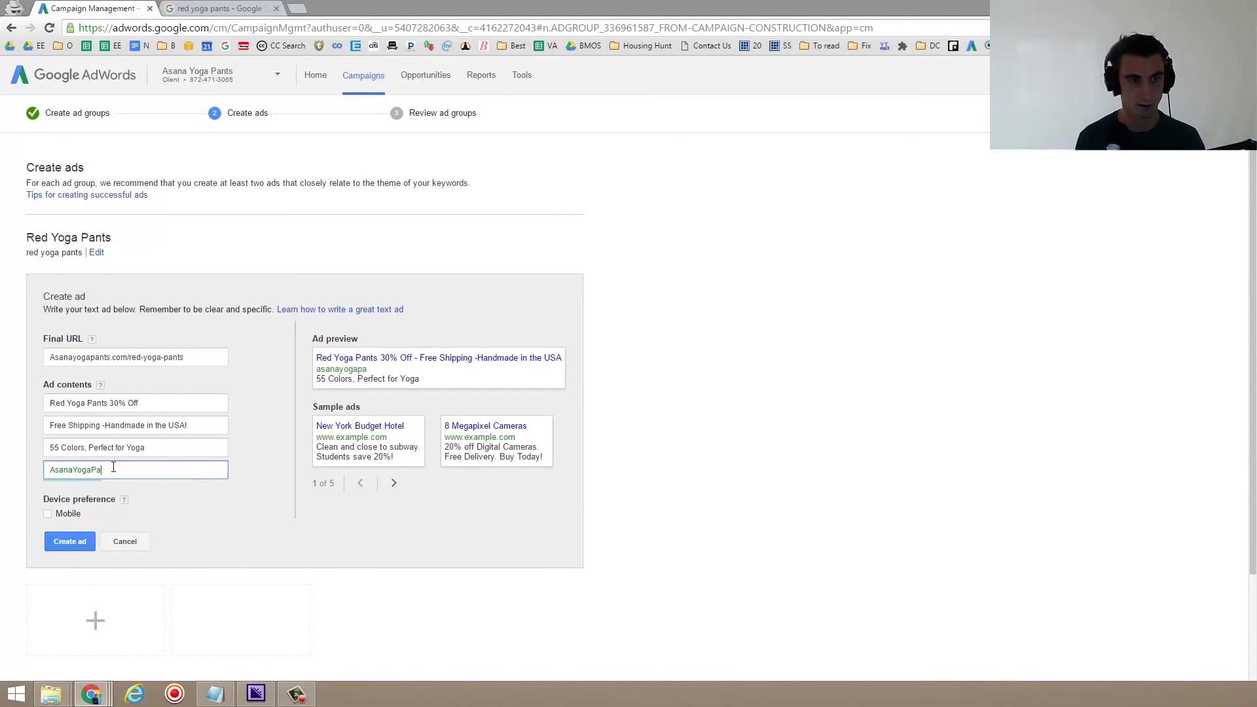
text(nts.co)
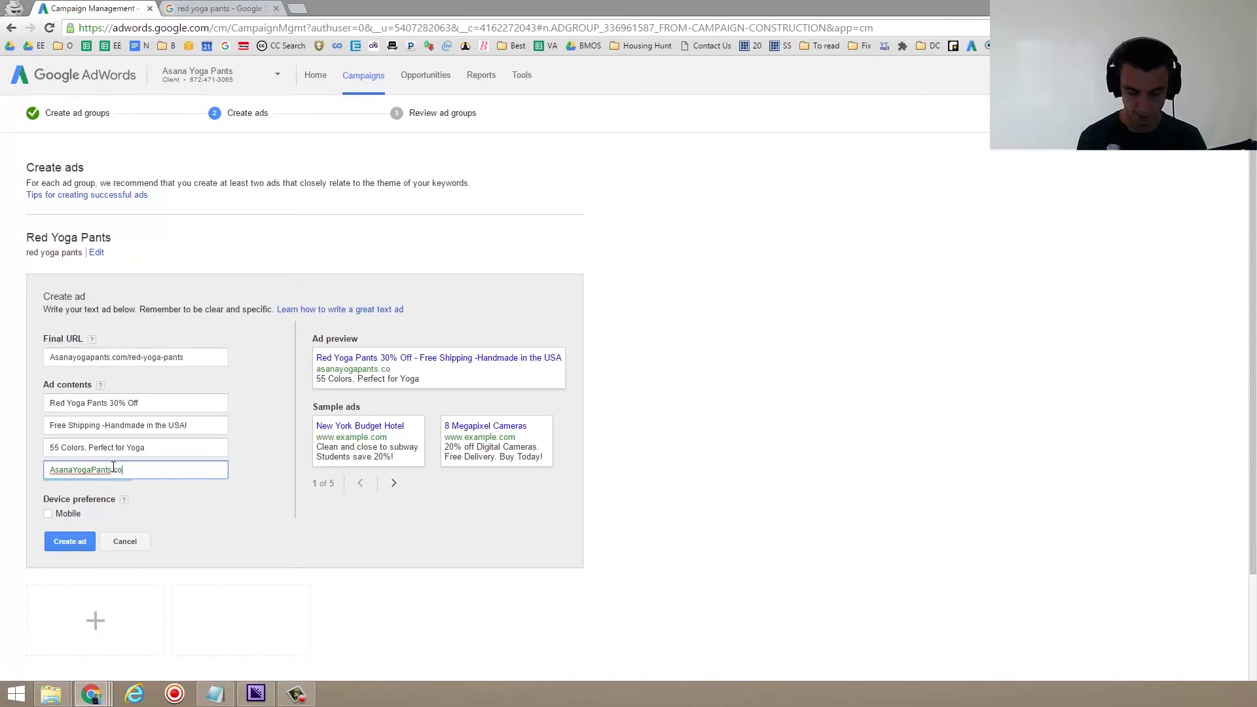
text(m/)
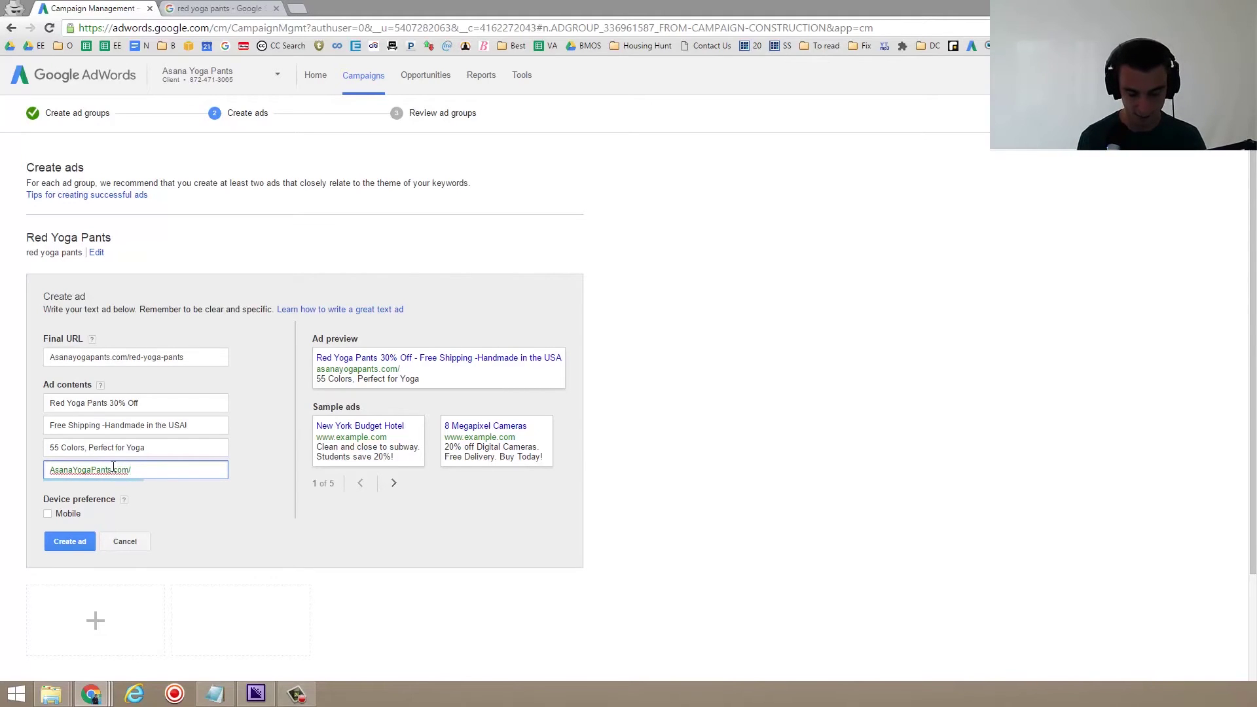
text(Red-Yog)
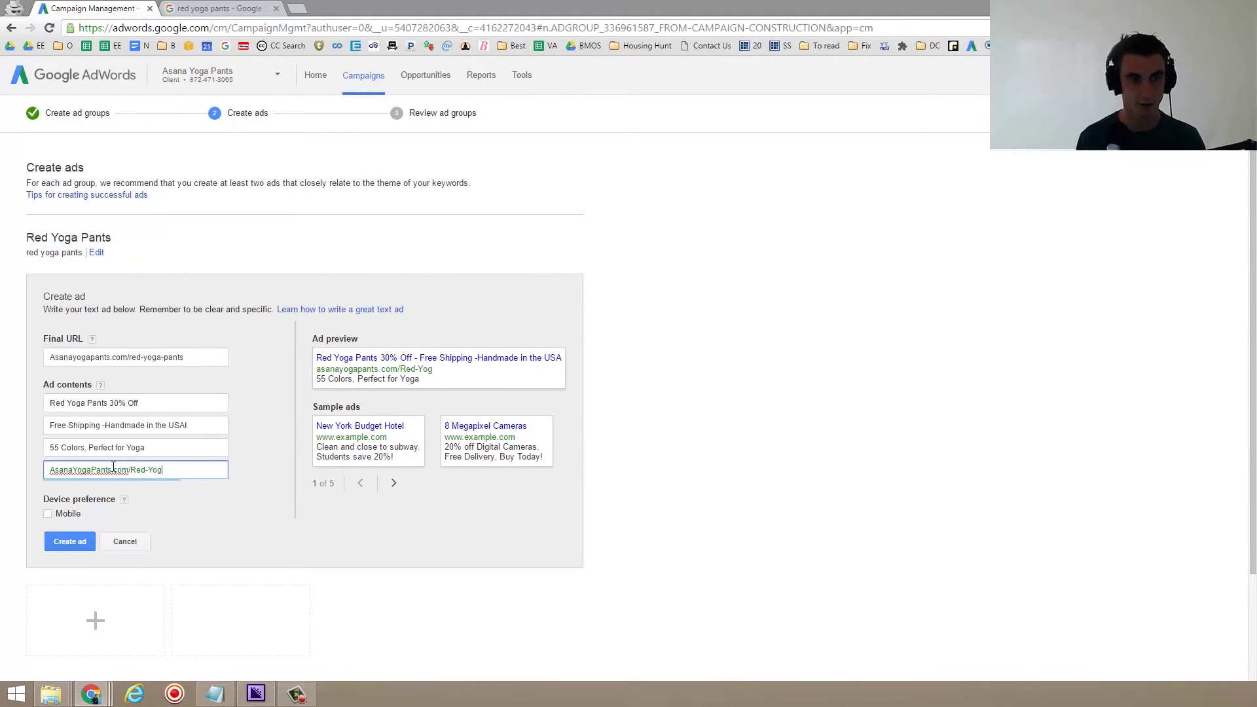
text(a)
text(-Pants)
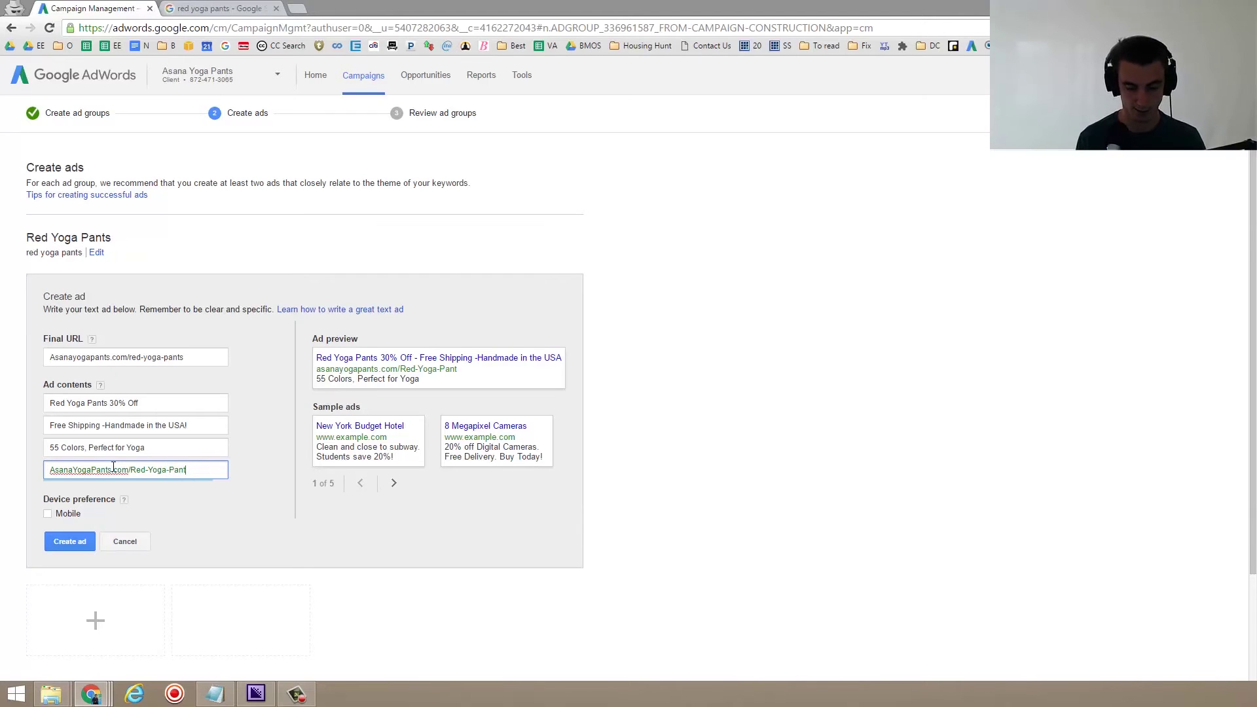
- Compare the final URL with the preview's display URL and check the text-ad guide
click(154, 358)
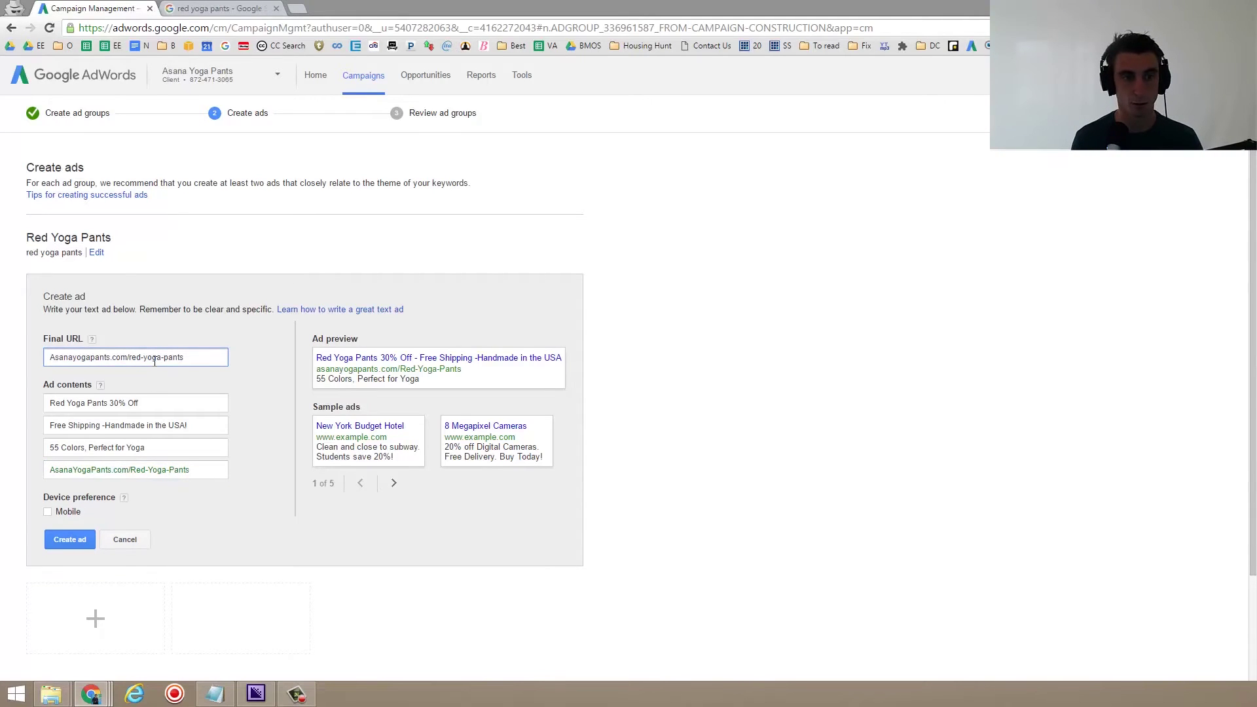
click(142, 359)
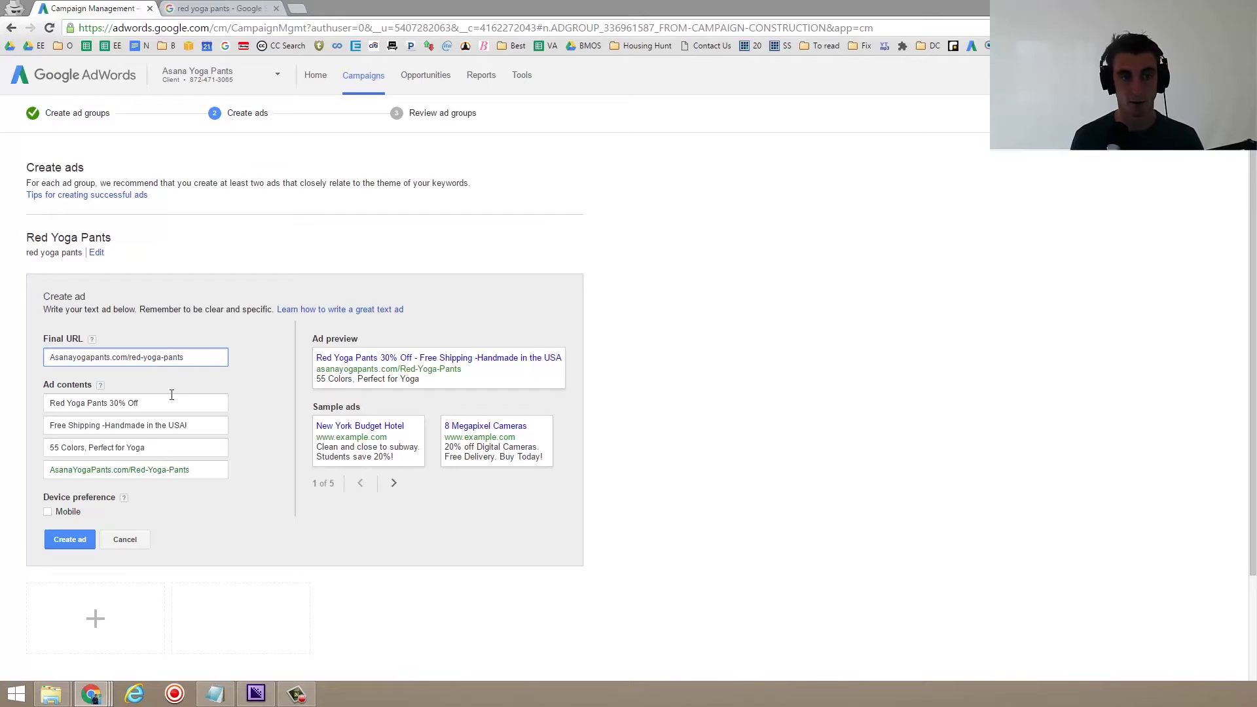
triple_click(452, 373)
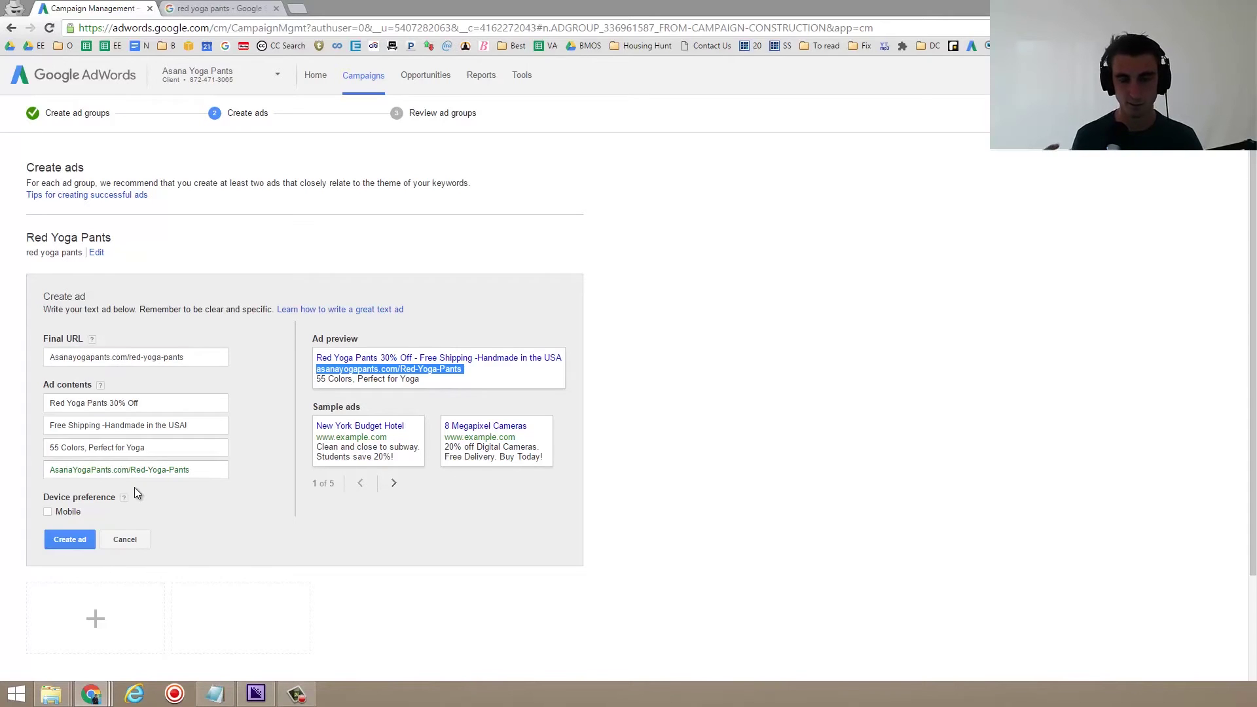
triple_click(438, 370)
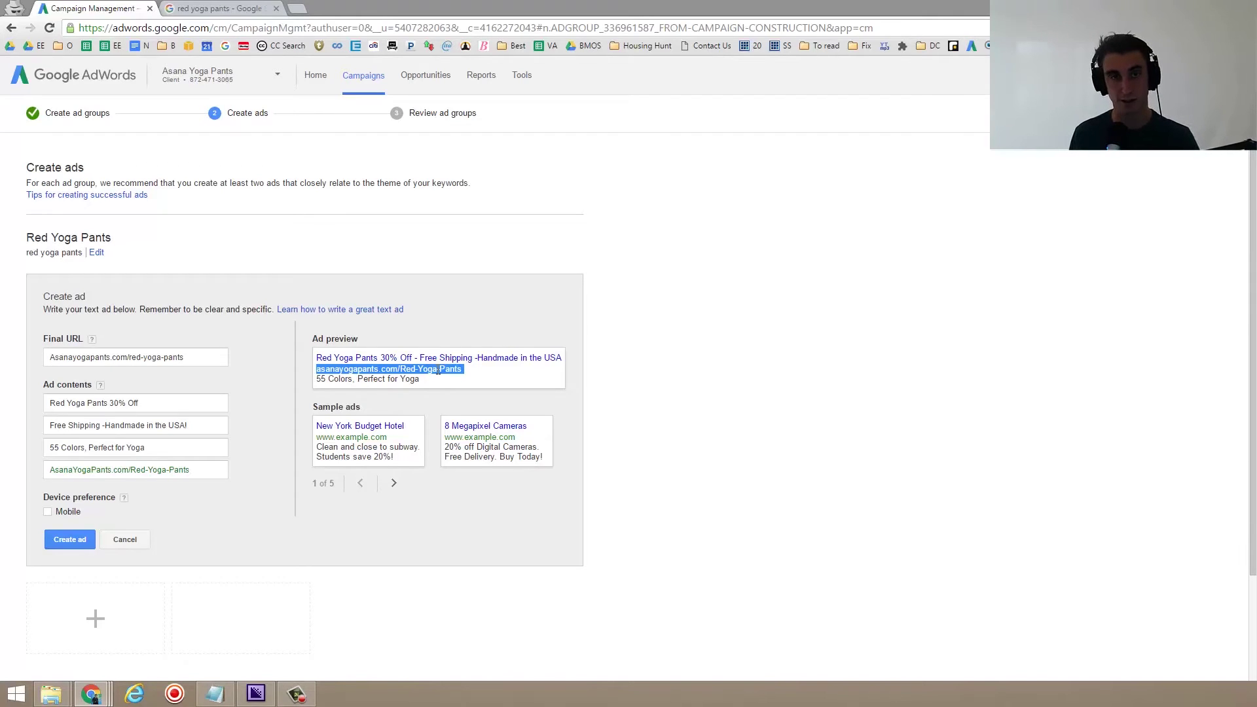
click(387, 311)
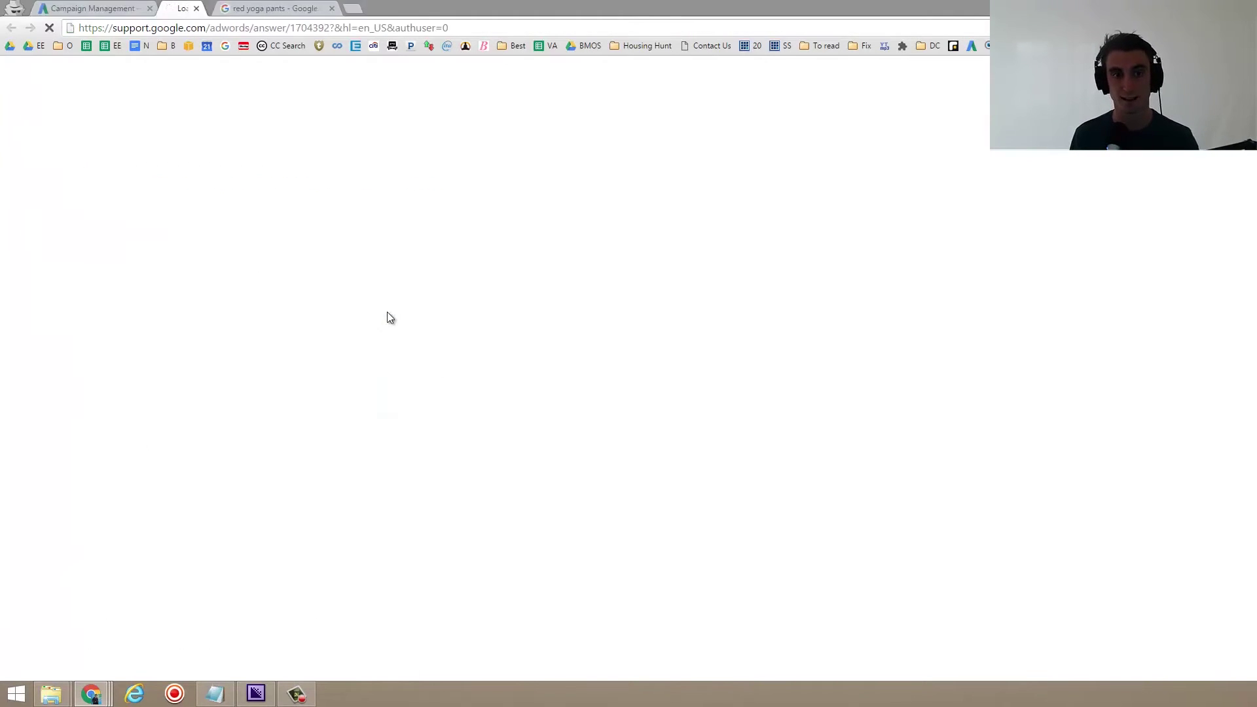
click(276, 8)
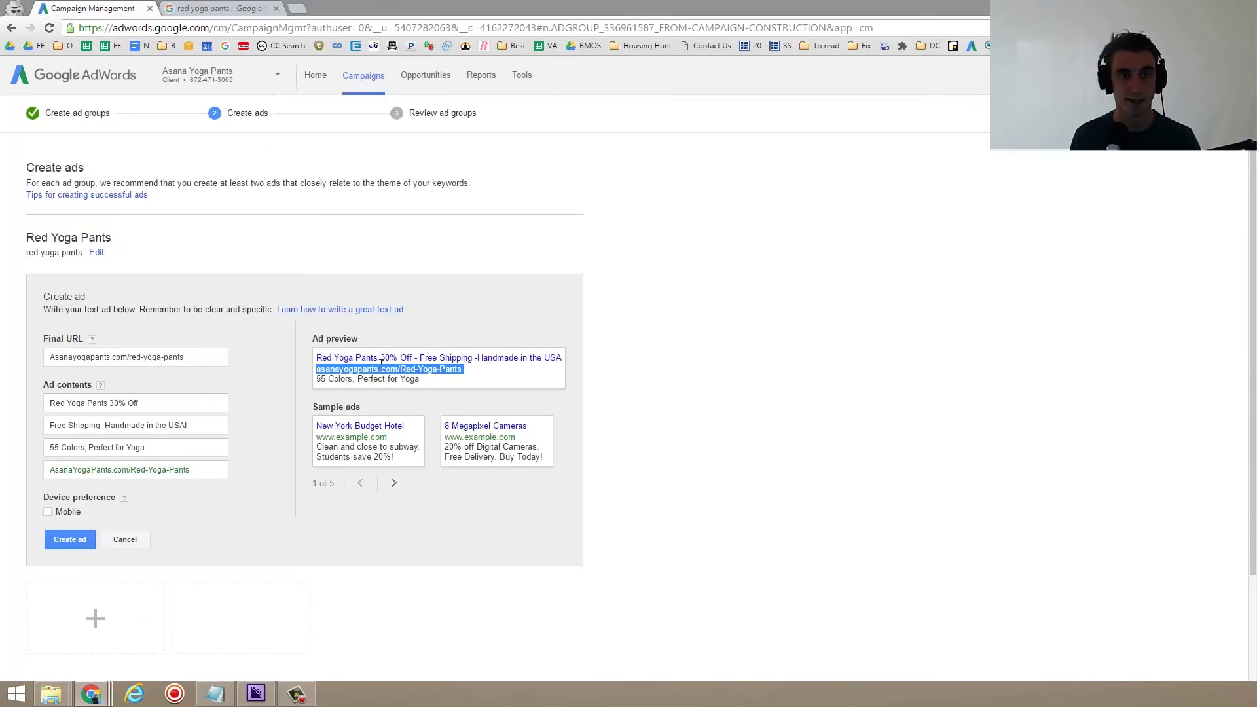
click(447, 374)
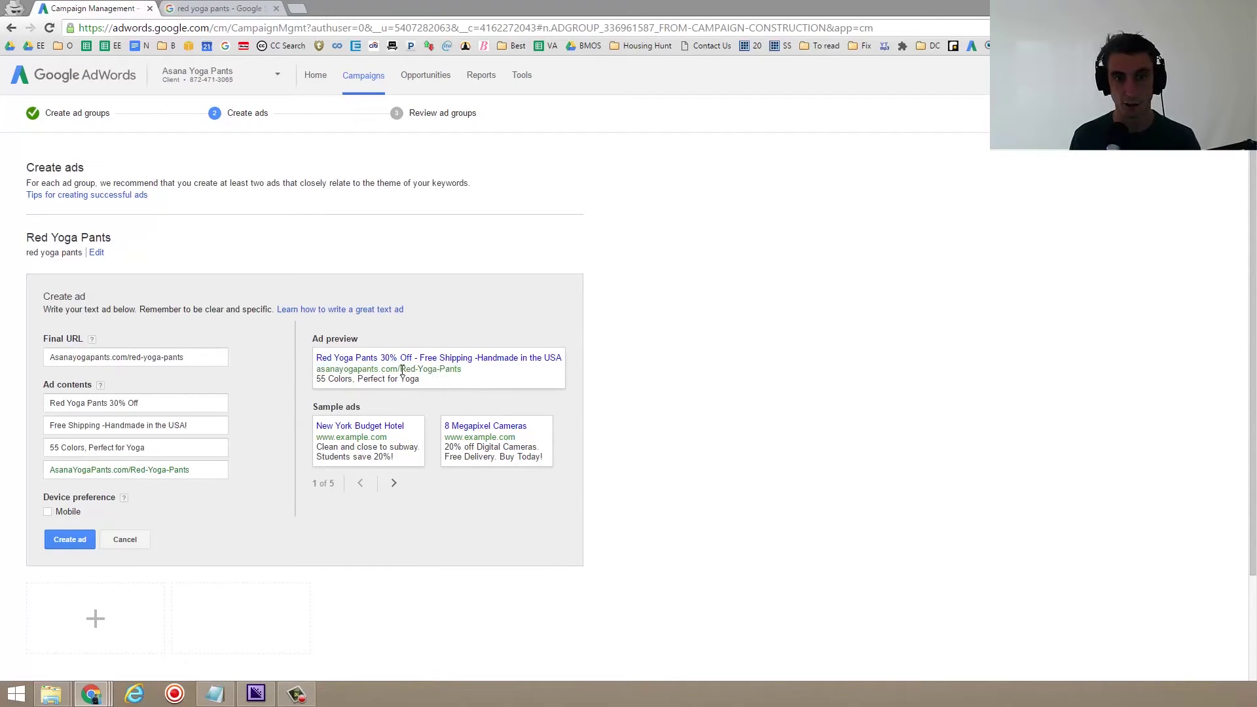
drag(400, 371, 466, 368)
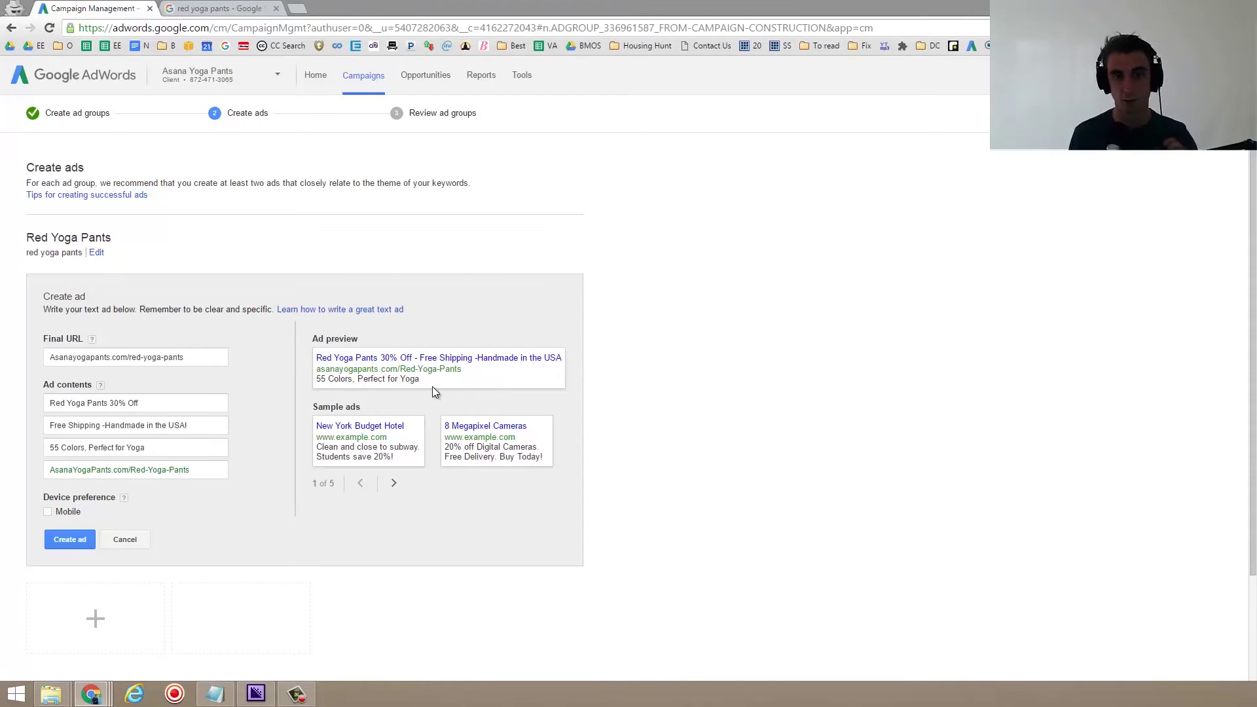
- Save the ad and campaign, pause the Red Yoga Pants ad group, and dismiss the drafts tip
click(68, 541)
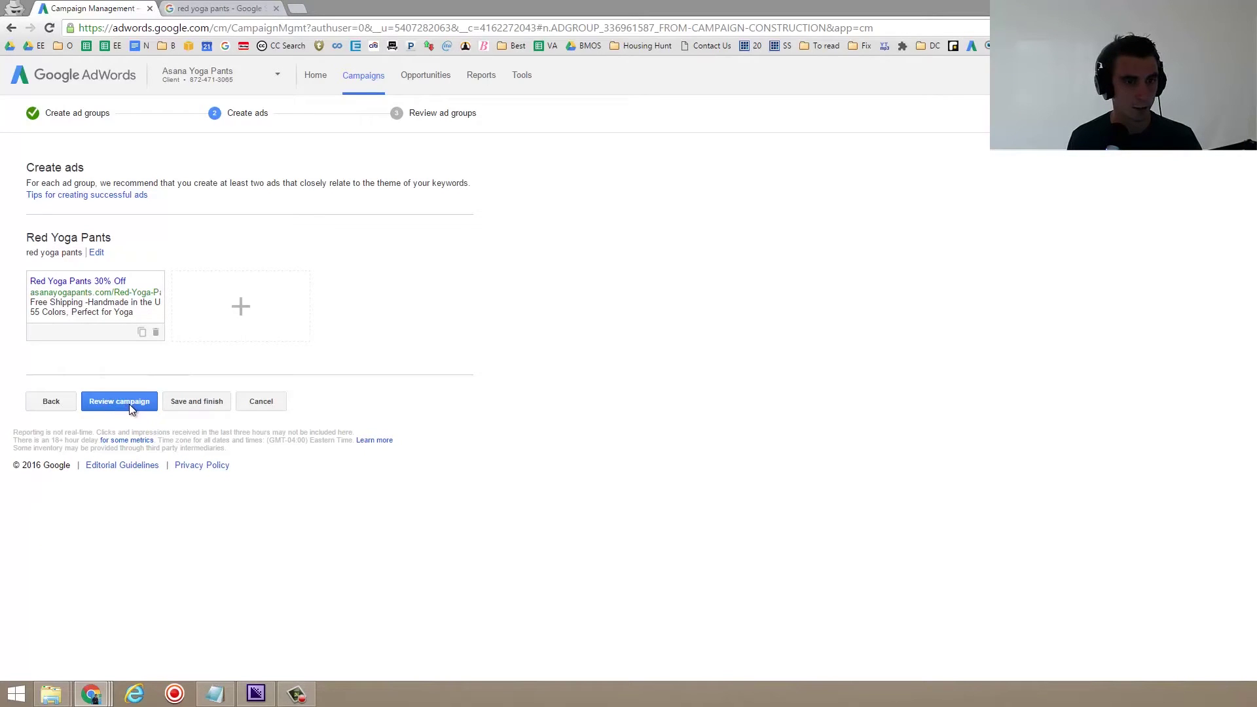
click(196, 403)
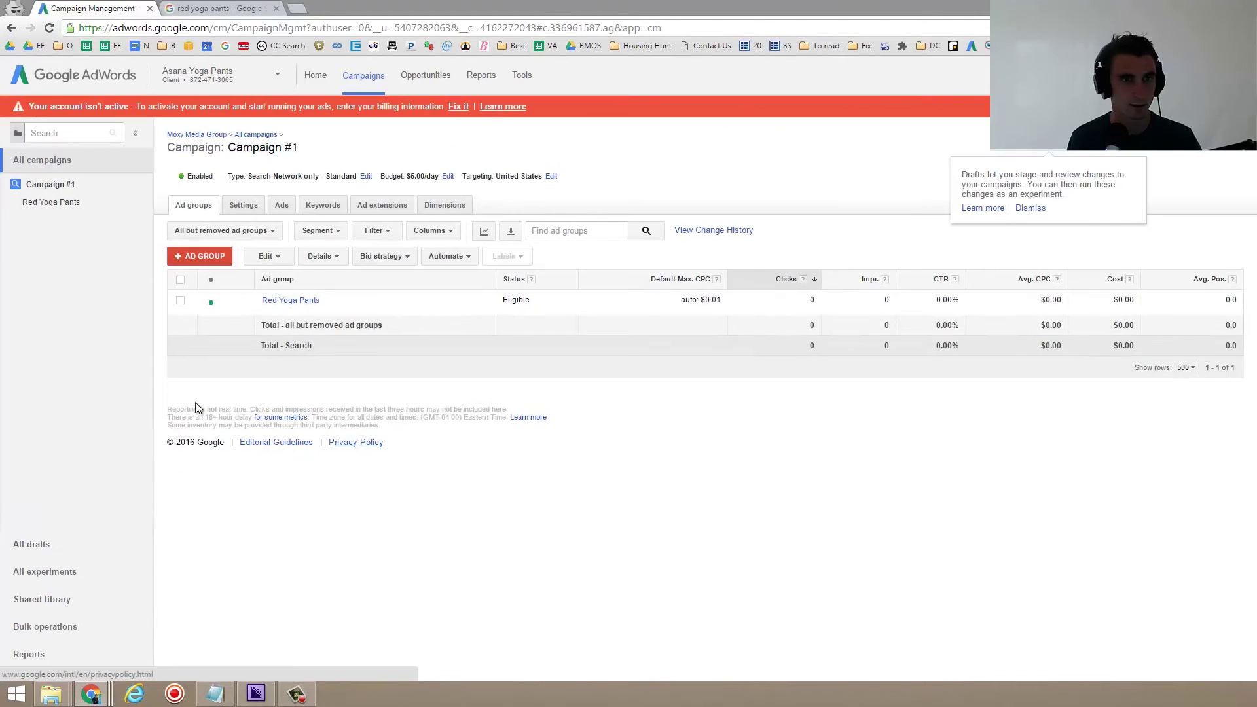
click(210, 302)
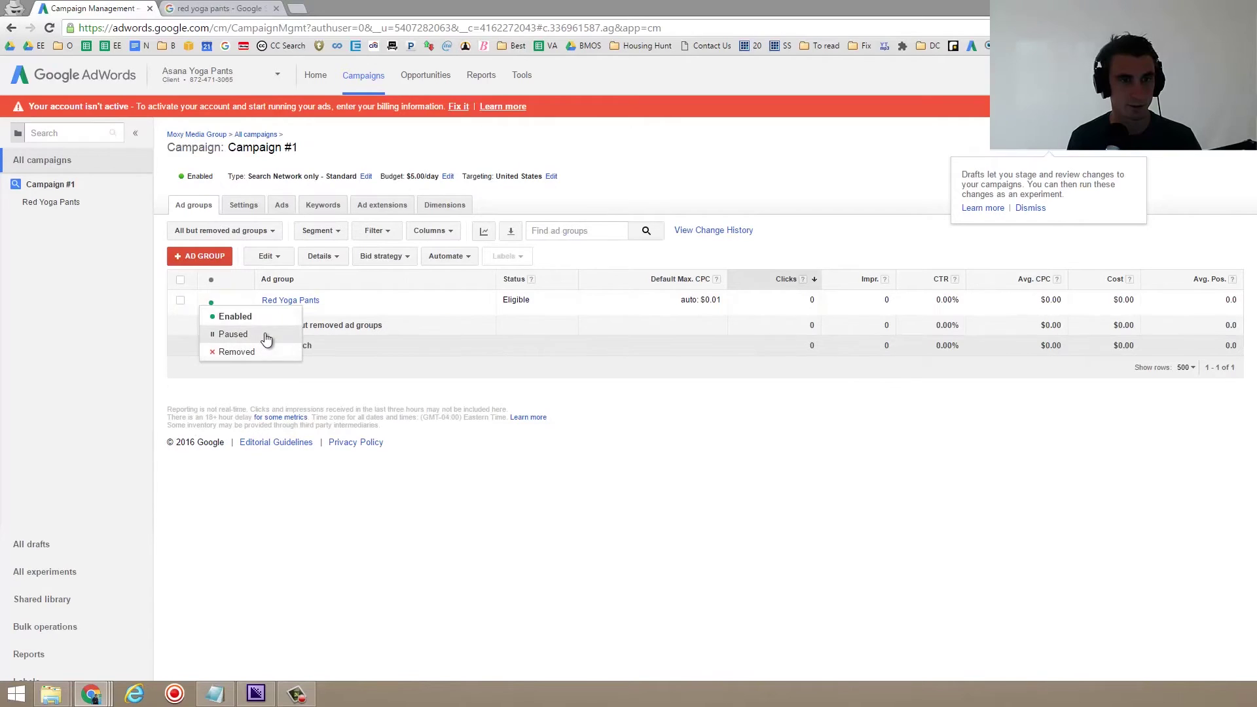
click(233, 335)
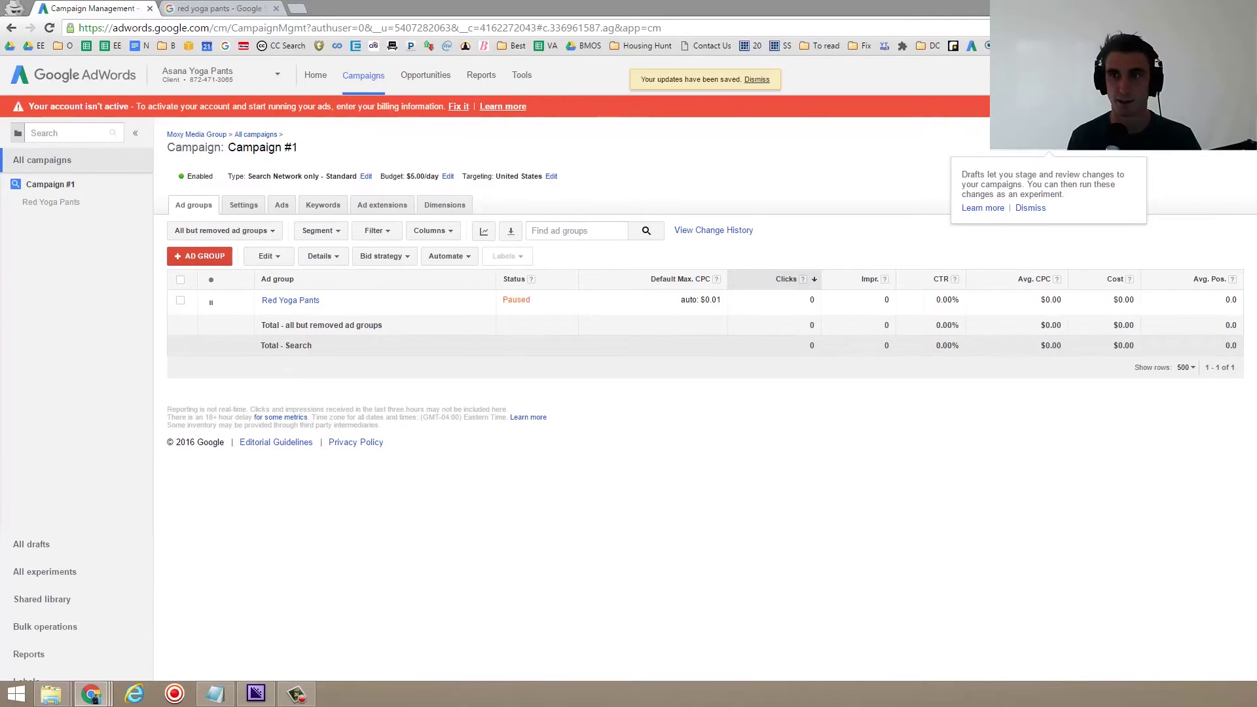
click(1031, 207)
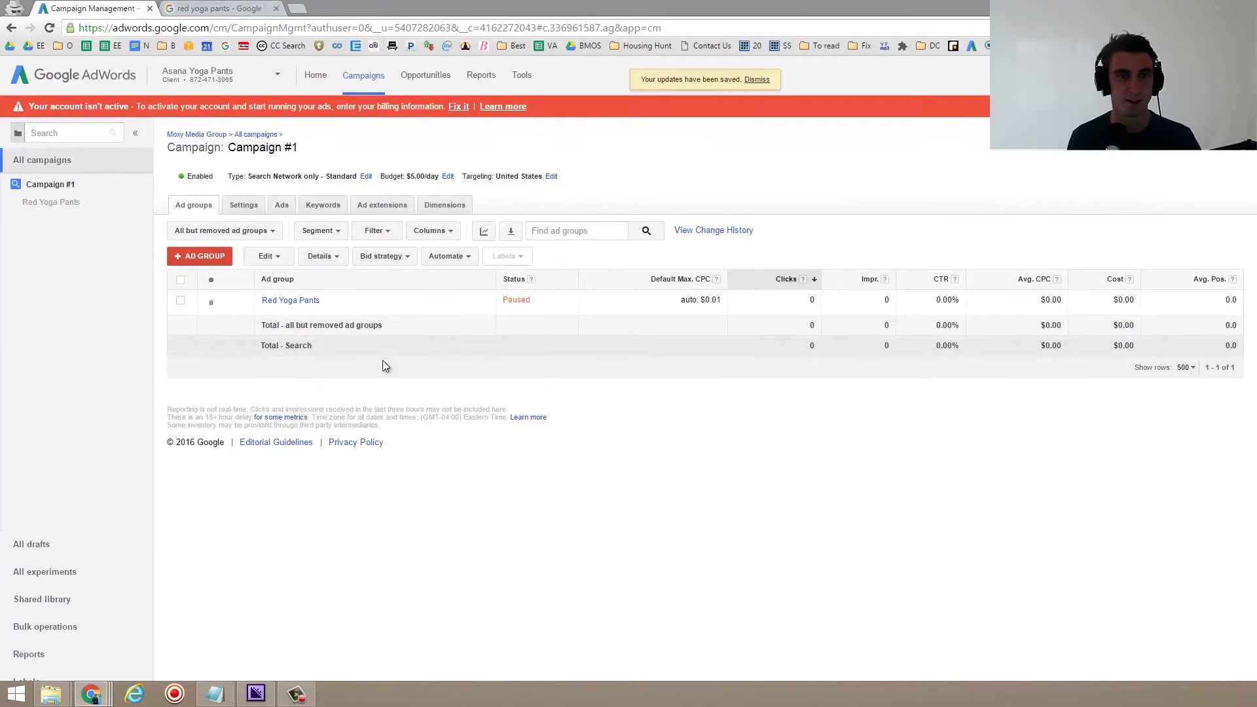
- Make an editable copy of the existing ad in Red Yoga Pants
click(315, 300)
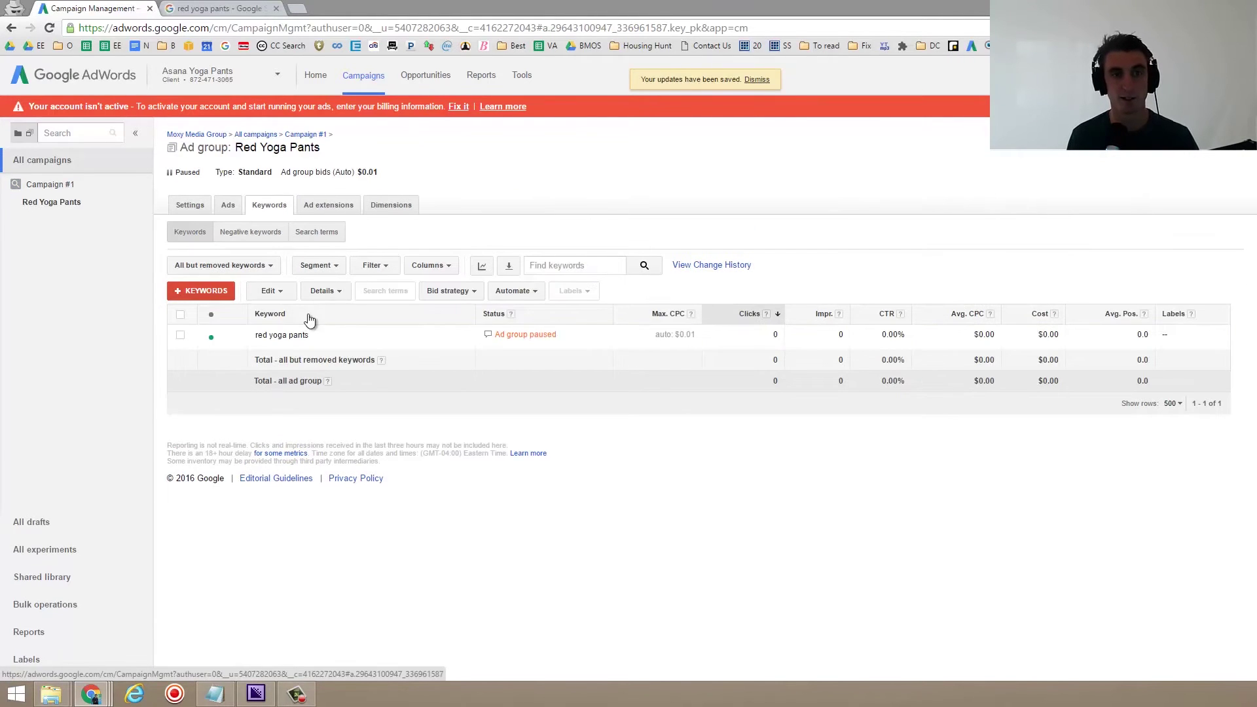
click(227, 205)
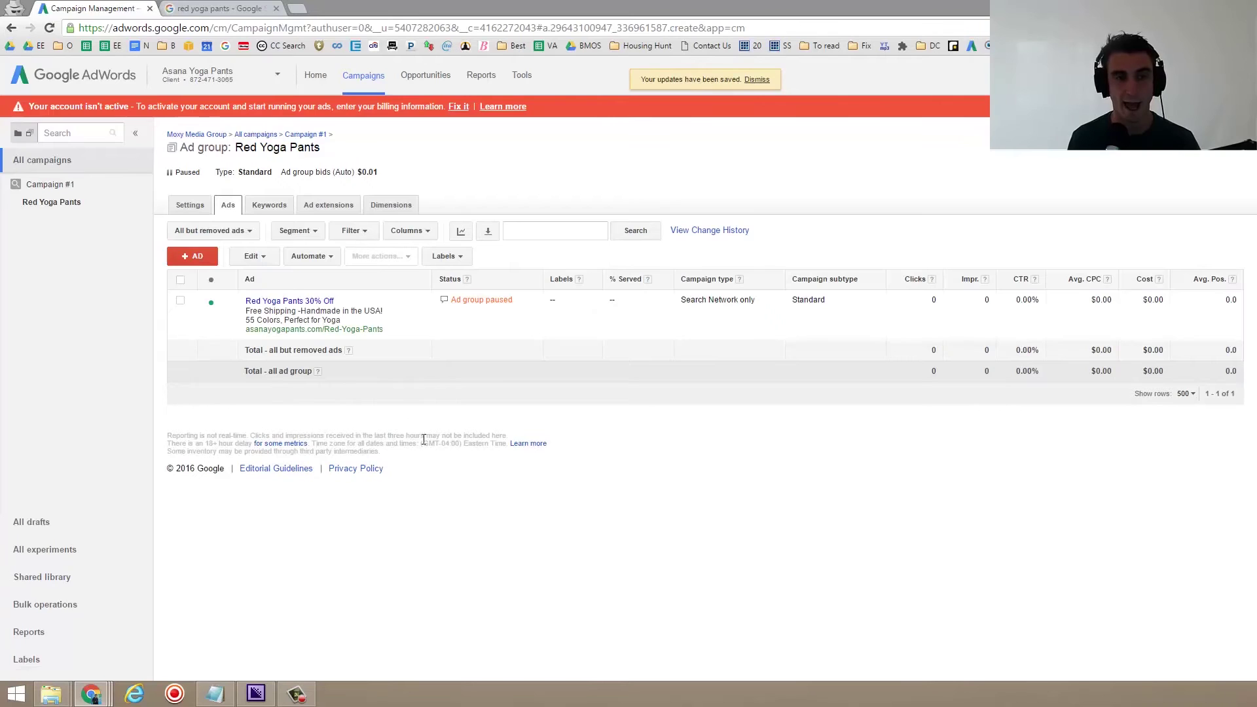
click(419, 303)
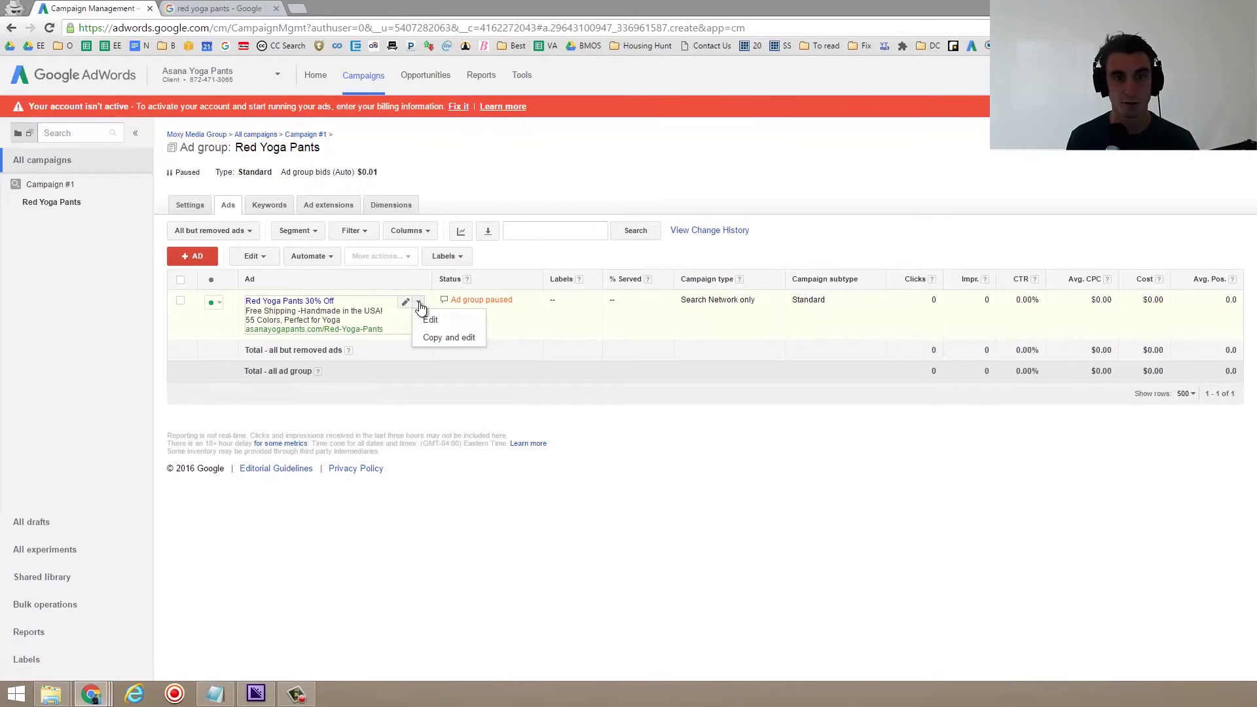
click(447, 338)
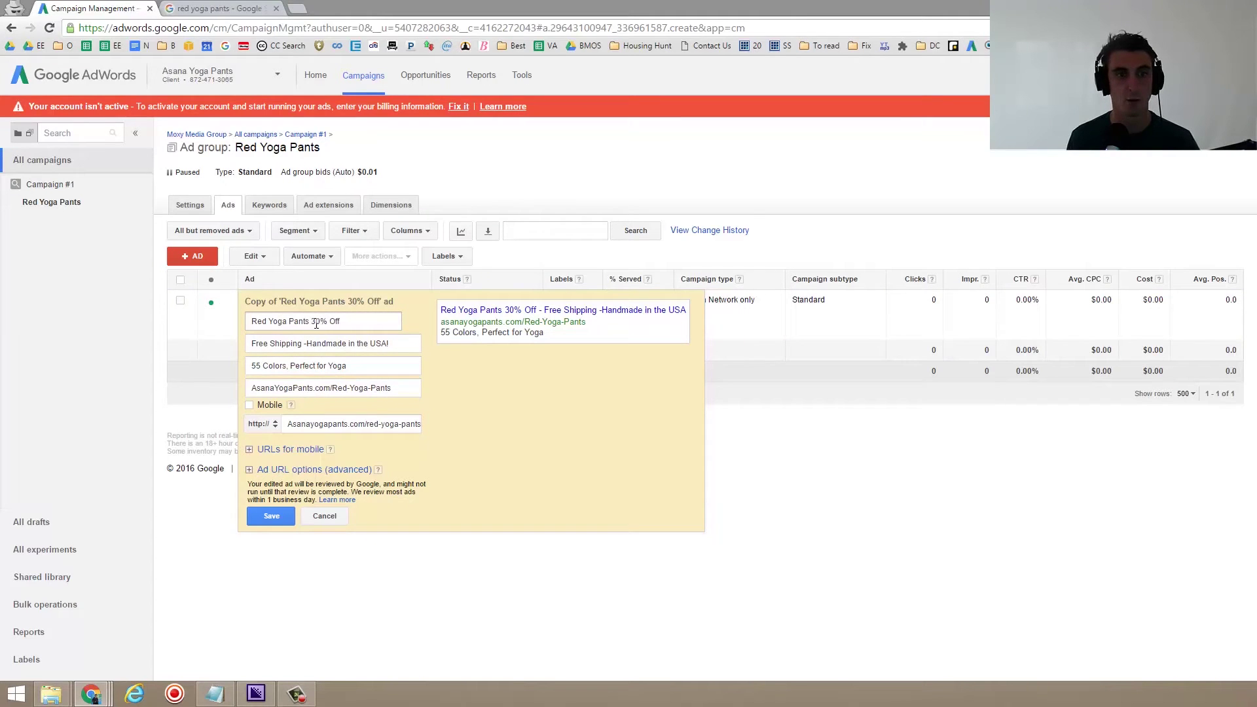
- Change the copy's headline to Red Yoga Pants -55 Colors and save it
drag(311, 322, 380, 325)
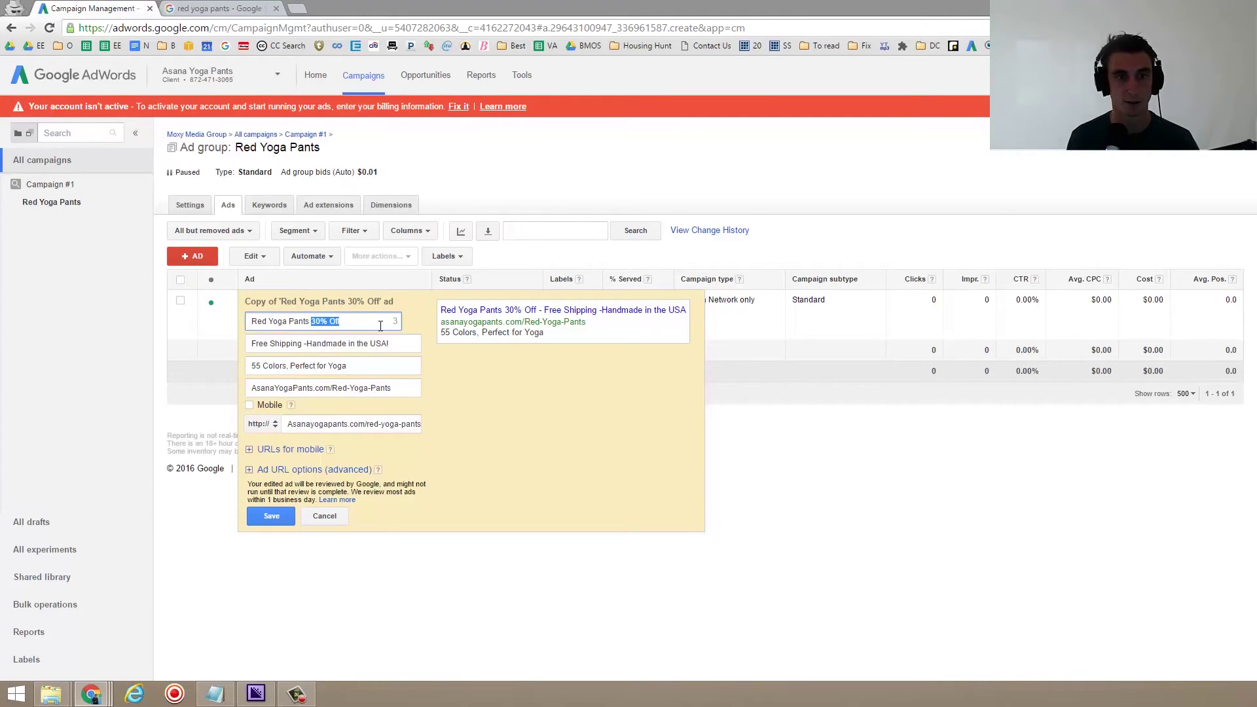
text(55 Colors)
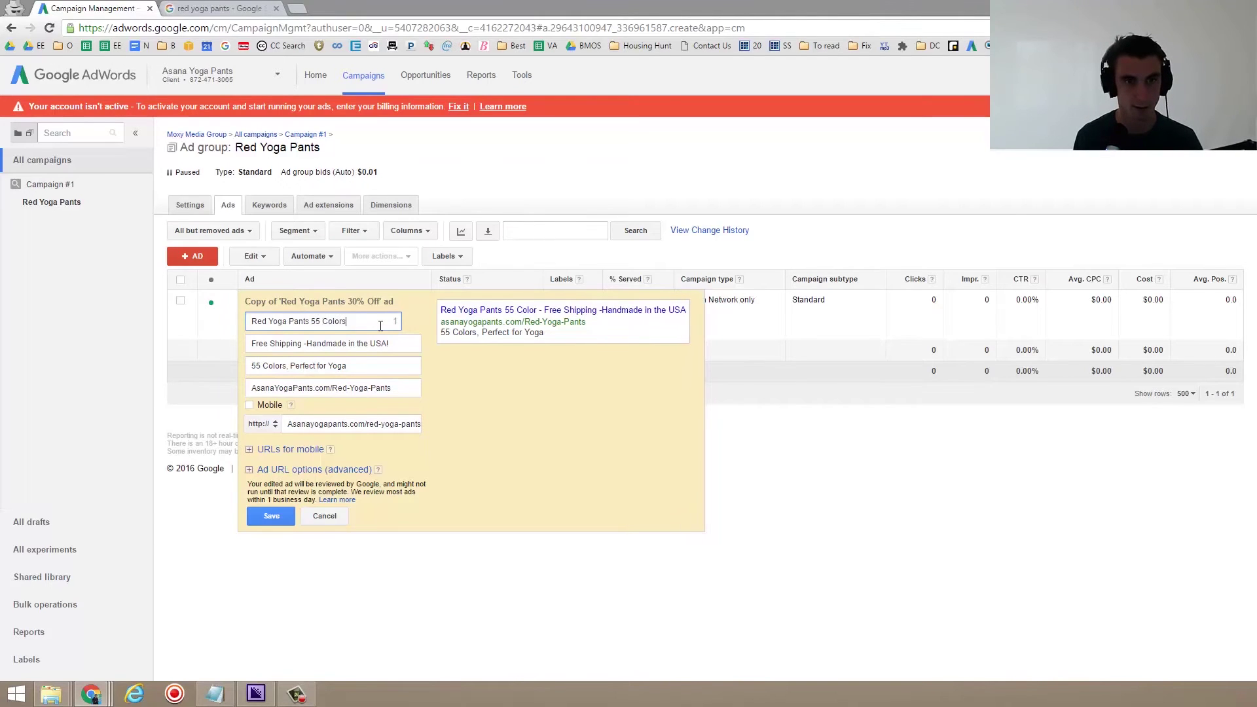
click(314, 322)
text(-)
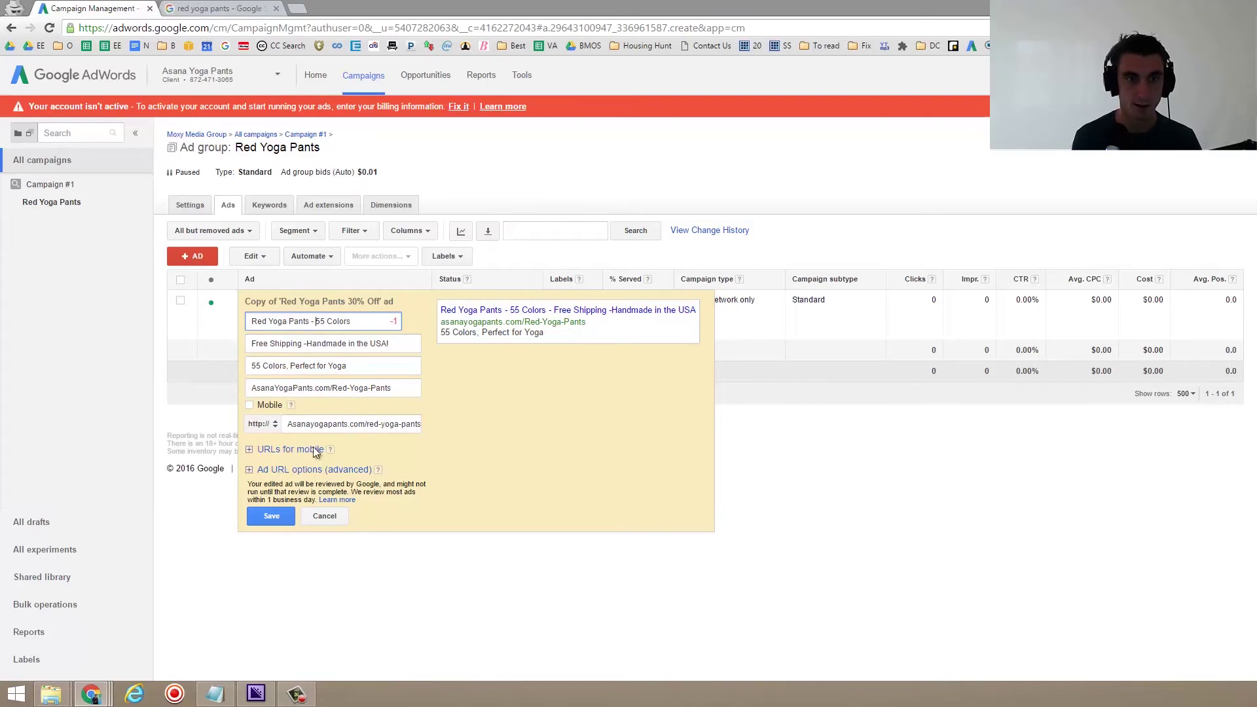
click(265, 520)
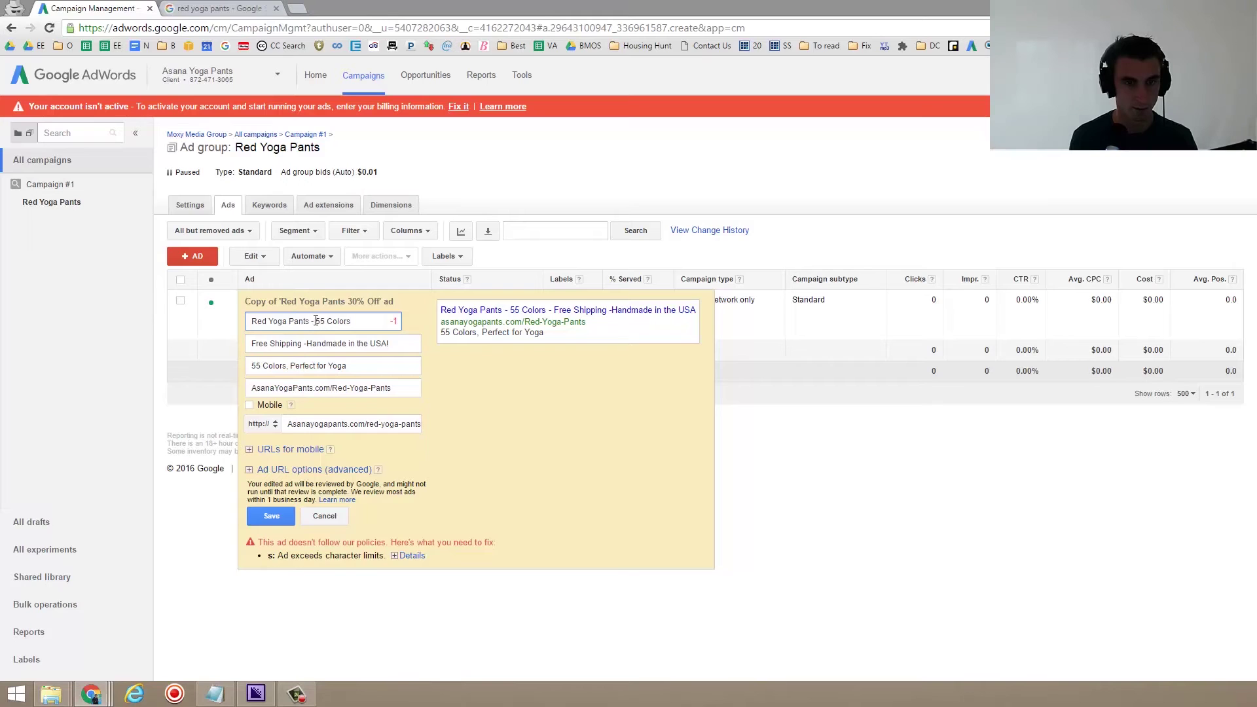
click(318, 321)
key(BackSpace)
click(264, 516)
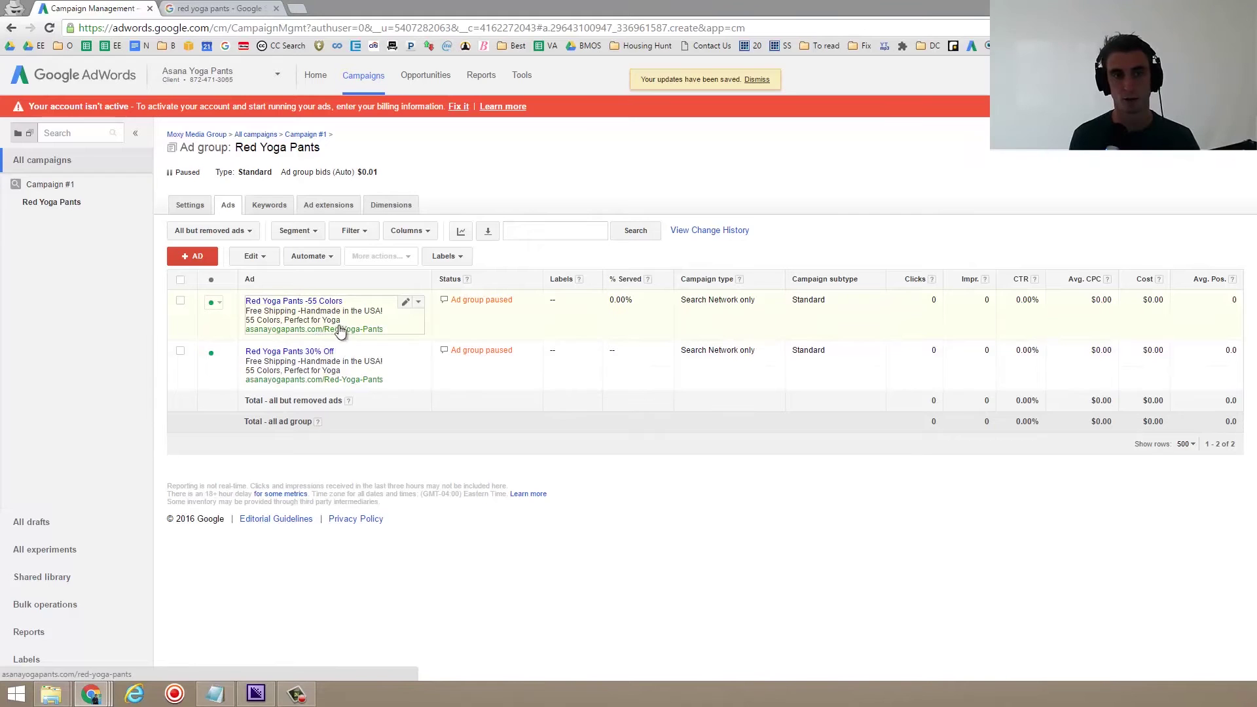
- Remove the hyphen before 55 so the ad headline reads 'Red Yoga Pants 55 Colors', and save
click(406, 305)
click(301, 366)
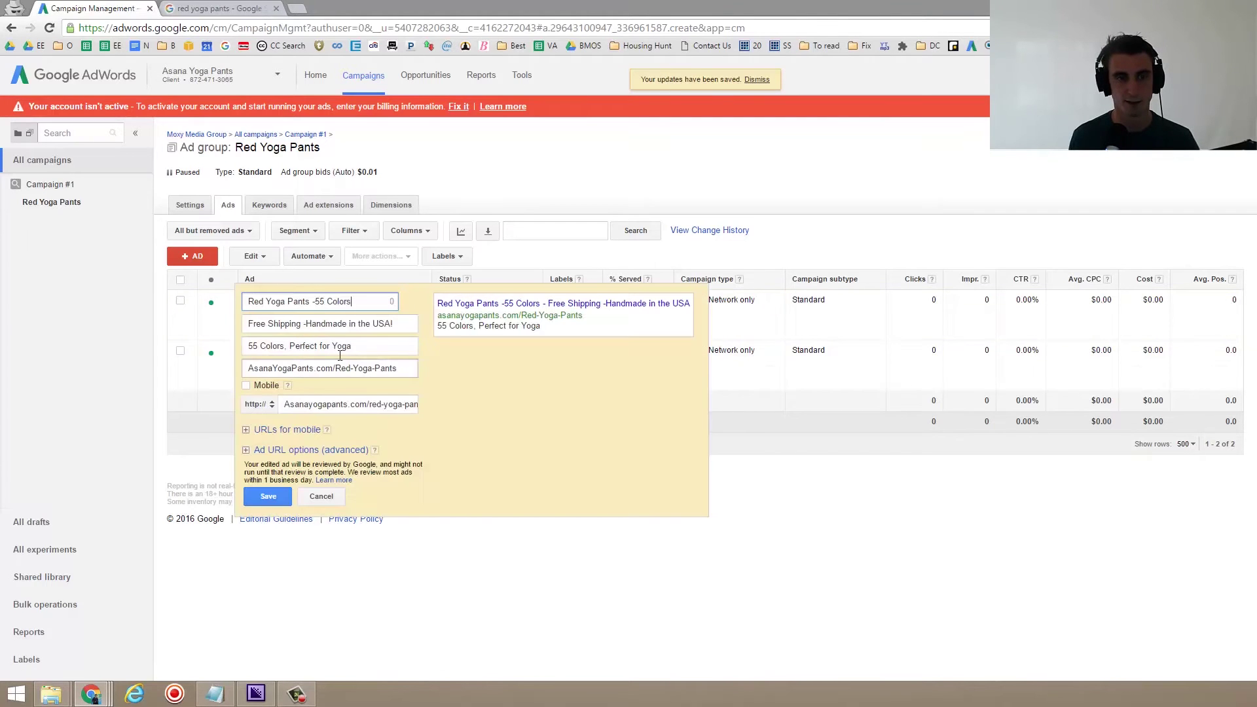
click(316, 303)
key(BackSpace)
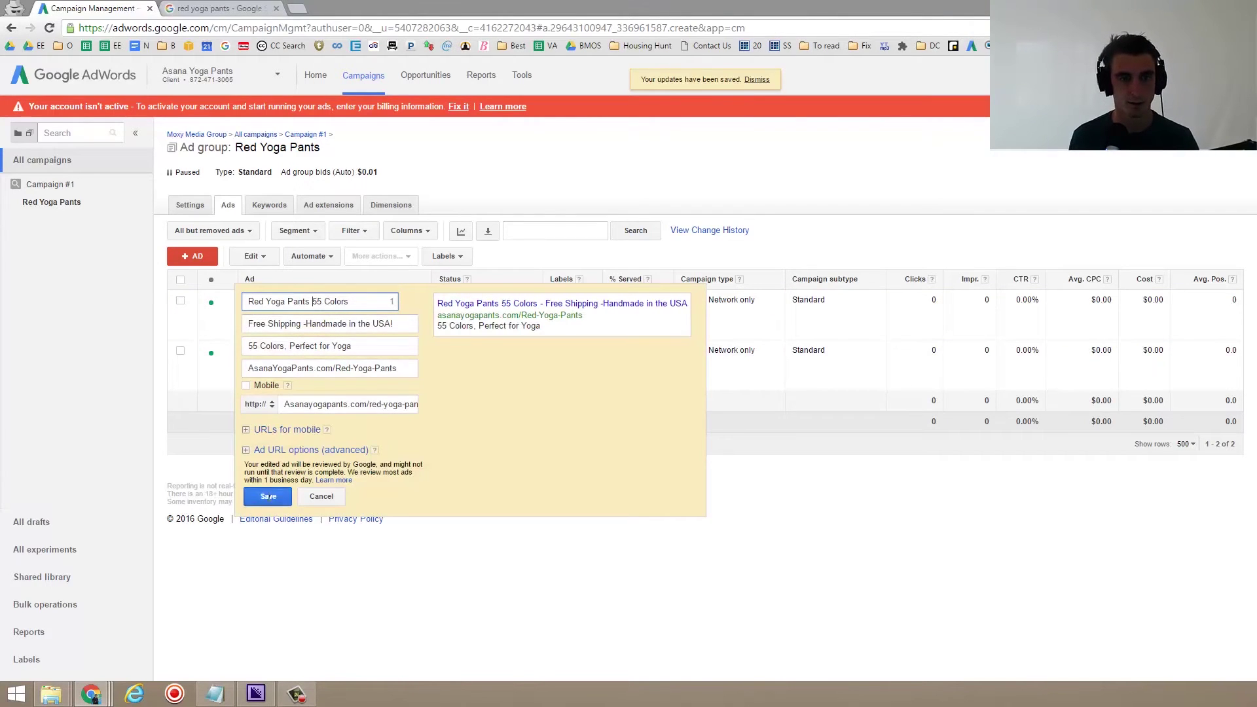
click(268, 495)
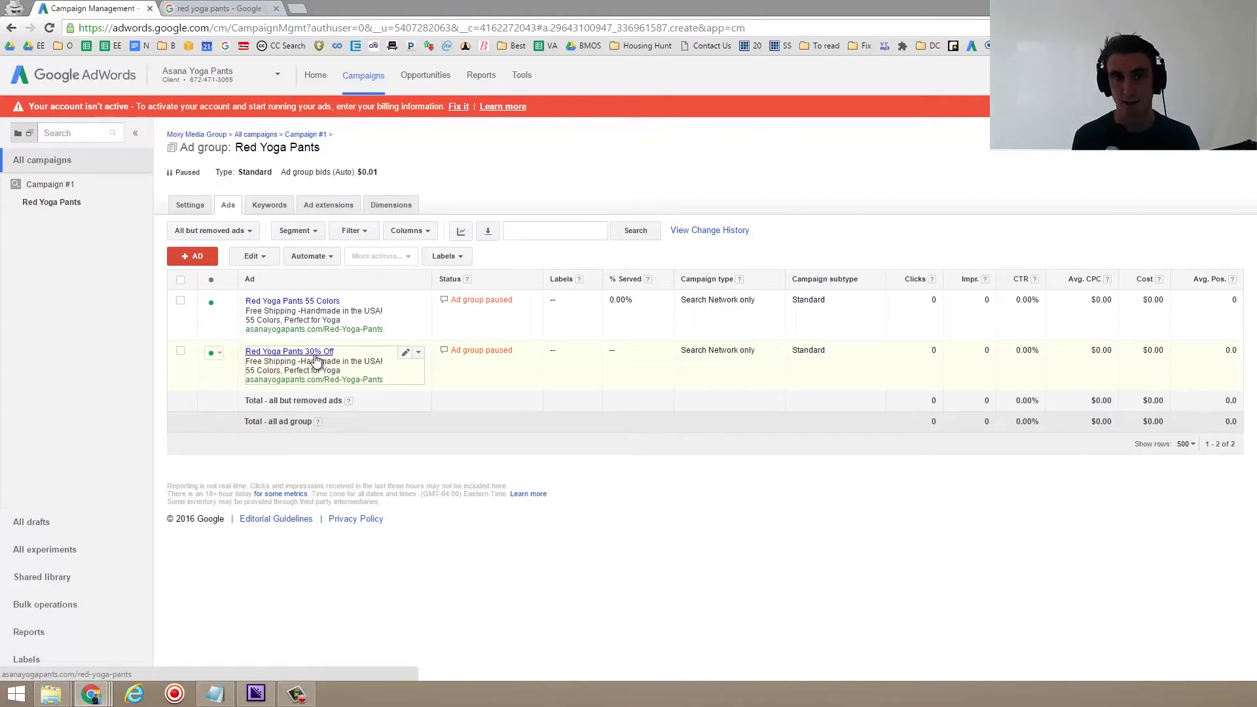
click(219, 8)
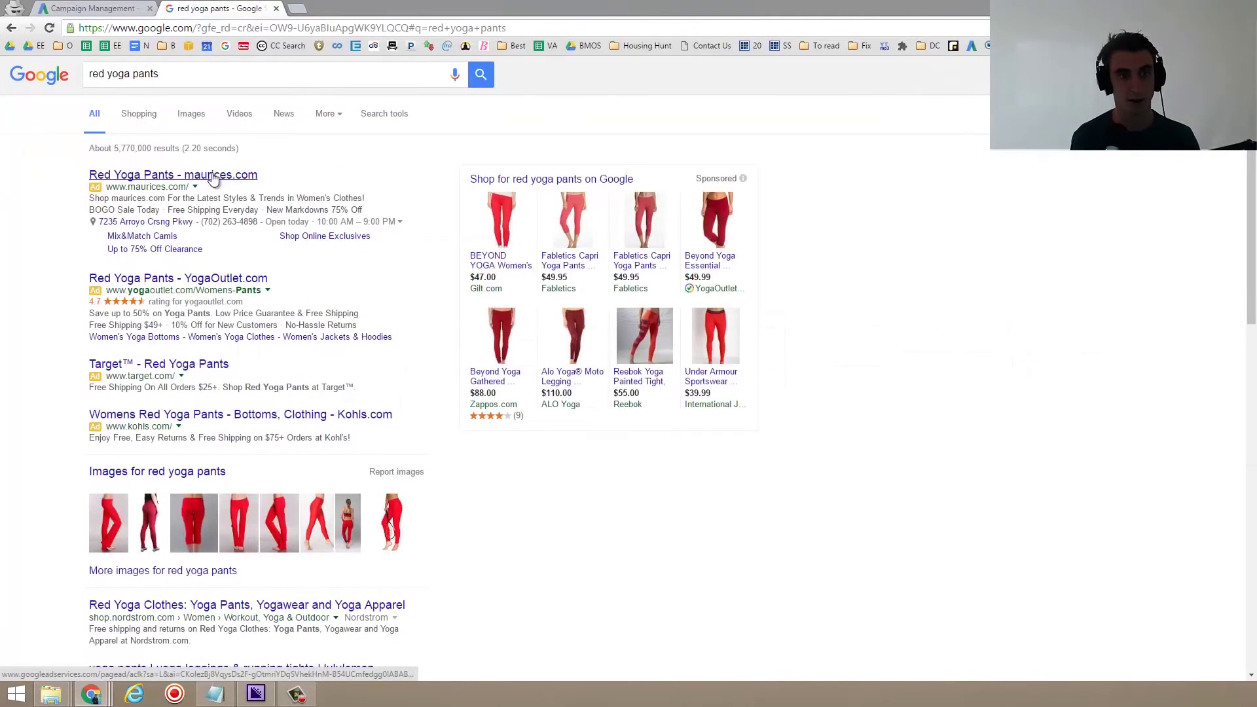
scroll(213, 178, down, 1)
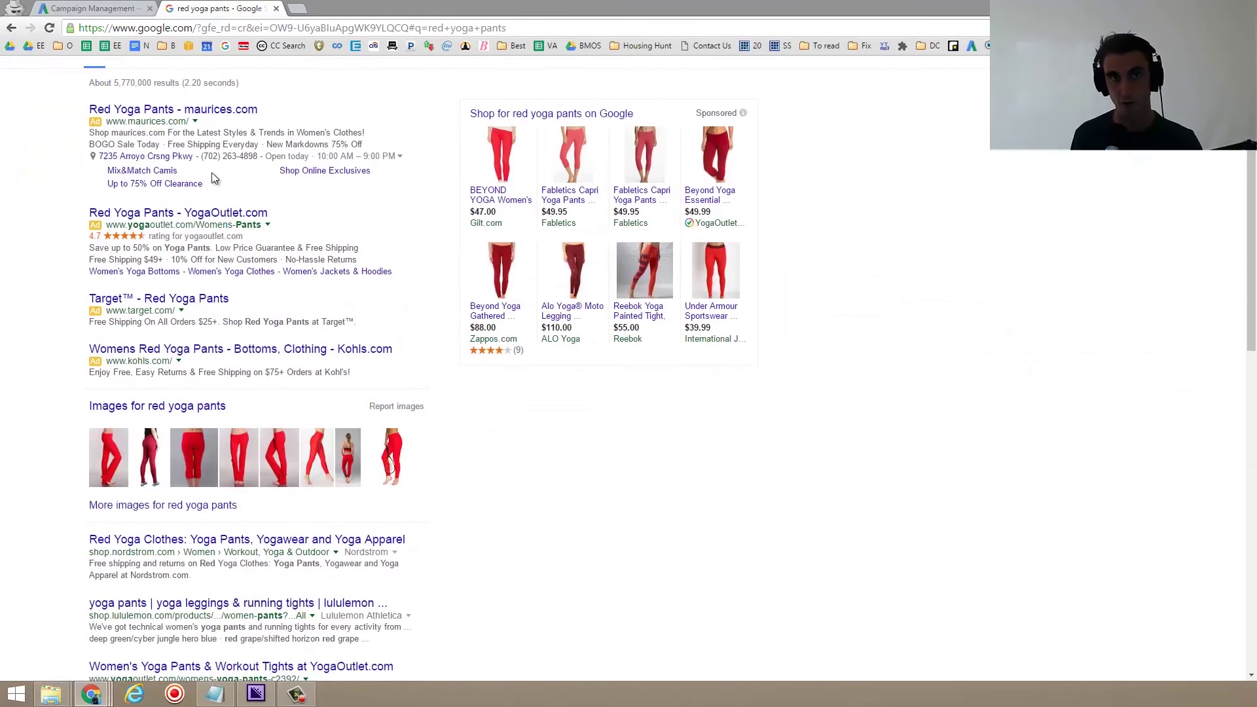
click(108, 8)
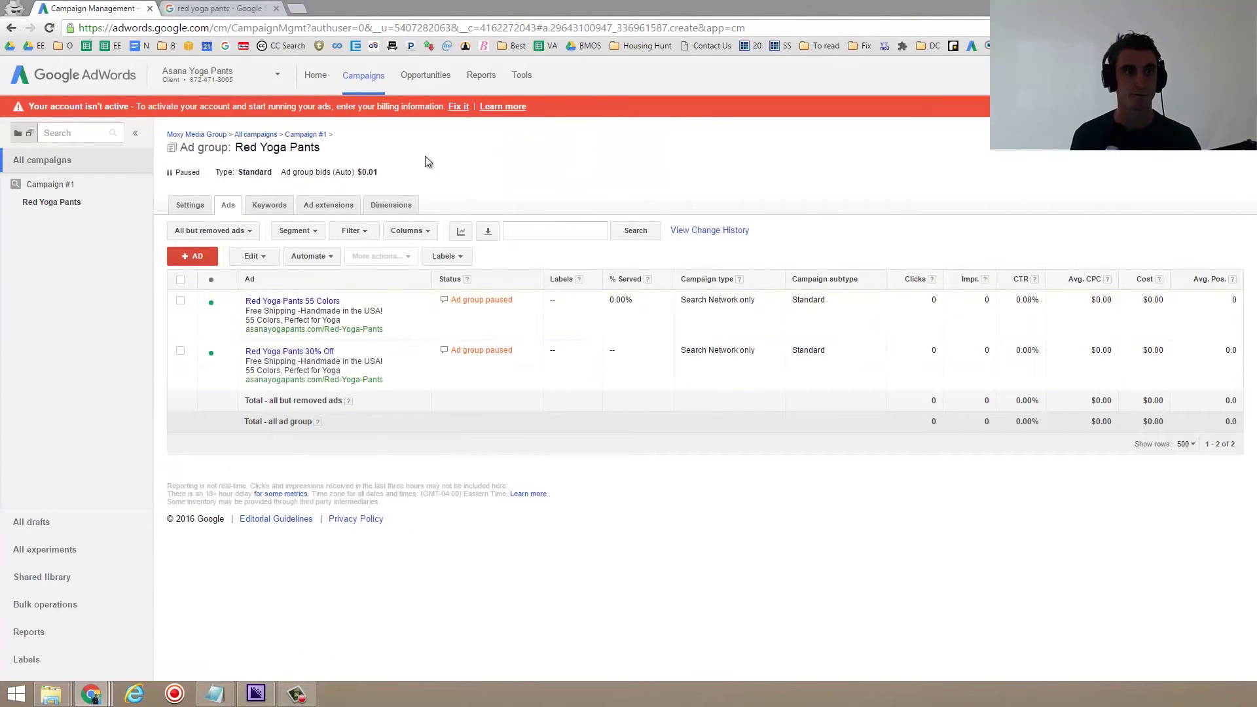
- Rename Campaign #1 to 'Yoga Pants Colors' and save the new name
click(89, 189)
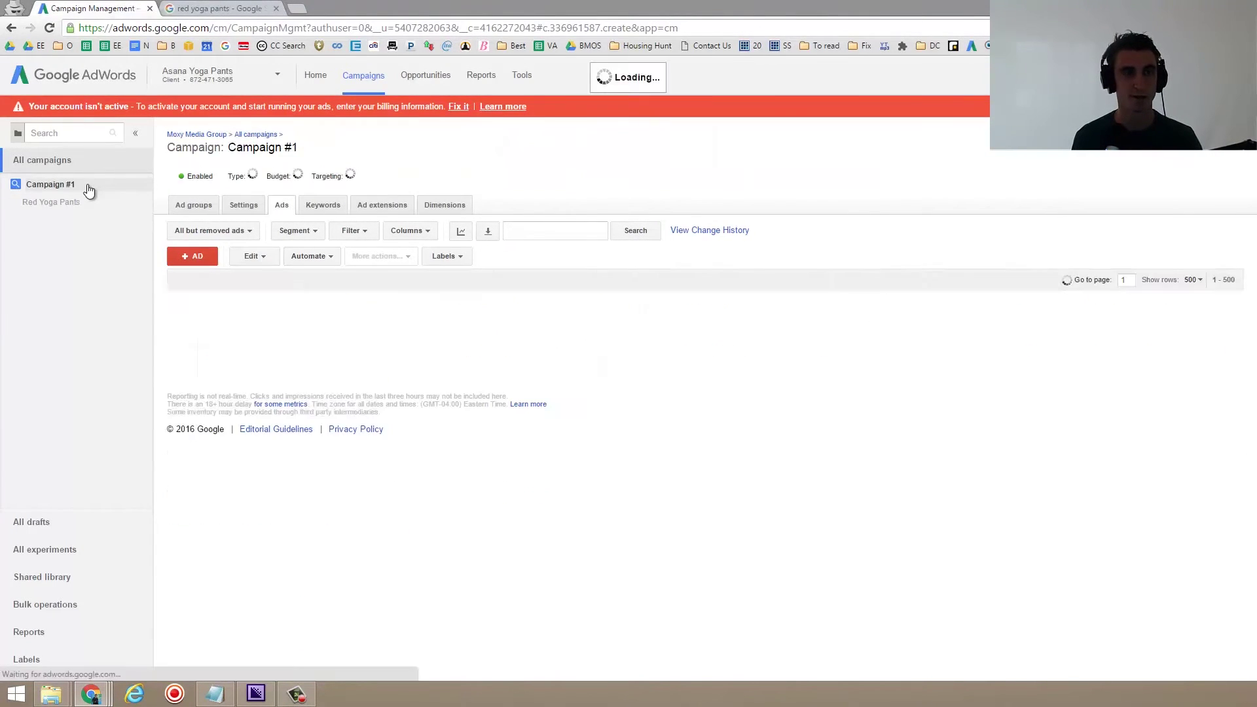
click(262, 144)
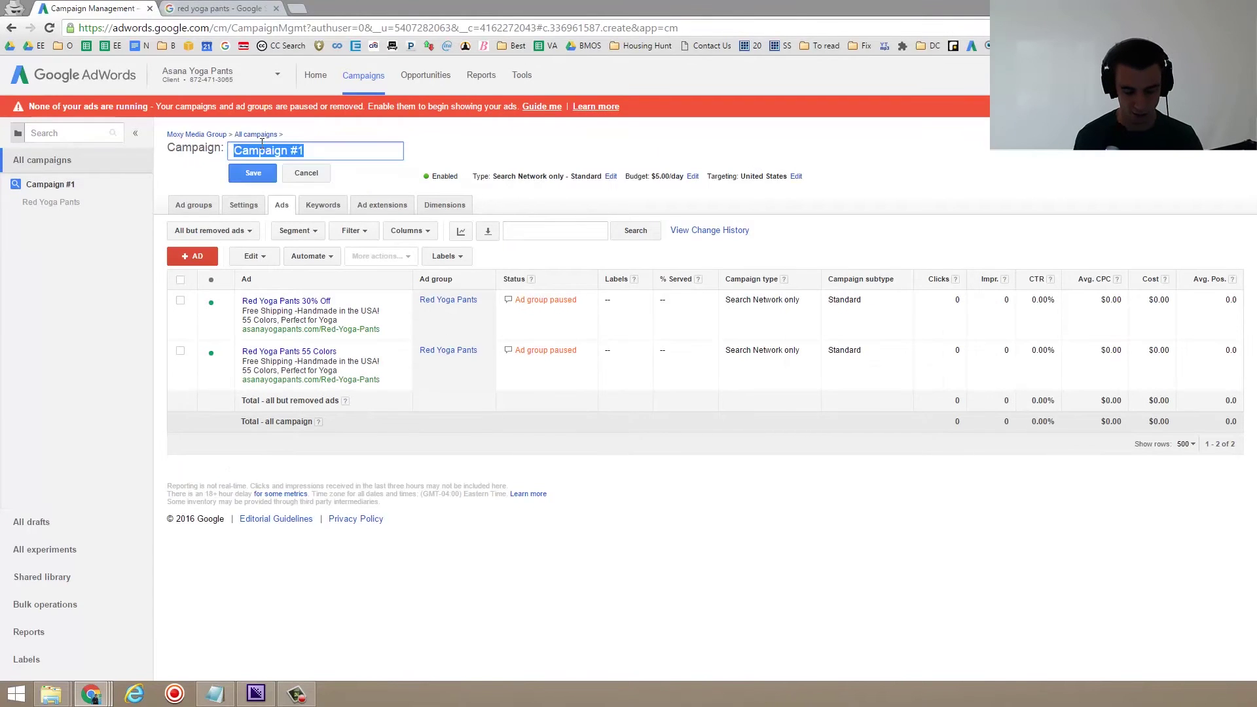
text(Yoga Pan)
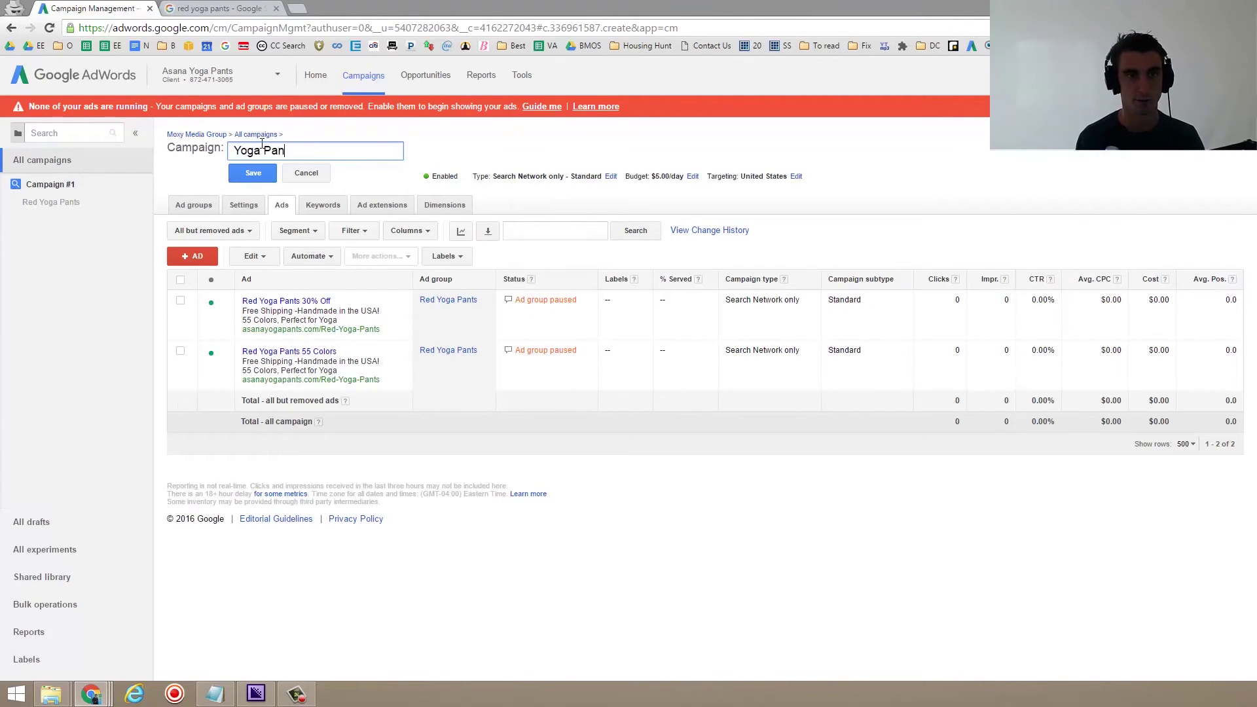
text(ts Colors)
key(Return)
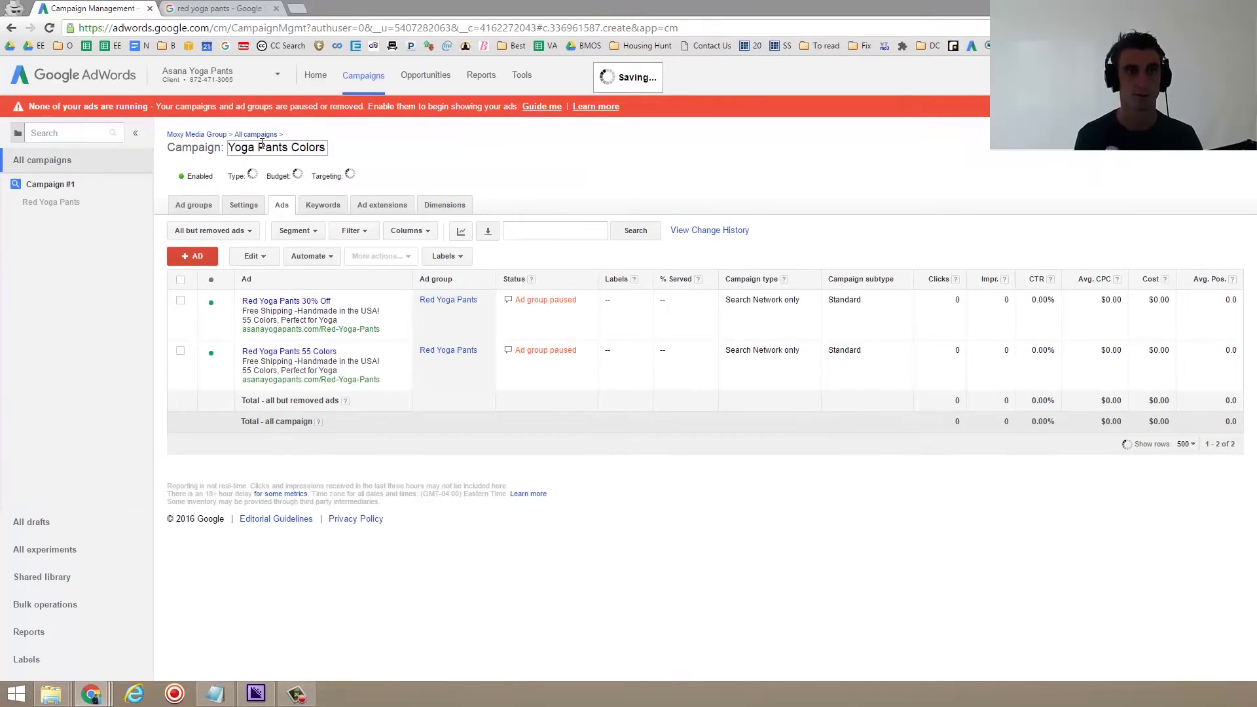
click(97, 204)
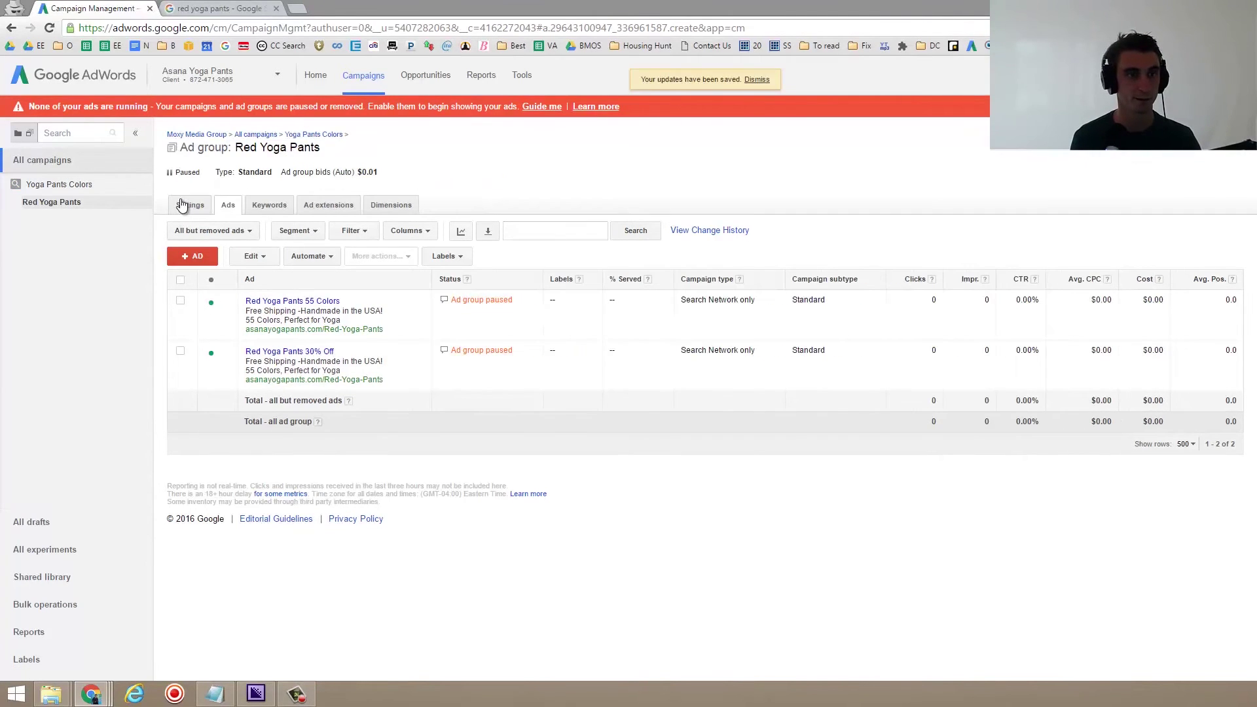
- Copy the Red Yoga Pants ad group and paste it into the campaign as paused Red Yoga Pants #2
click(72, 183)
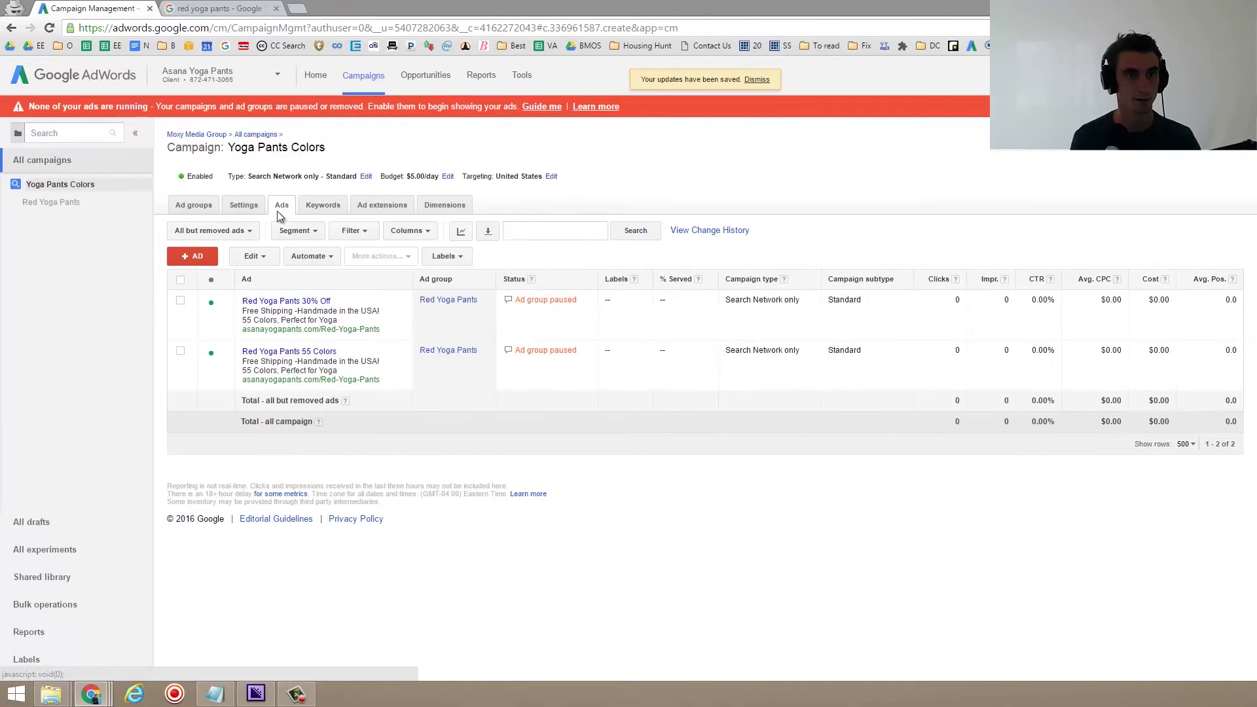
click(203, 208)
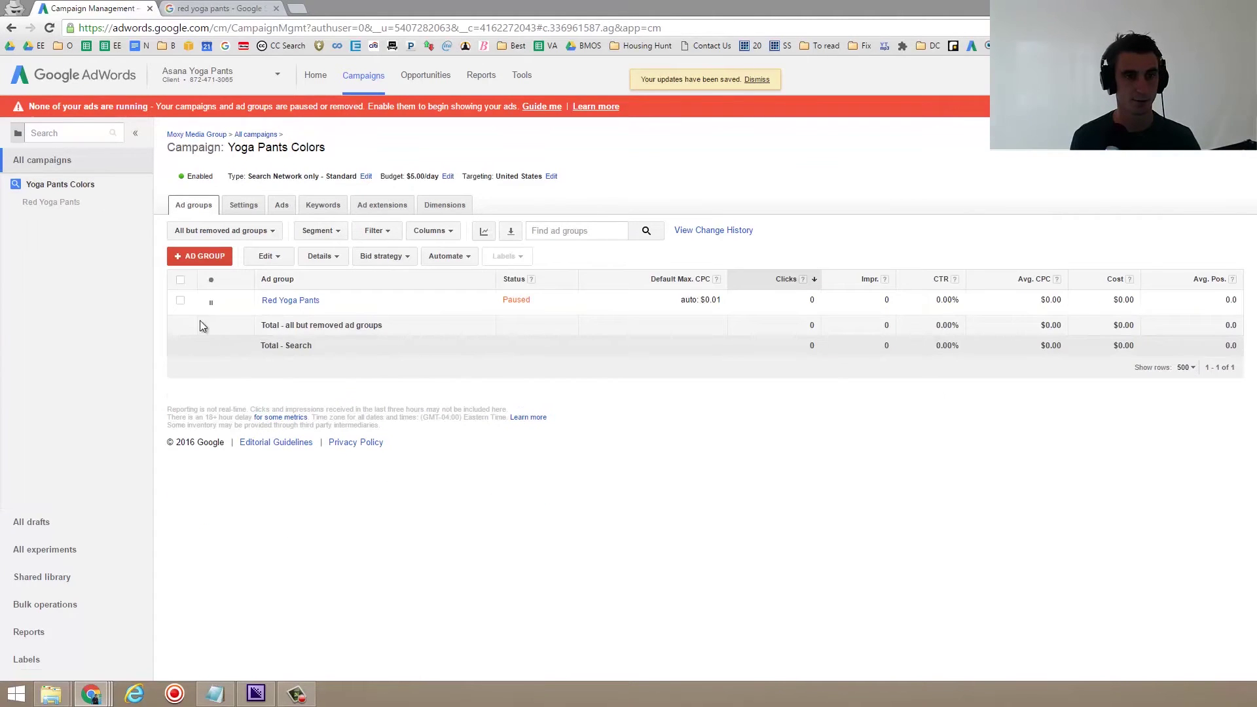
click(181, 299)
click(268, 256)
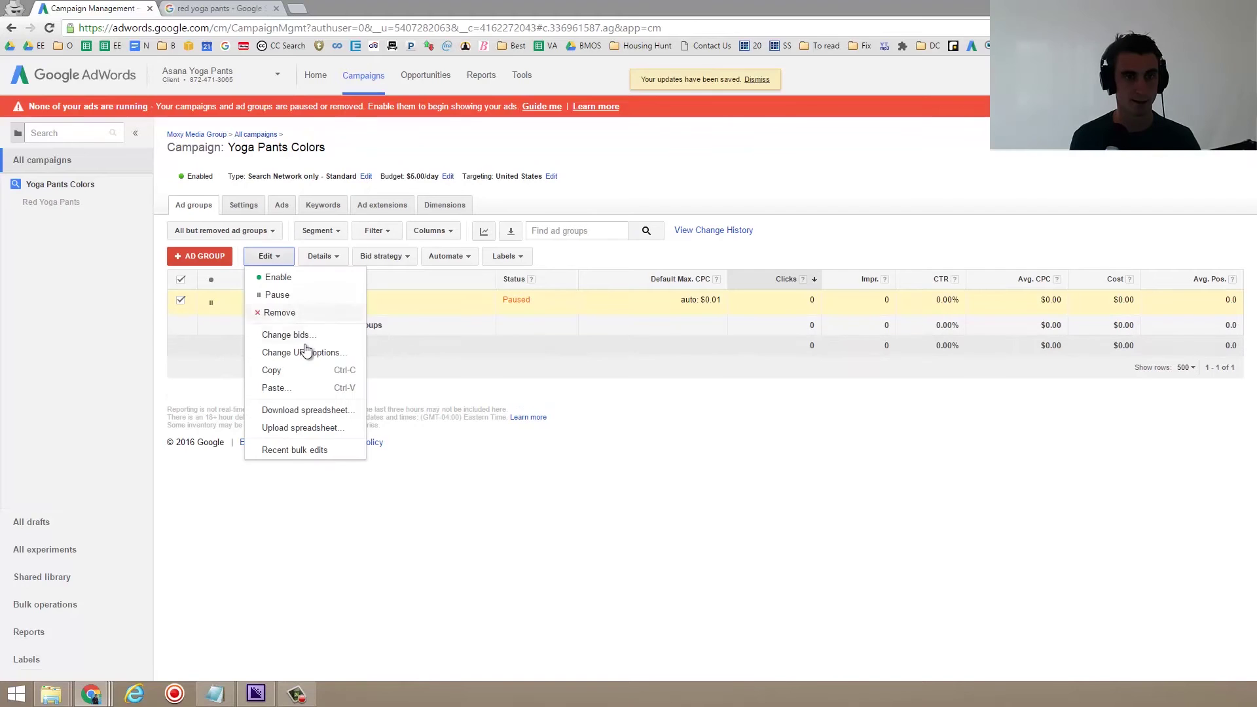
click(299, 370)
click(278, 257)
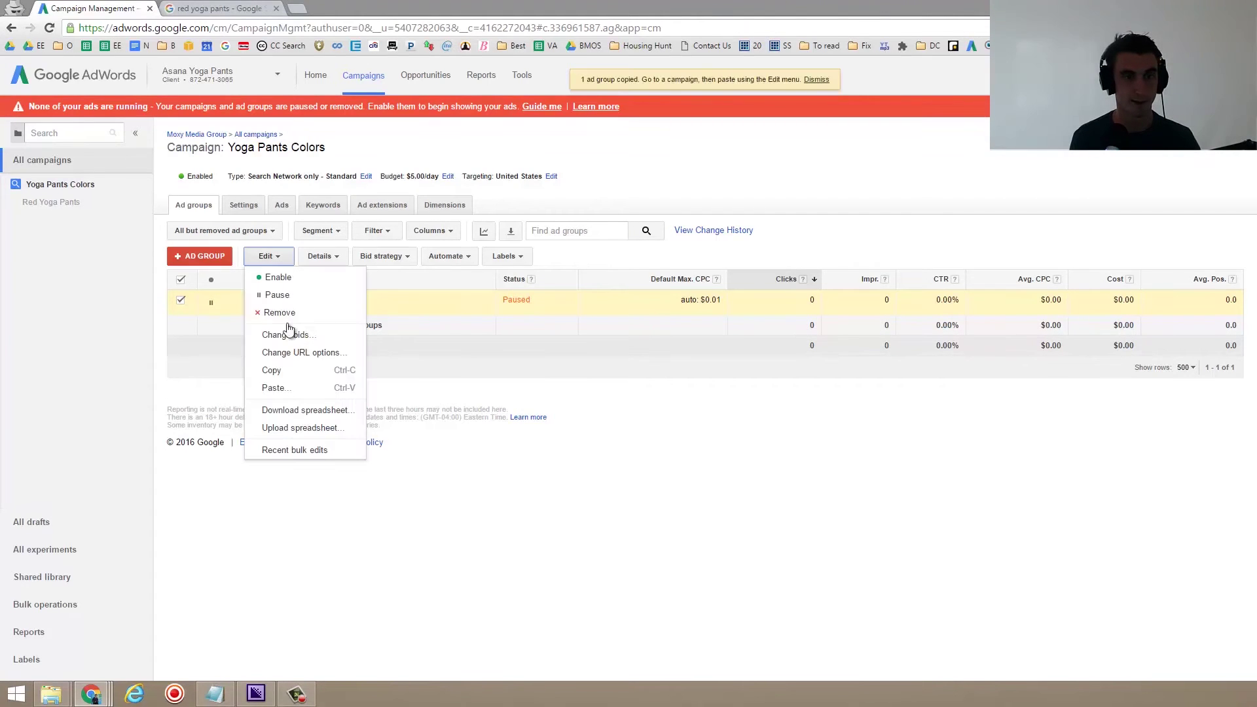
click(299, 389)
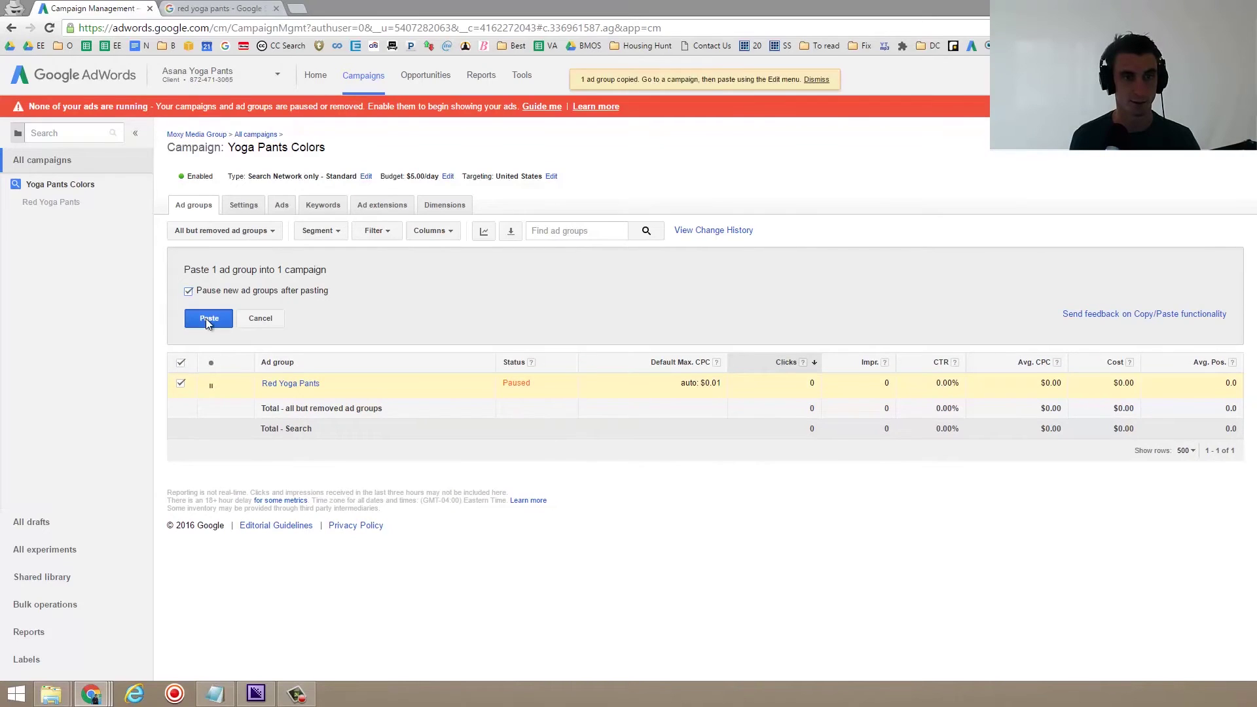
click(206, 318)
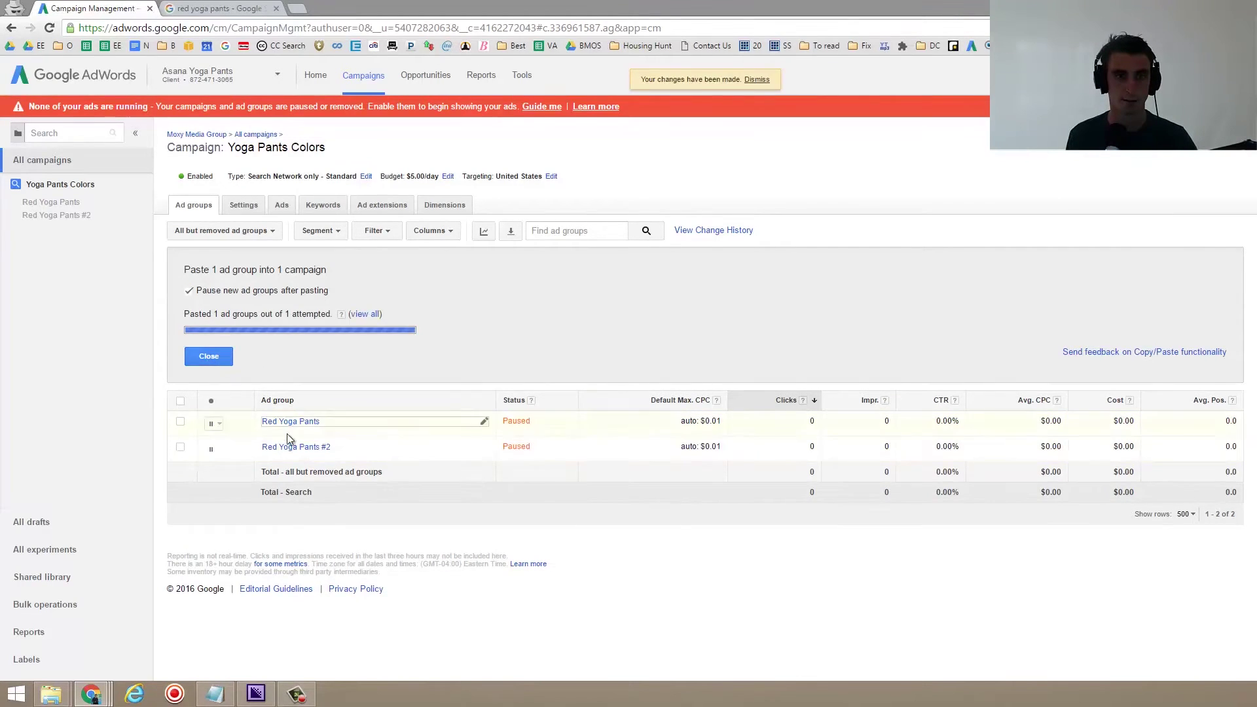
- Rename Red Yoga Pants #2 to 'Green Yoga Pants' and save it
click(483, 447)
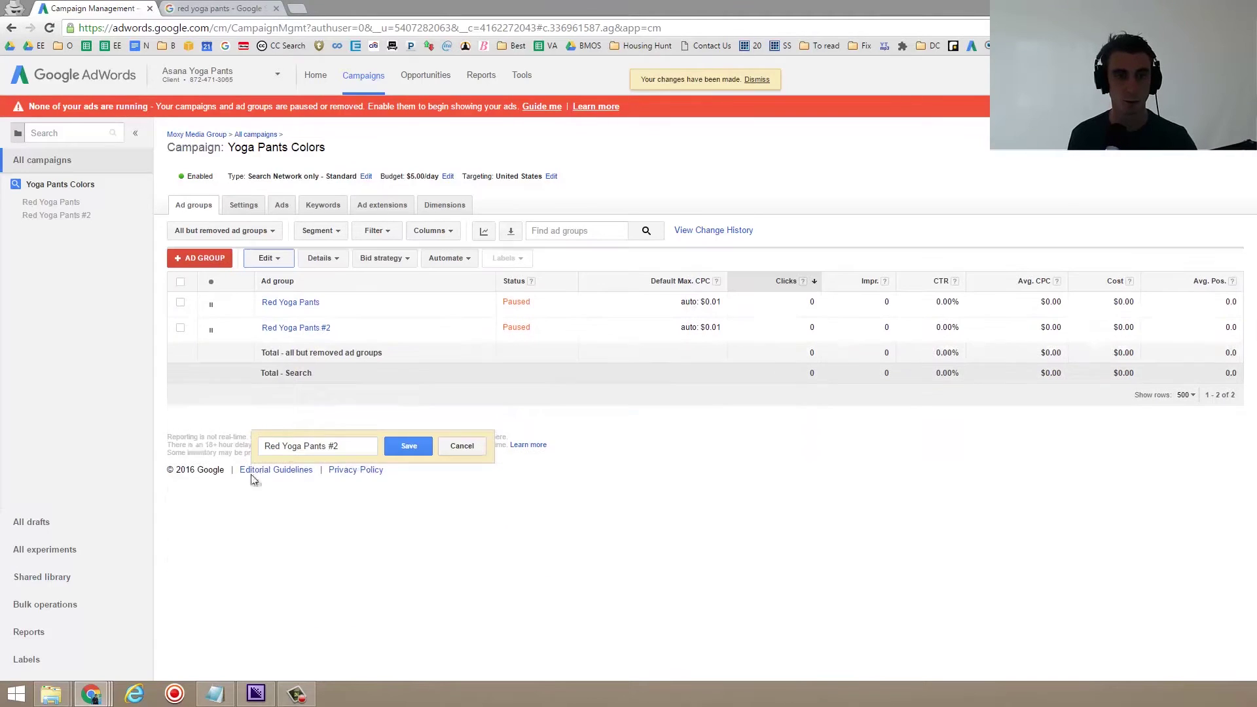
double_click(262, 446)
text(Gree)
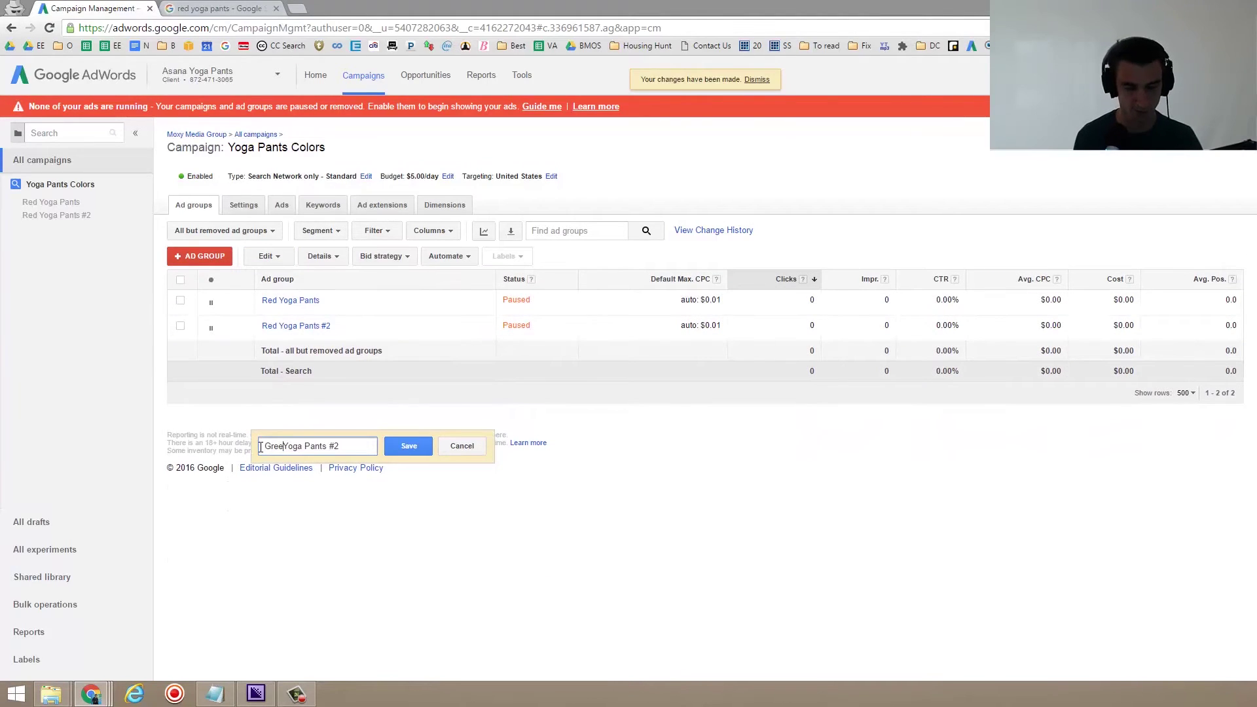
text(n)
click(335, 447)
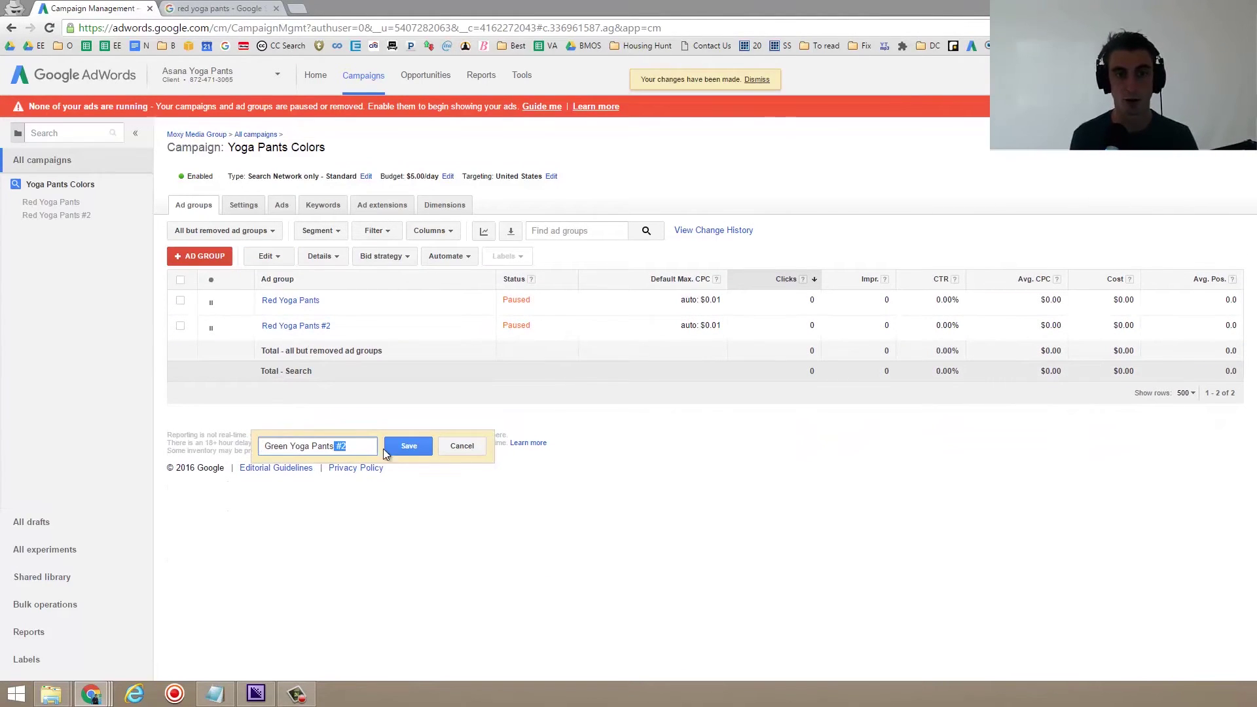
key(Delete)
key(Delete)
key(Delete)
click(393, 449)
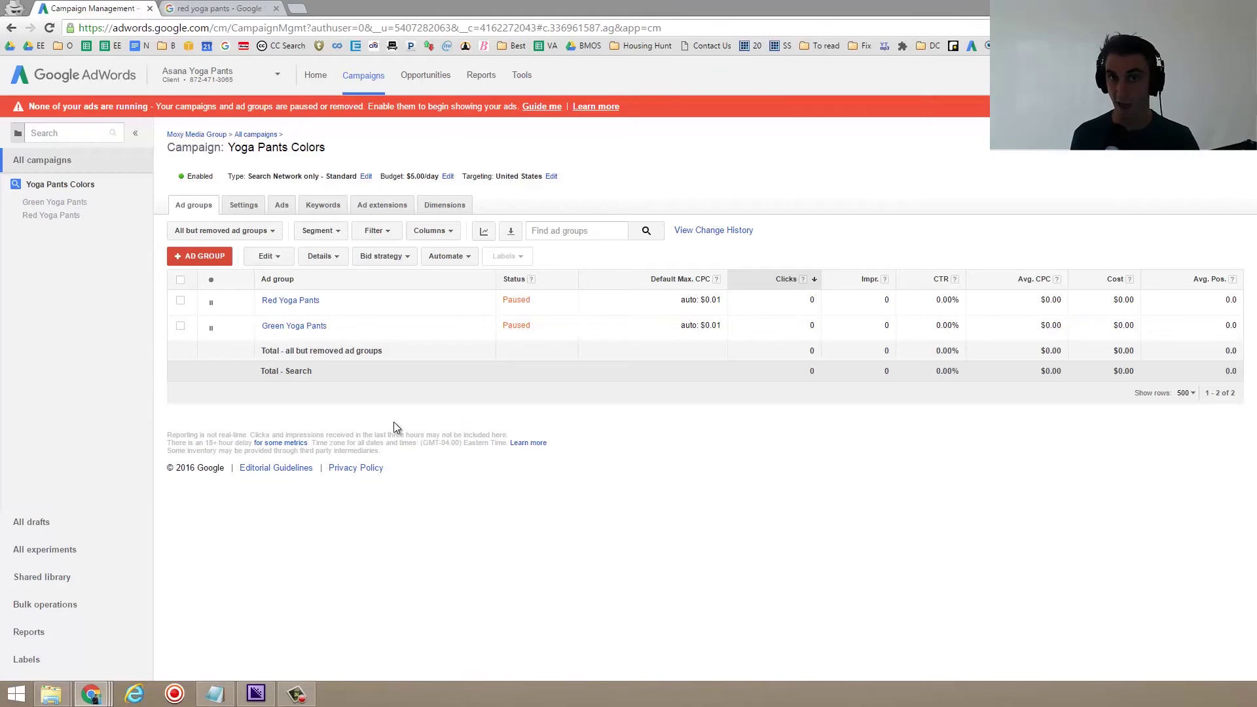
- Open the Green Yoga Pants ad group and inspect its red yoga pants keyword
click(310, 332)
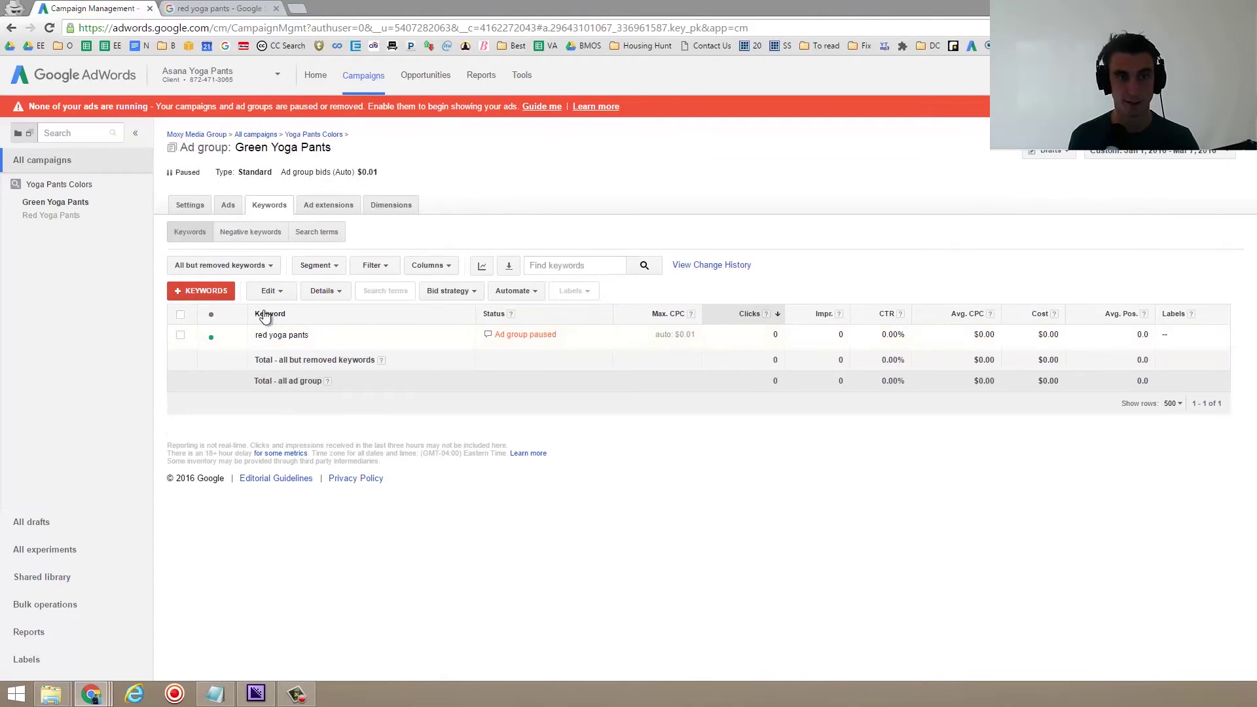
click(268, 334)
click(352, 401)
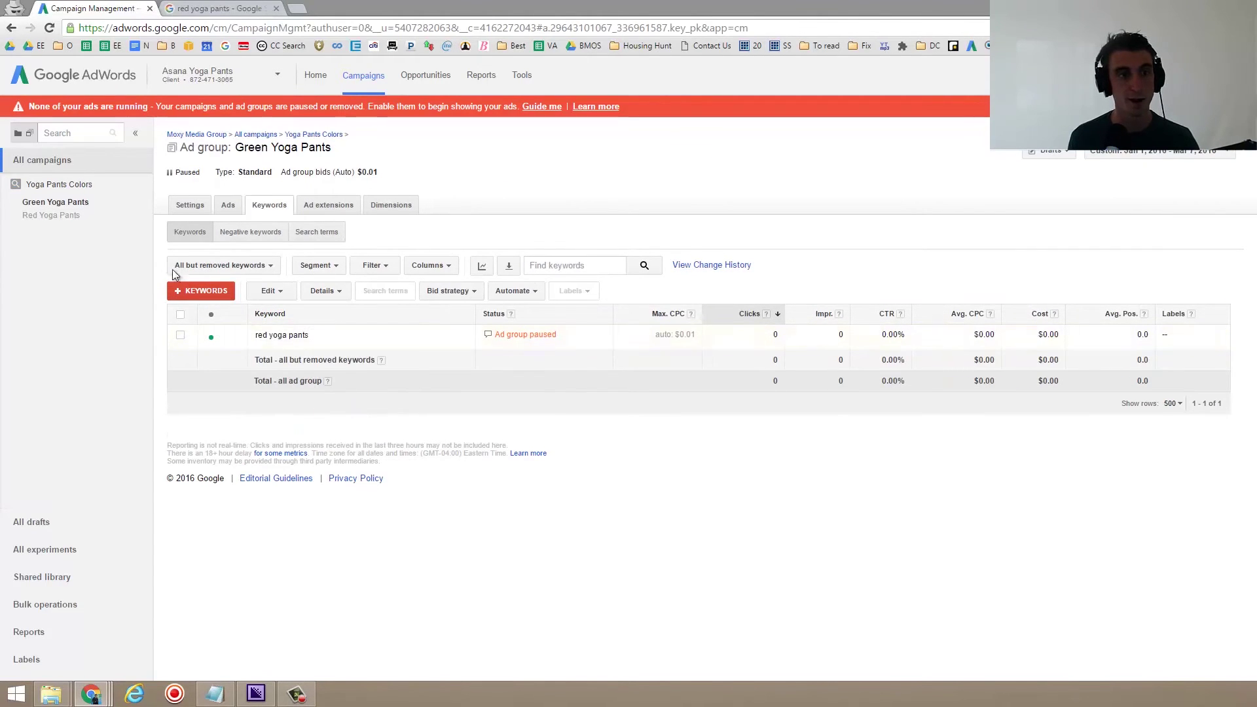
- Change the Red Yoga Pants keyword to broad match modifier '+red +yoga +pants' and save it
click(91, 217)
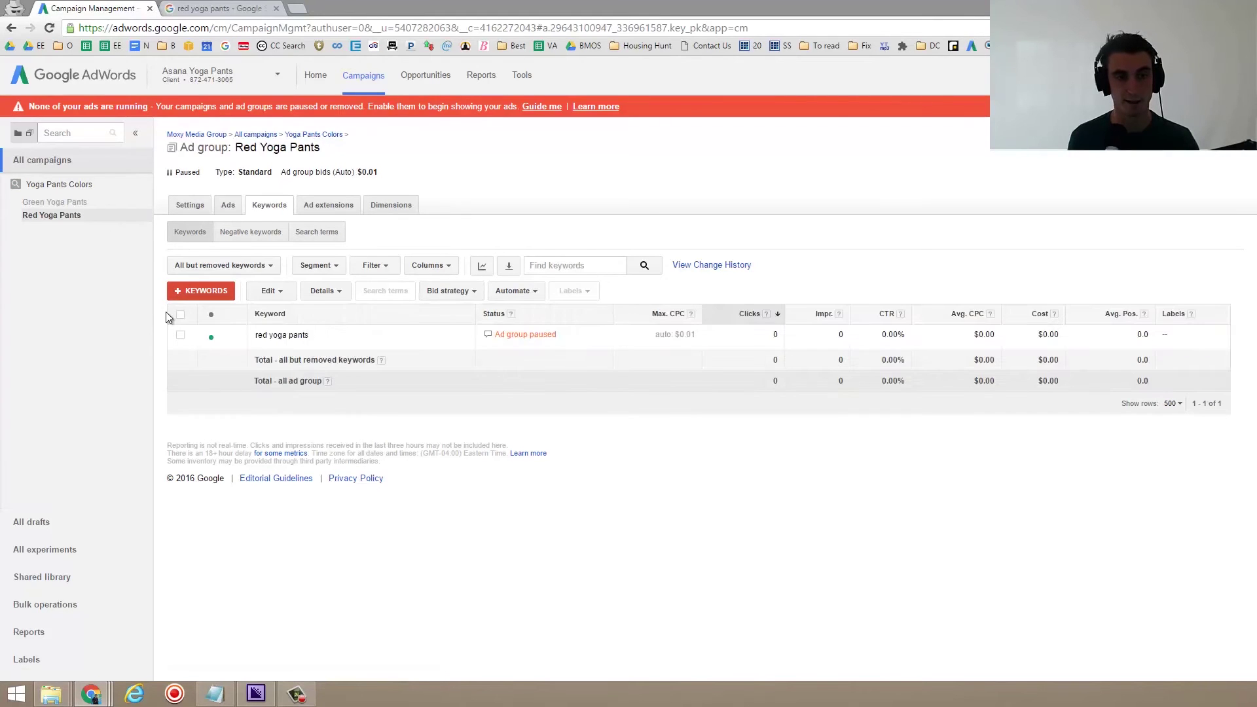
click(290, 340)
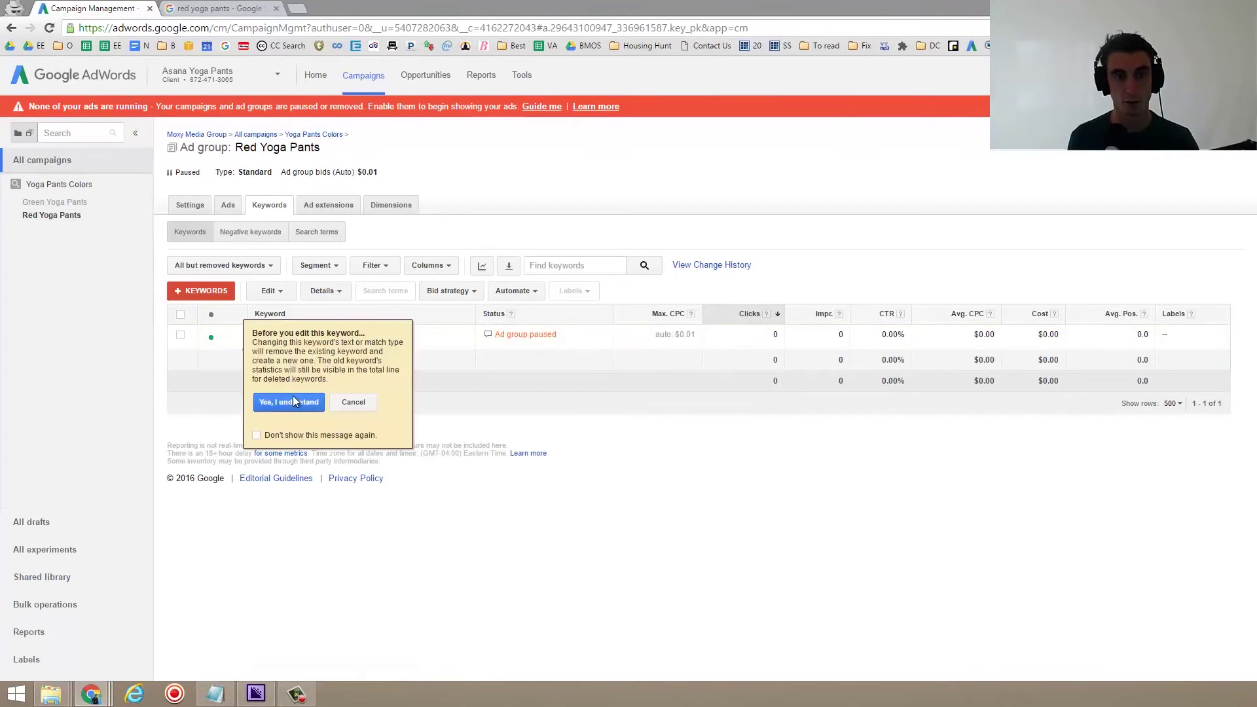
click(294, 401)
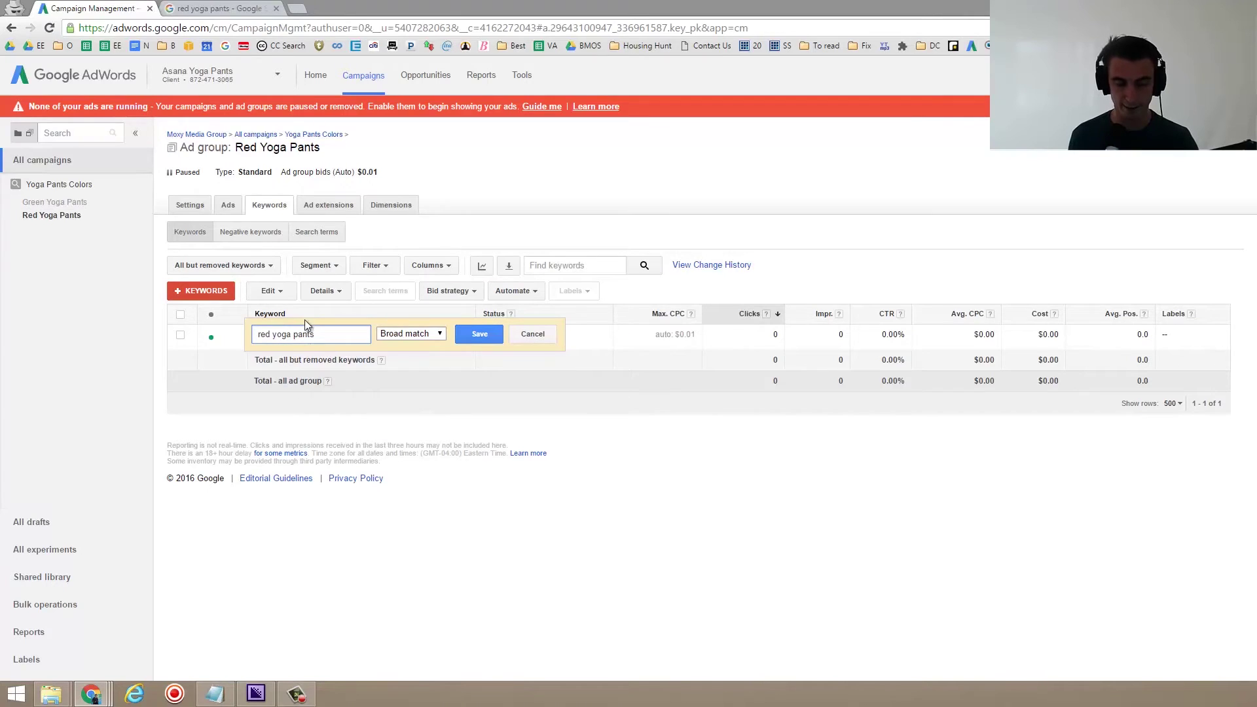
click(259, 335)
text(+)
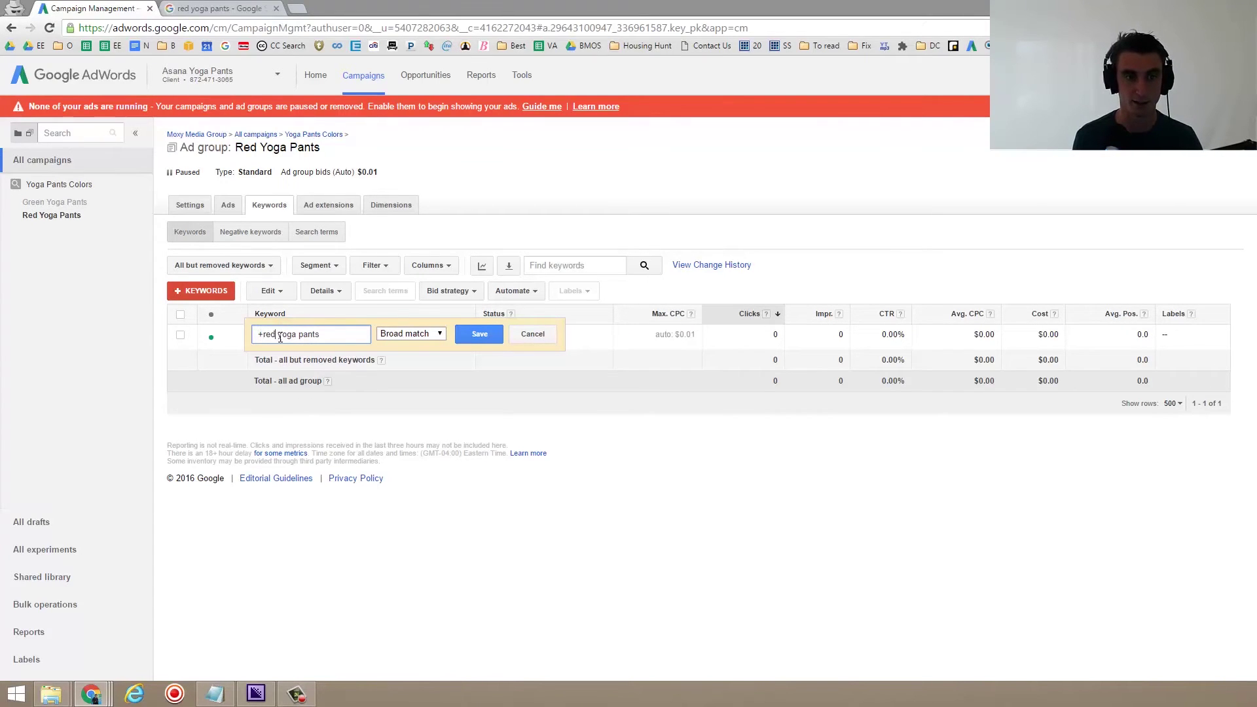
click(278, 335)
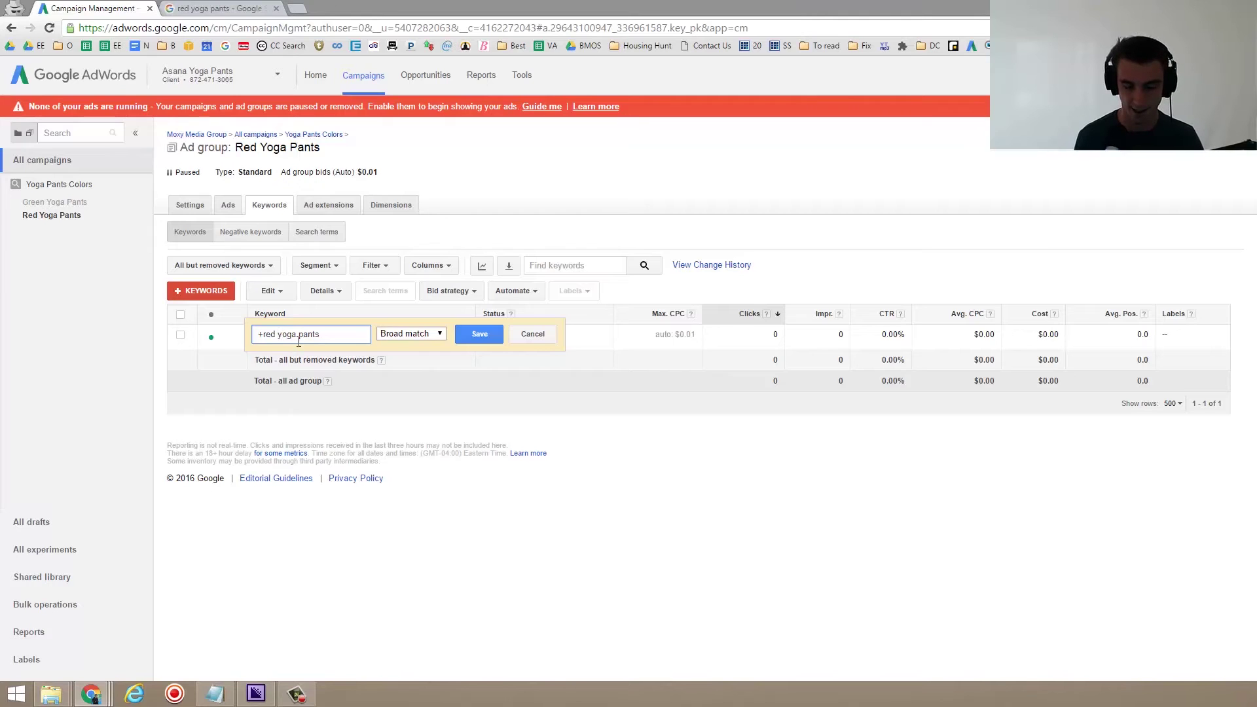
text(+red )
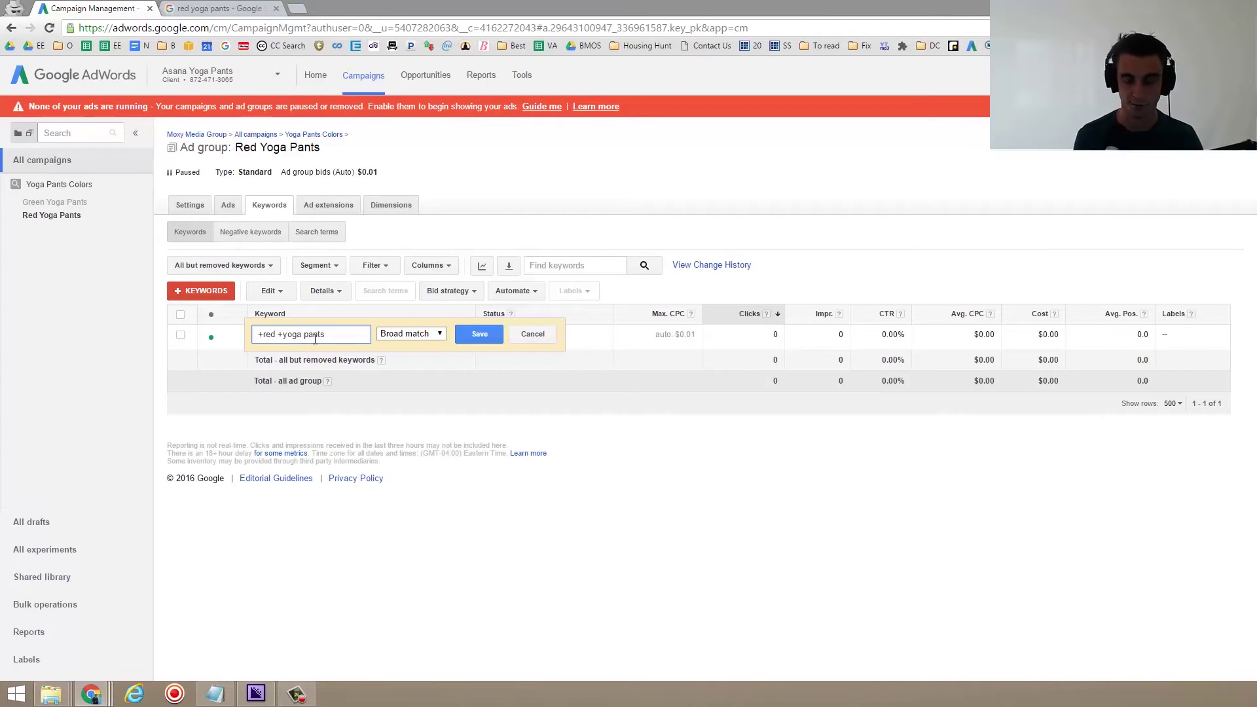
text(+)
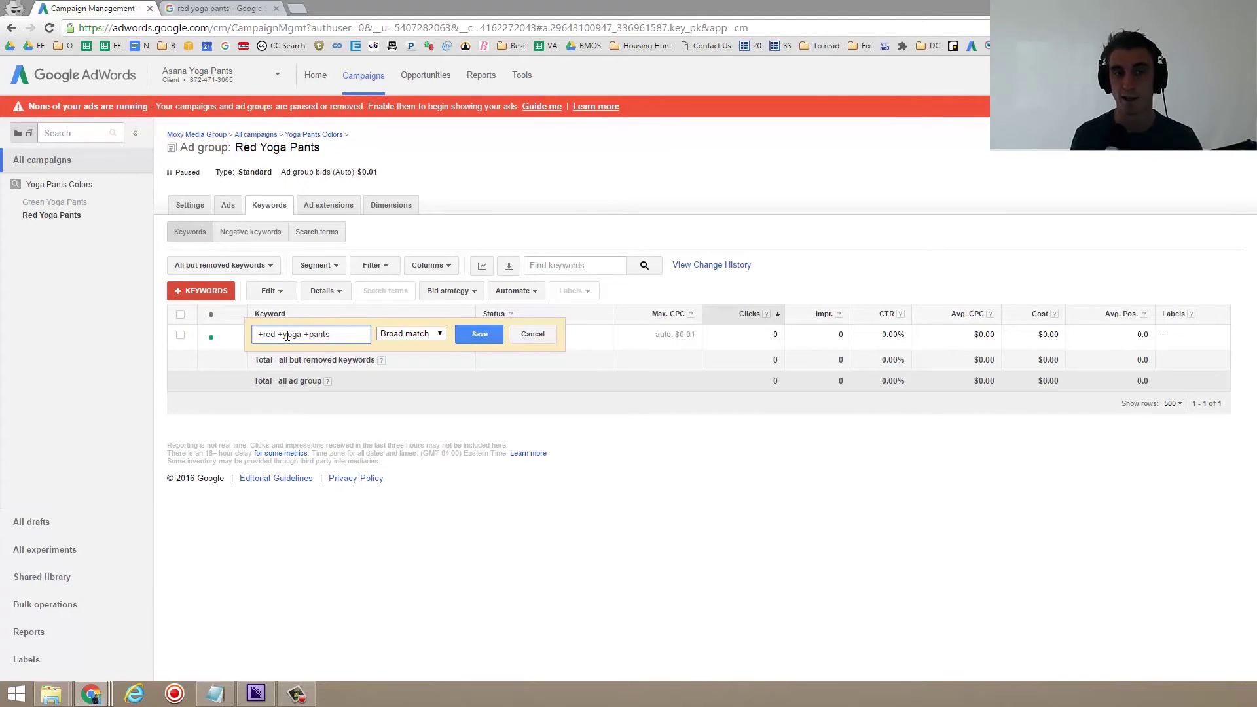
click(481, 336)
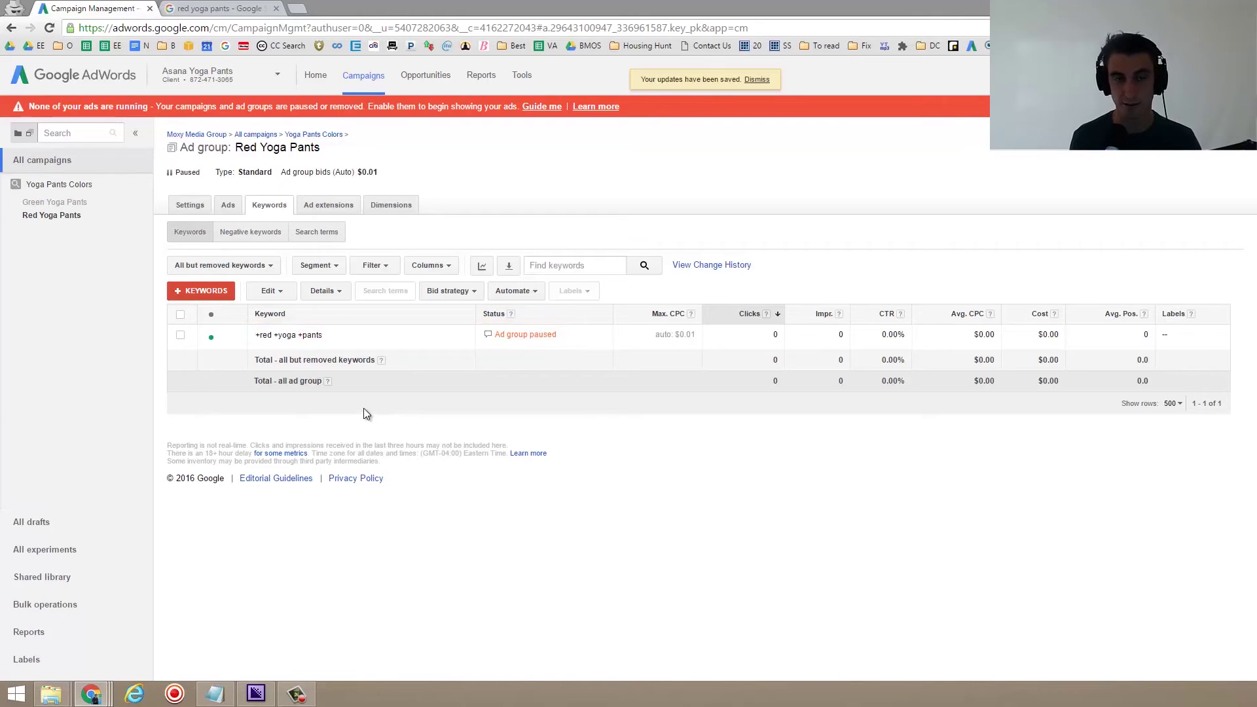
- Start a new keyword in Red Yoga Pants with the phrase match "Red Yoga Pants"
click(322, 334)
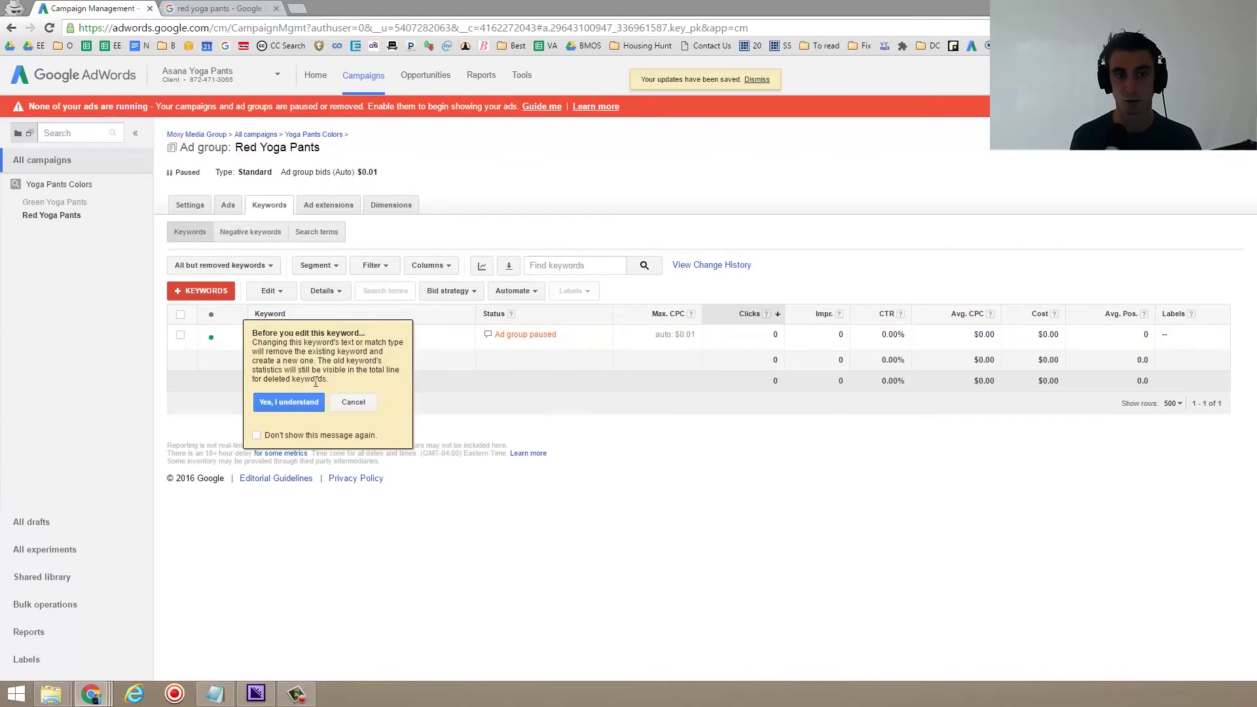
click(345, 402)
click(207, 289)
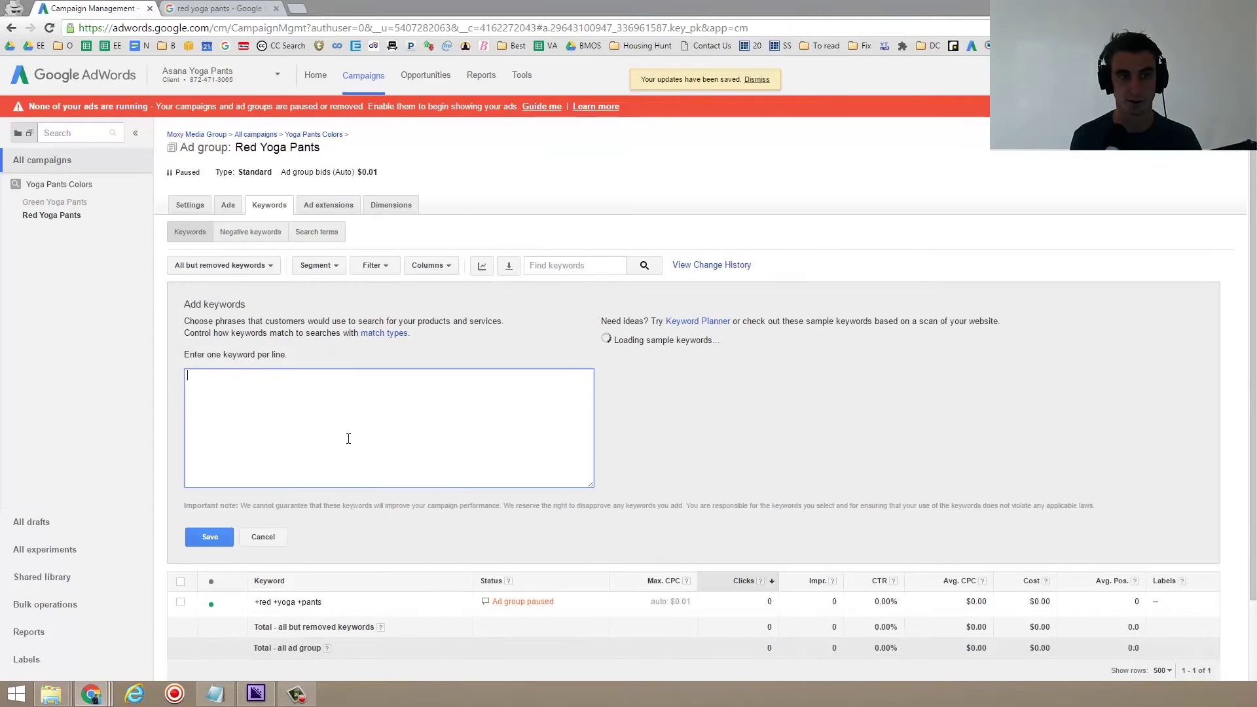
text("Re)
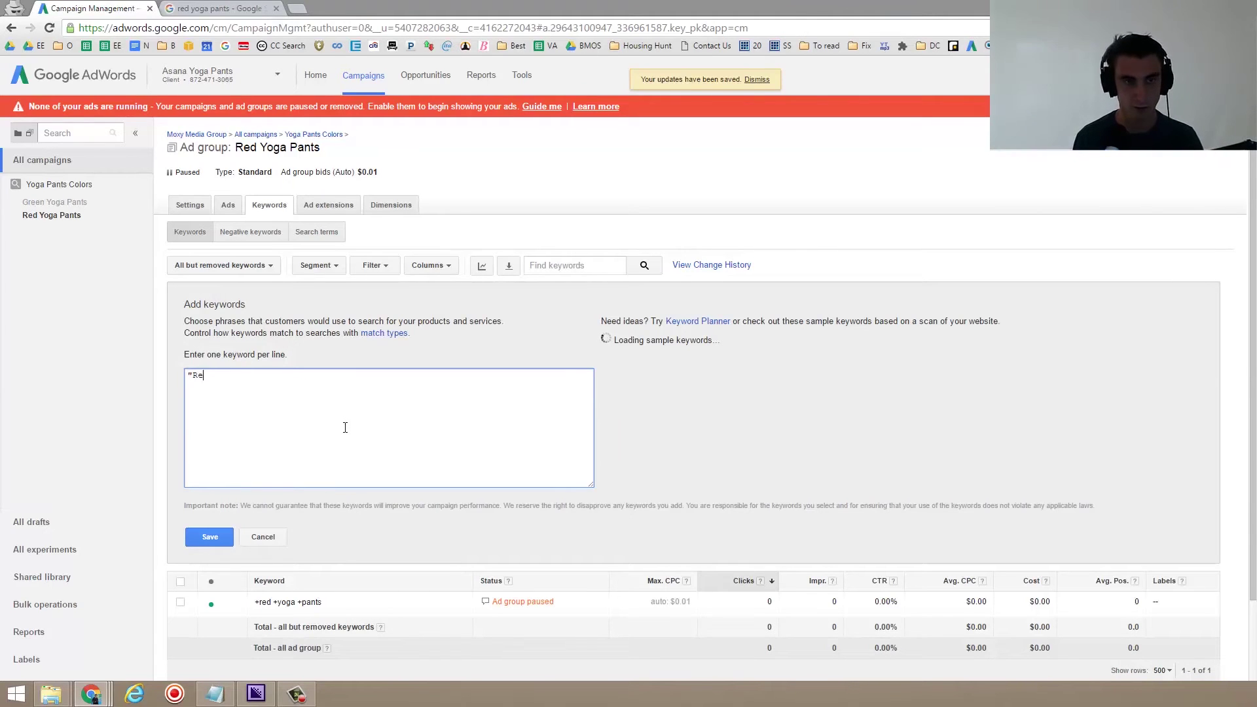
text(d Yoga Pants")
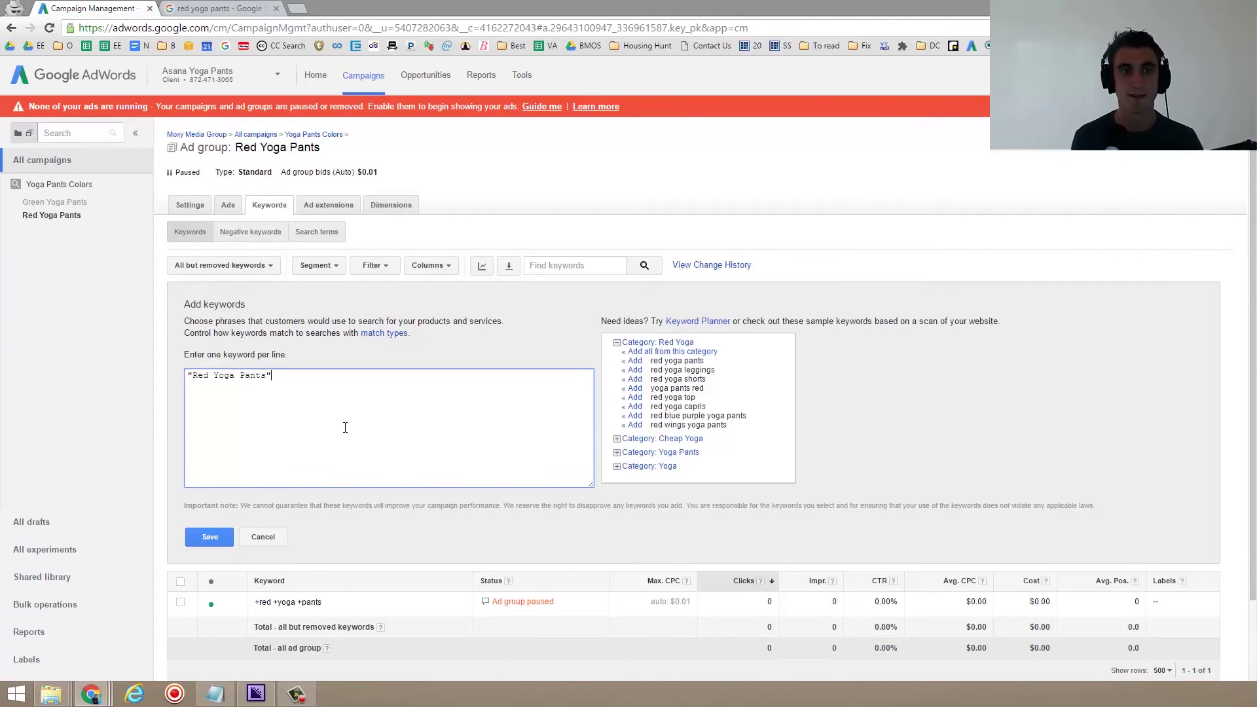
- Search Google for 'red yoga pants for women'
click(219, 7)
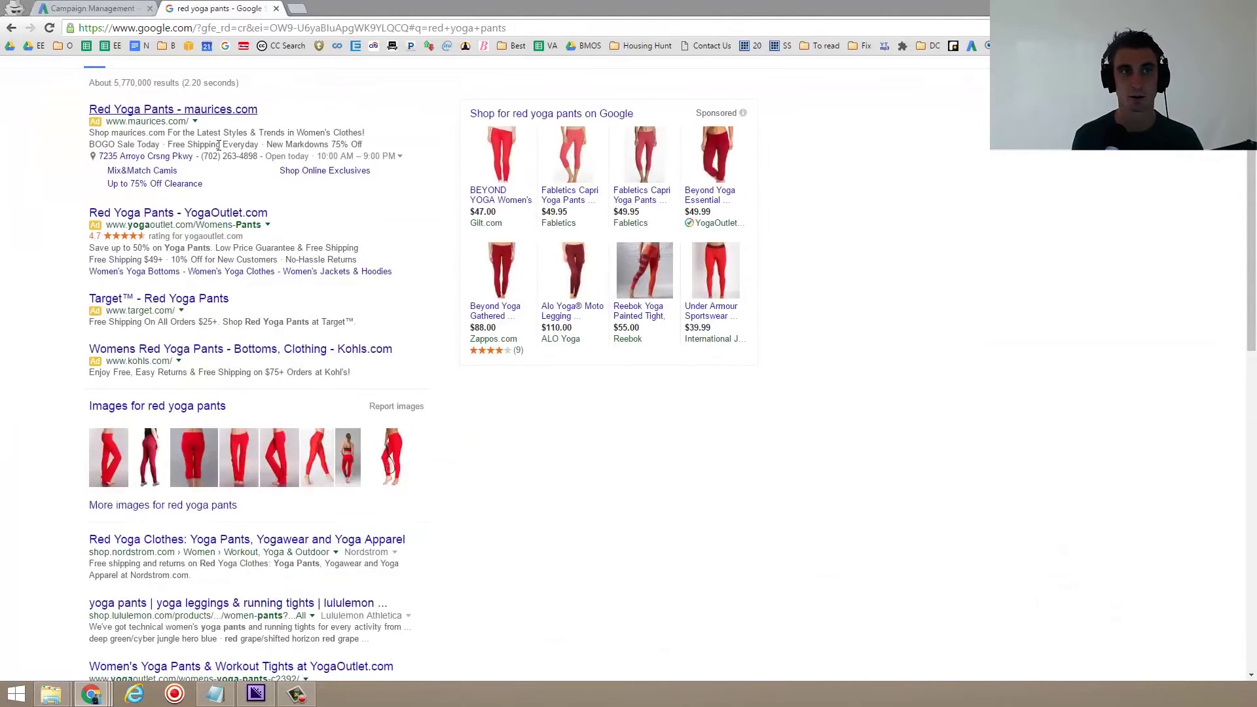
scroll(188, 131, up, 1)
text(for women)
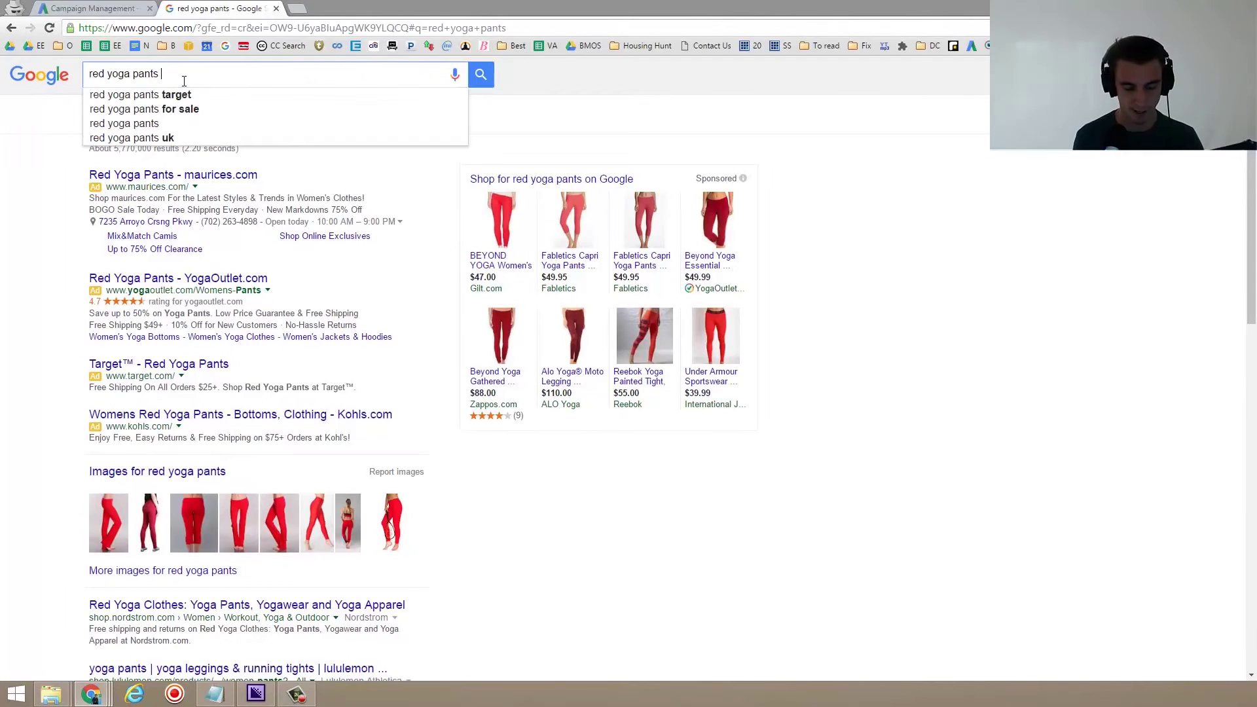
key(Return)
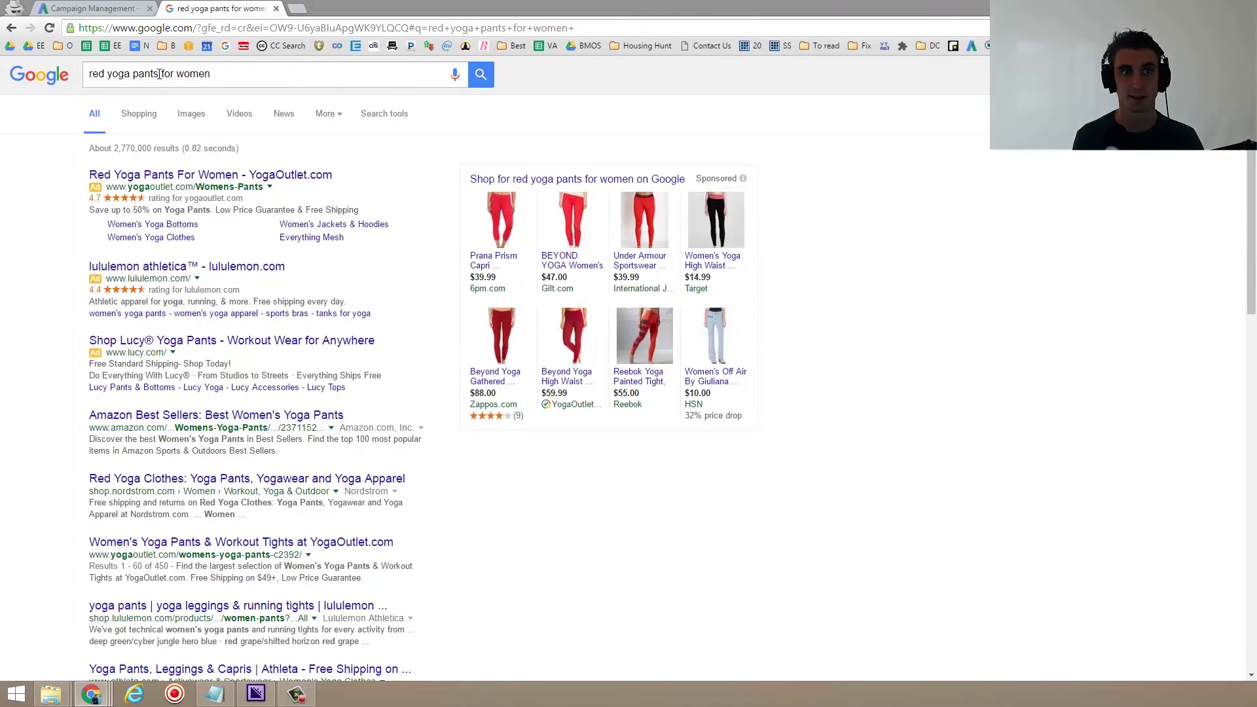
- Reorder the query to 'red yoga for women pants', search it, and review its suggestions
click(138, 76)
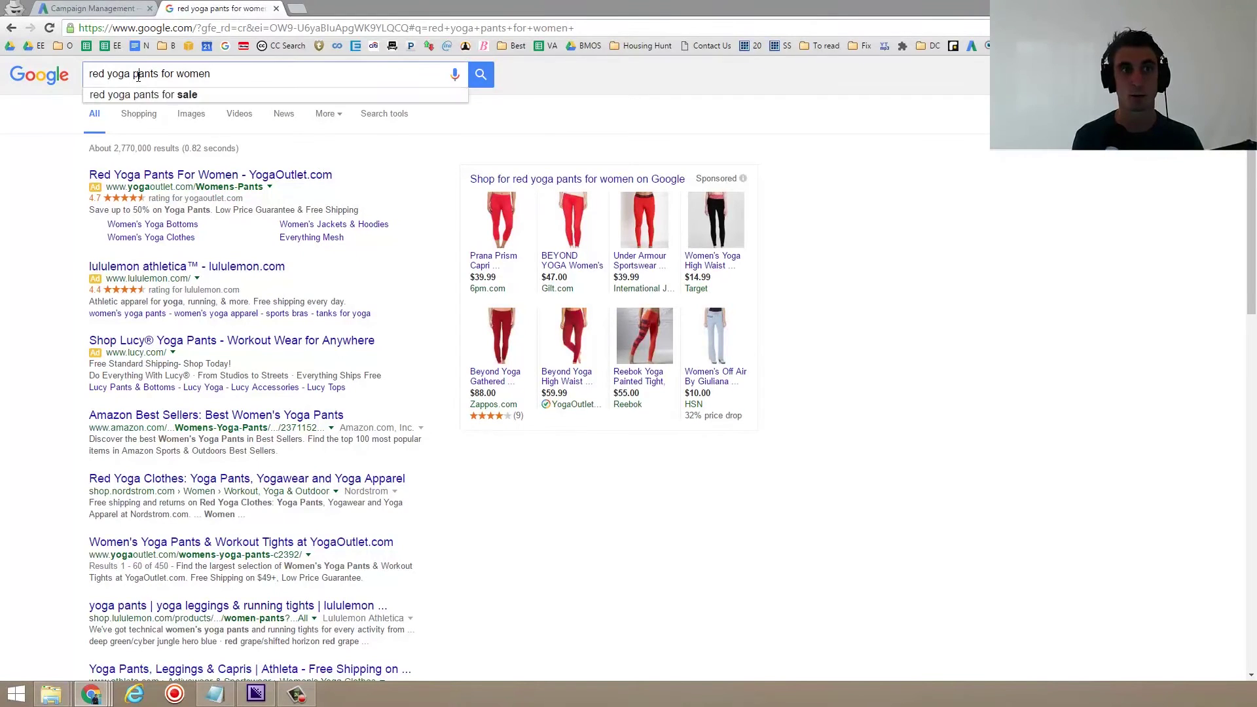
double_click(138, 77)
key(ctrl+x)
click(216, 72)
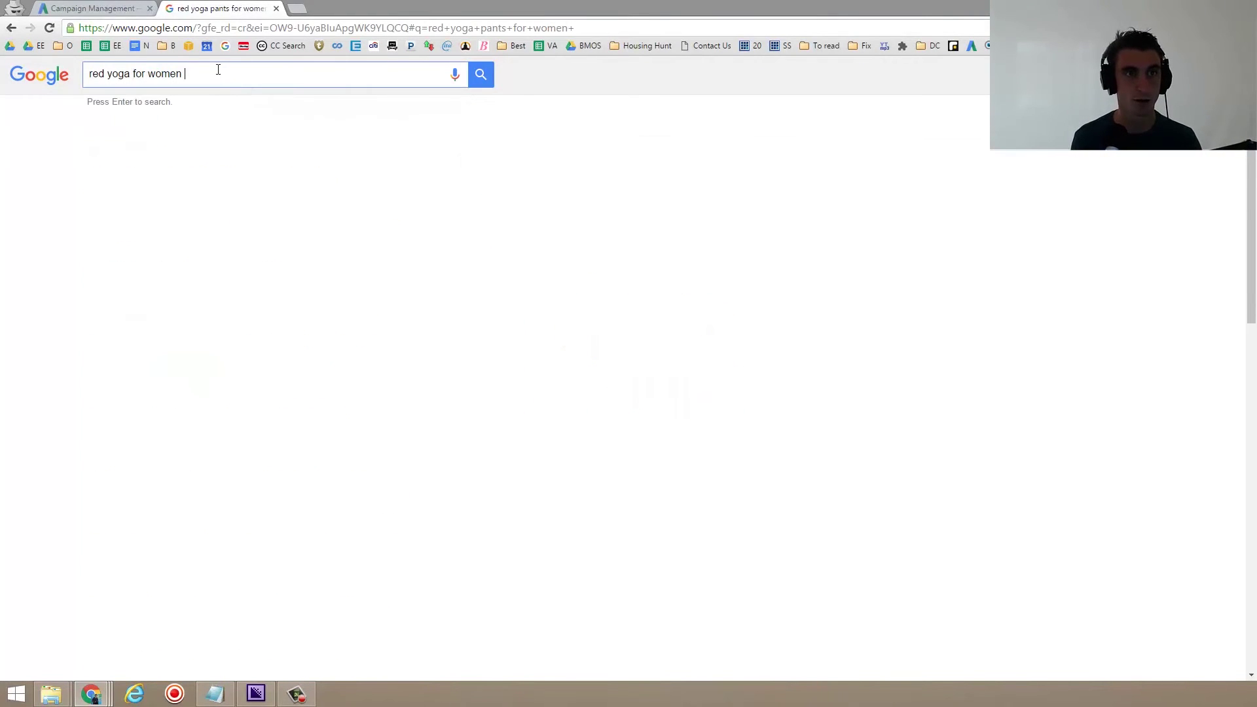
key(ctrl+v)
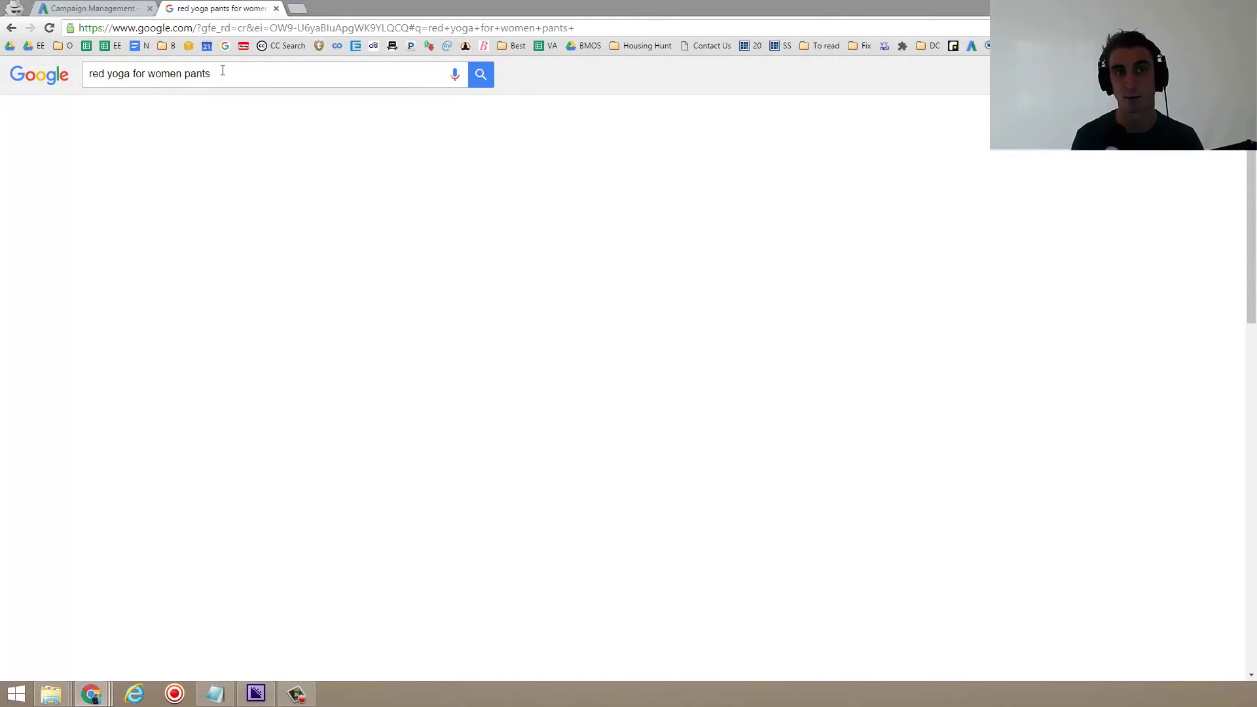
key(Return)
click(98, 8)
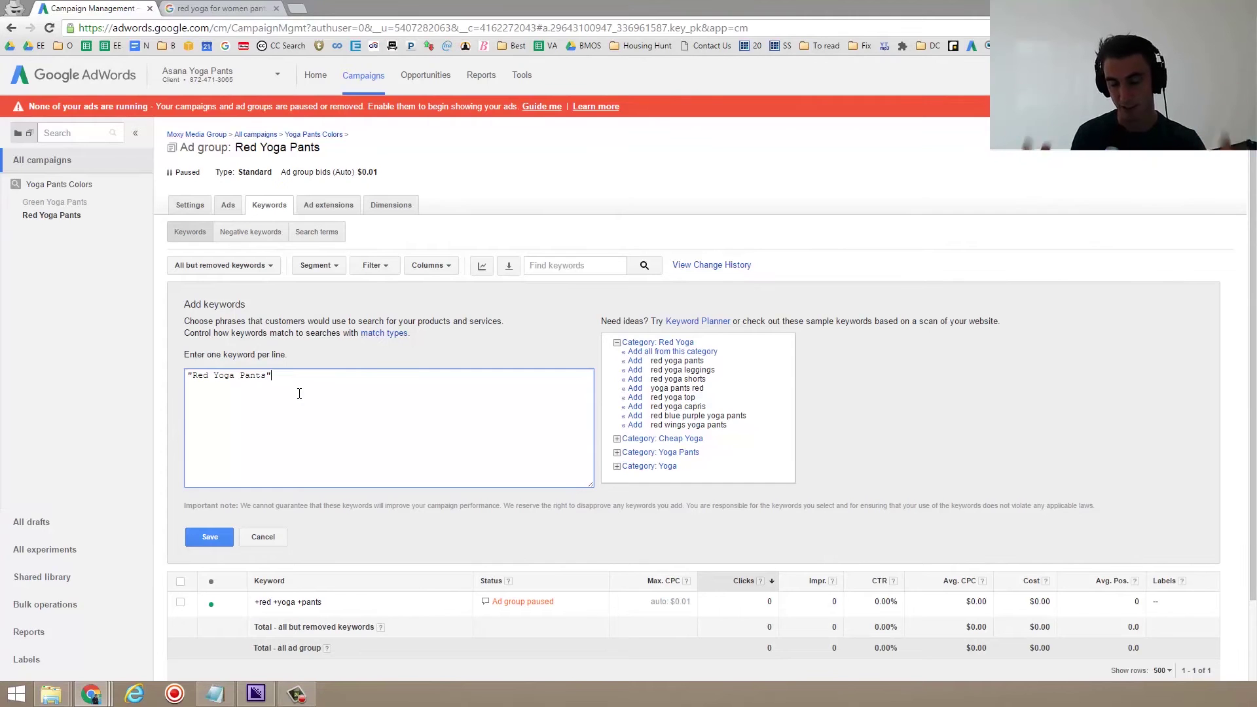
click(209, 9)
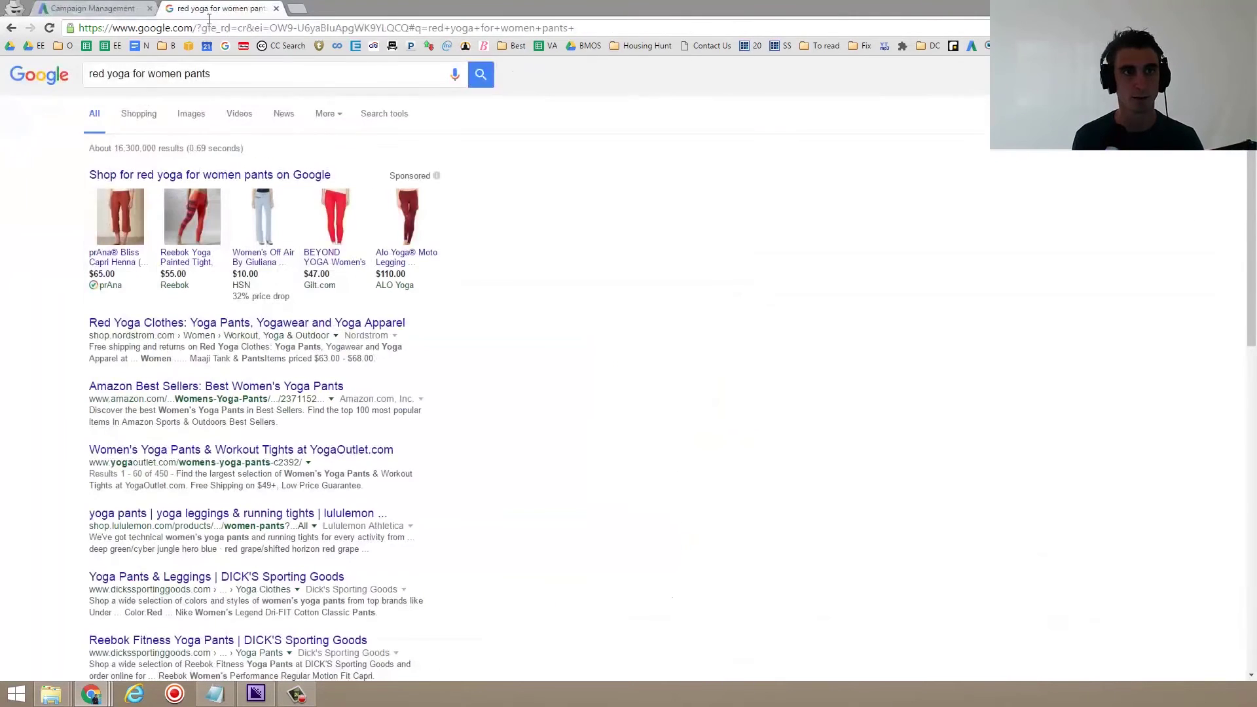
click(101, 80)
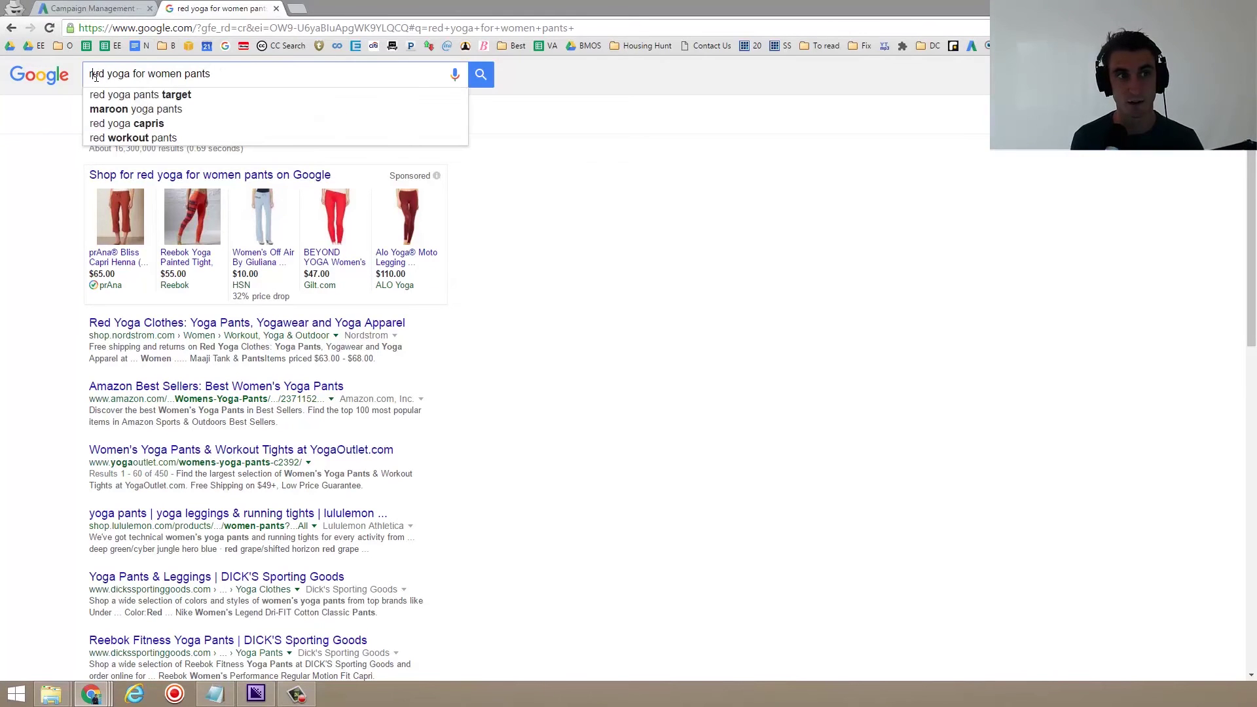
- Save the keywords "Red Yoga Pants", [red yoga pants] and +red +yoga +pants to Red Yoga Pants
click(125, 10)
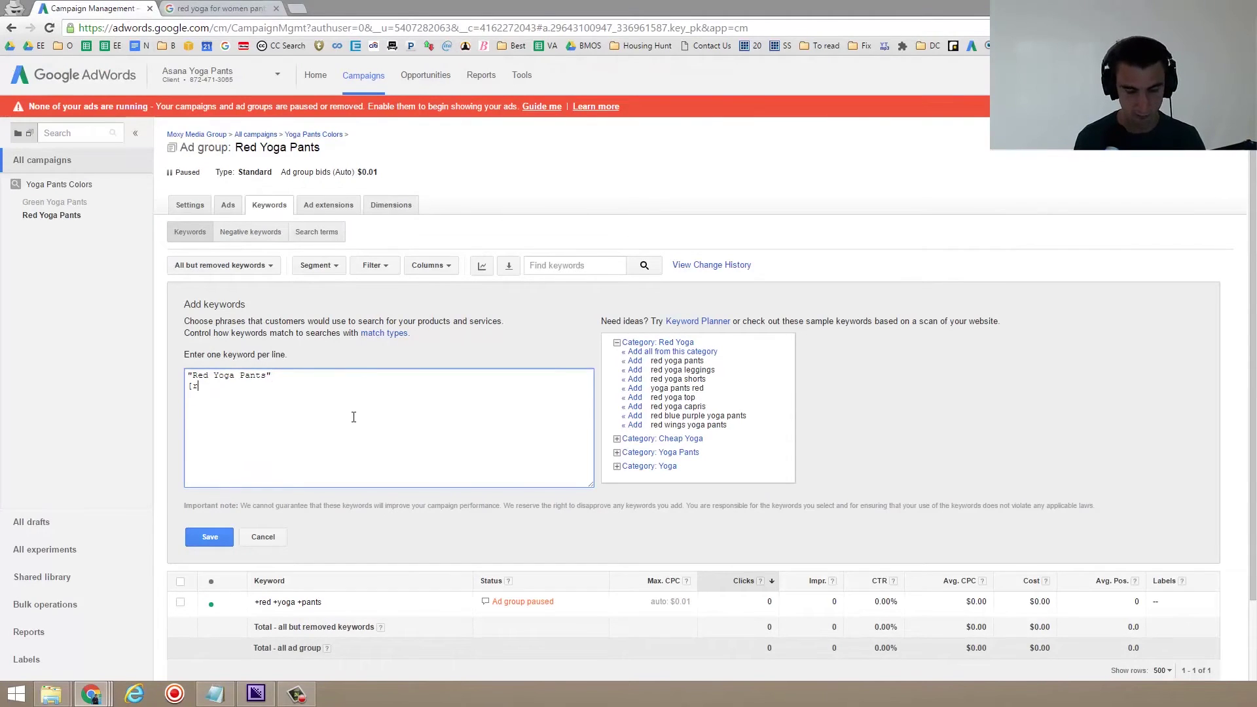
text(yoga)
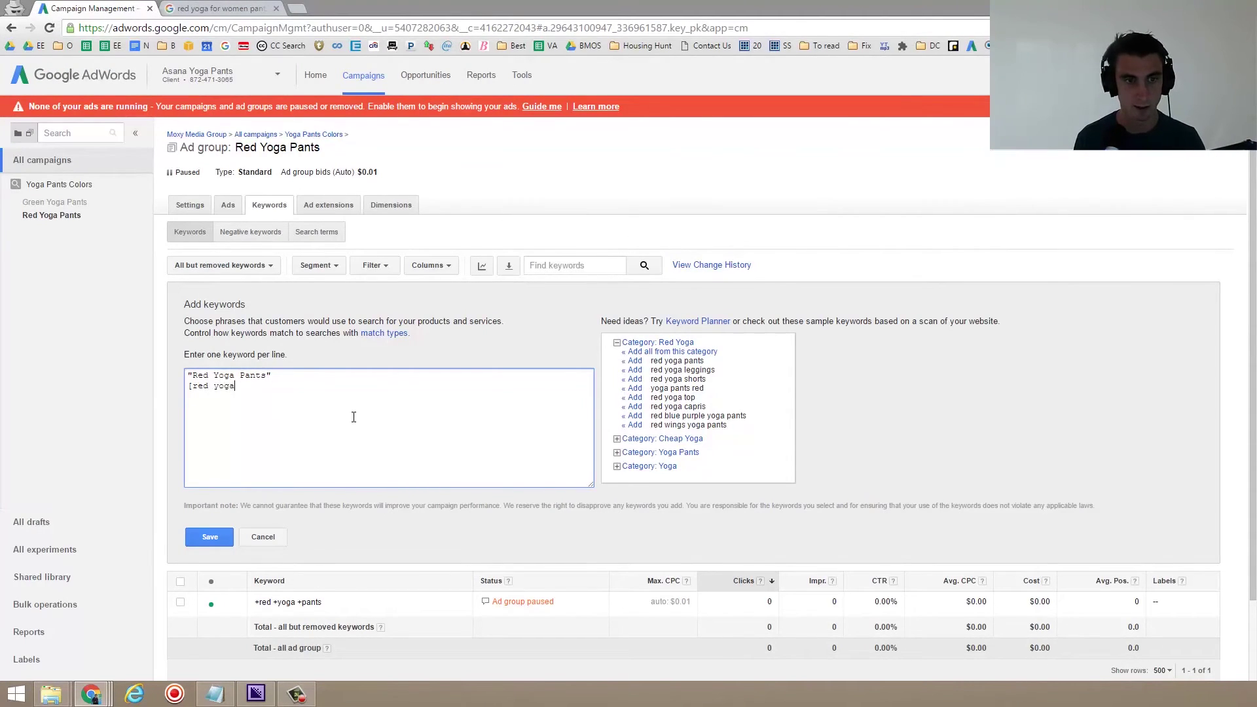
text( pants)
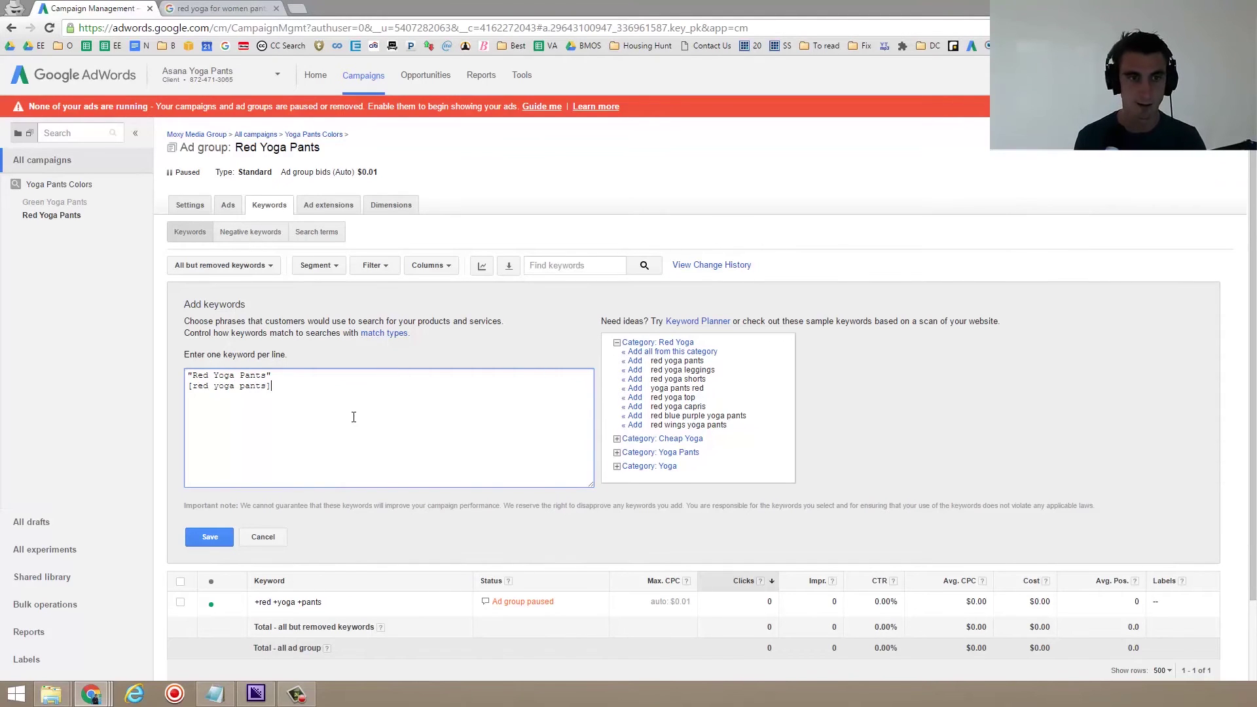
click(209, 537)
- Change the Google search query back to 'red yoga pants', then return to AdWords
click(199, 8)
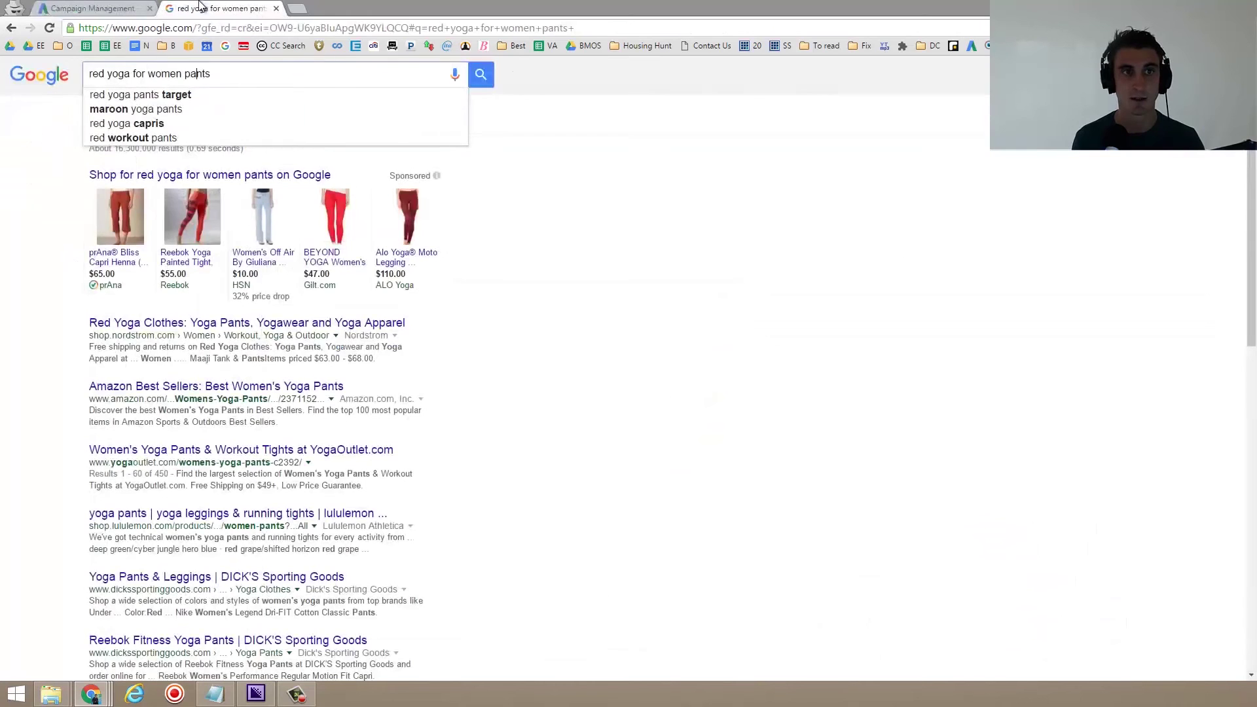
triple_click(165, 78)
text(r)
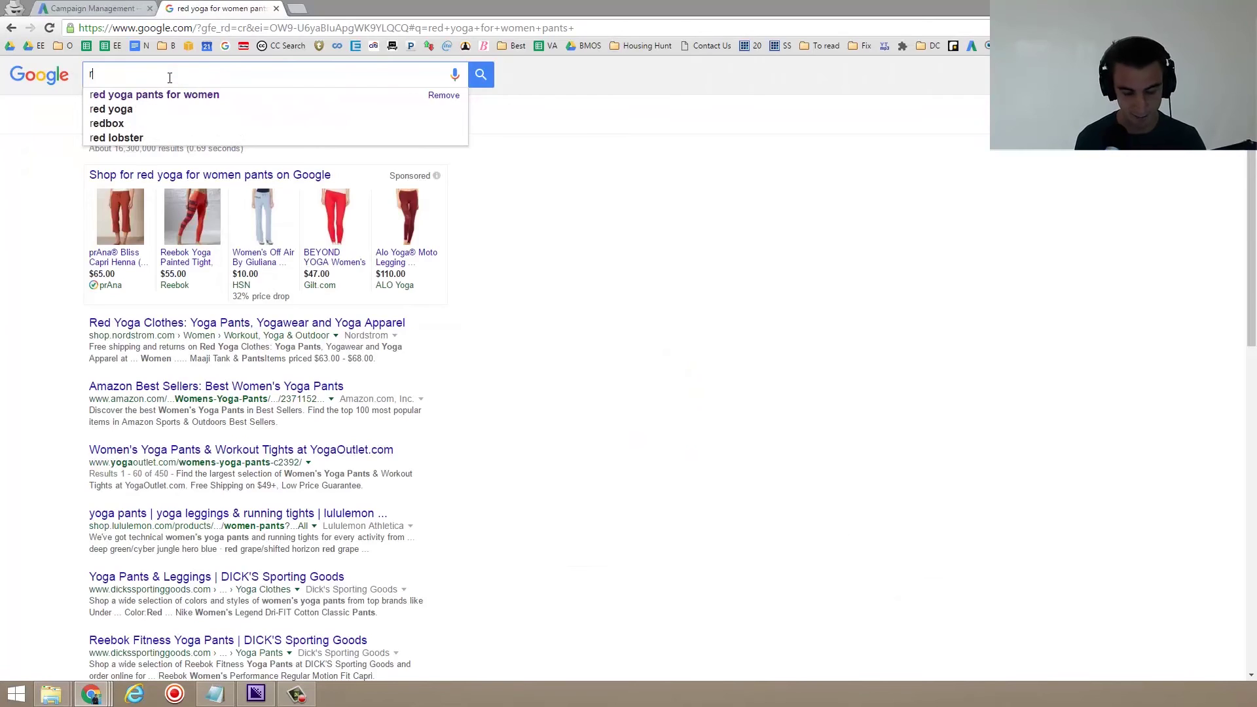
text(ed yoga pants)
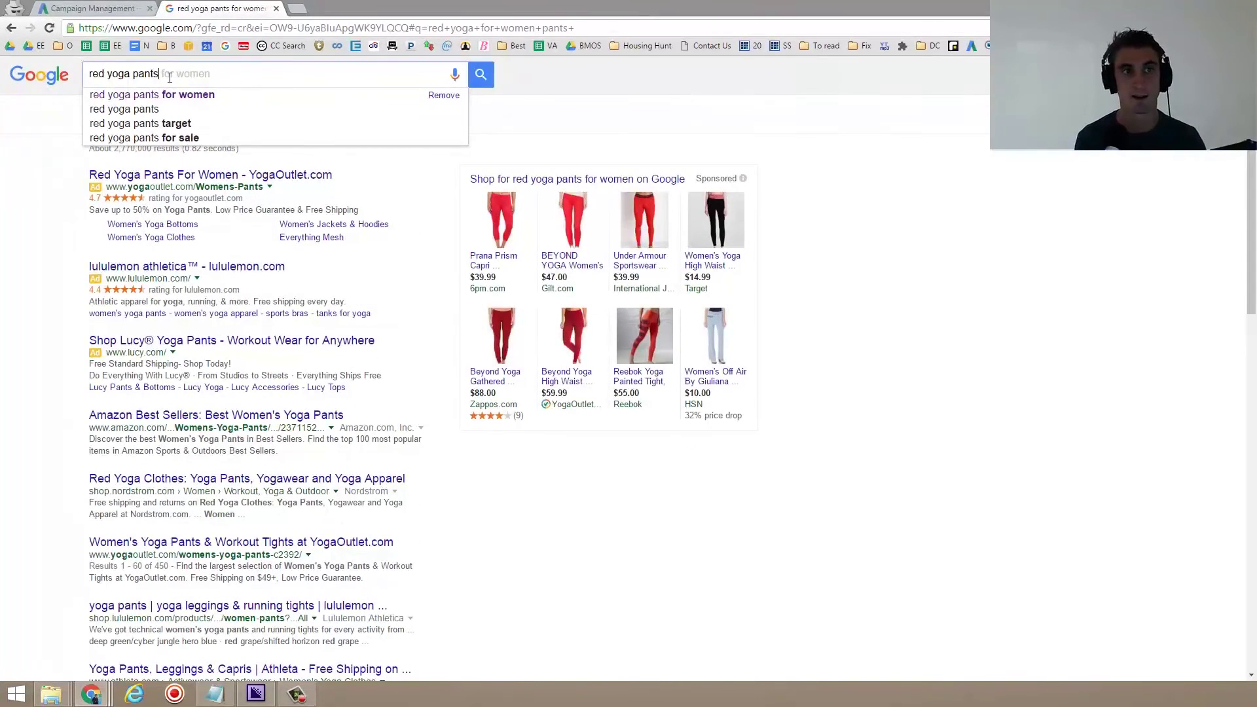
click(113, 5)
click(190, 8)
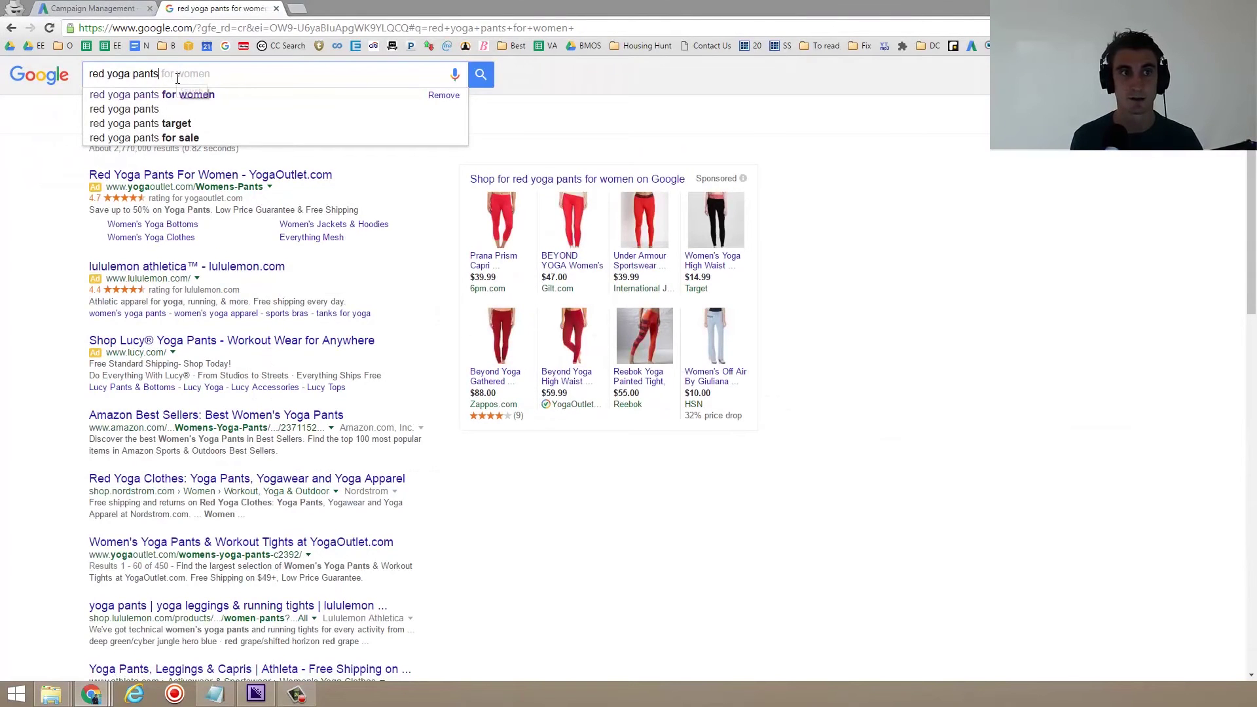
click(109, 3)
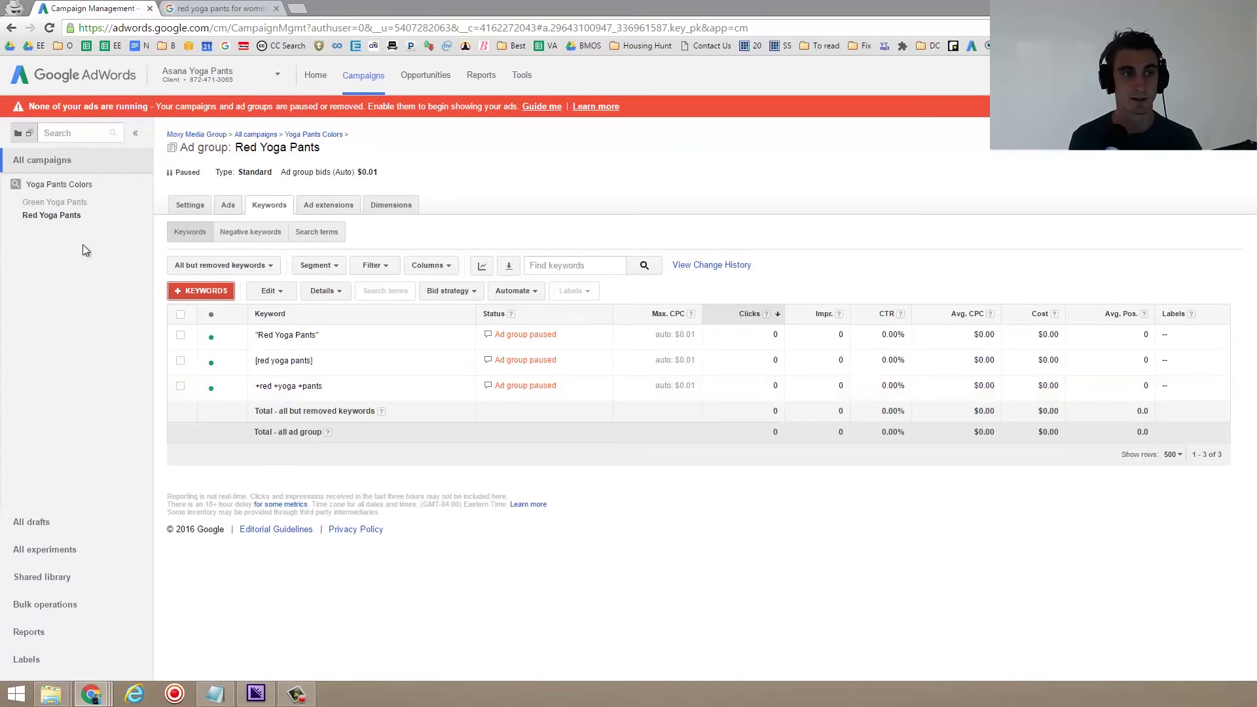
- Compare the Red Yoga Pants keywords with the red yoga pants results, then open an incognito tab
click(84, 203)
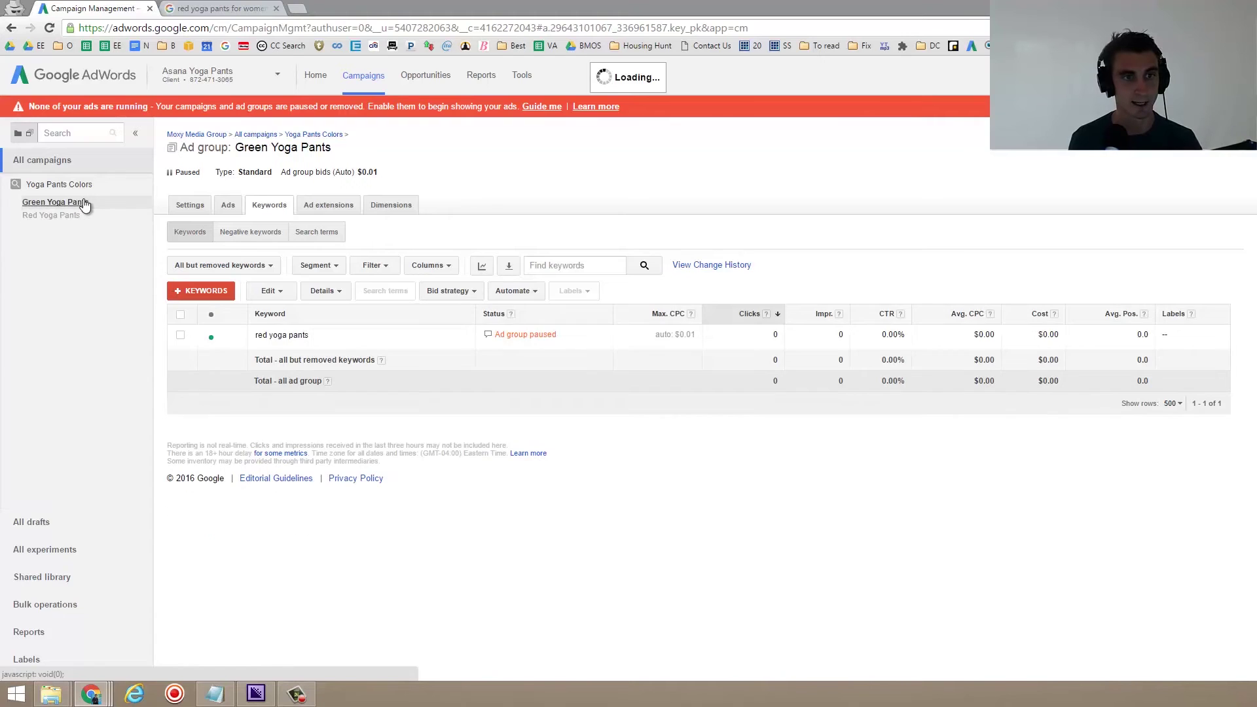
click(83, 217)
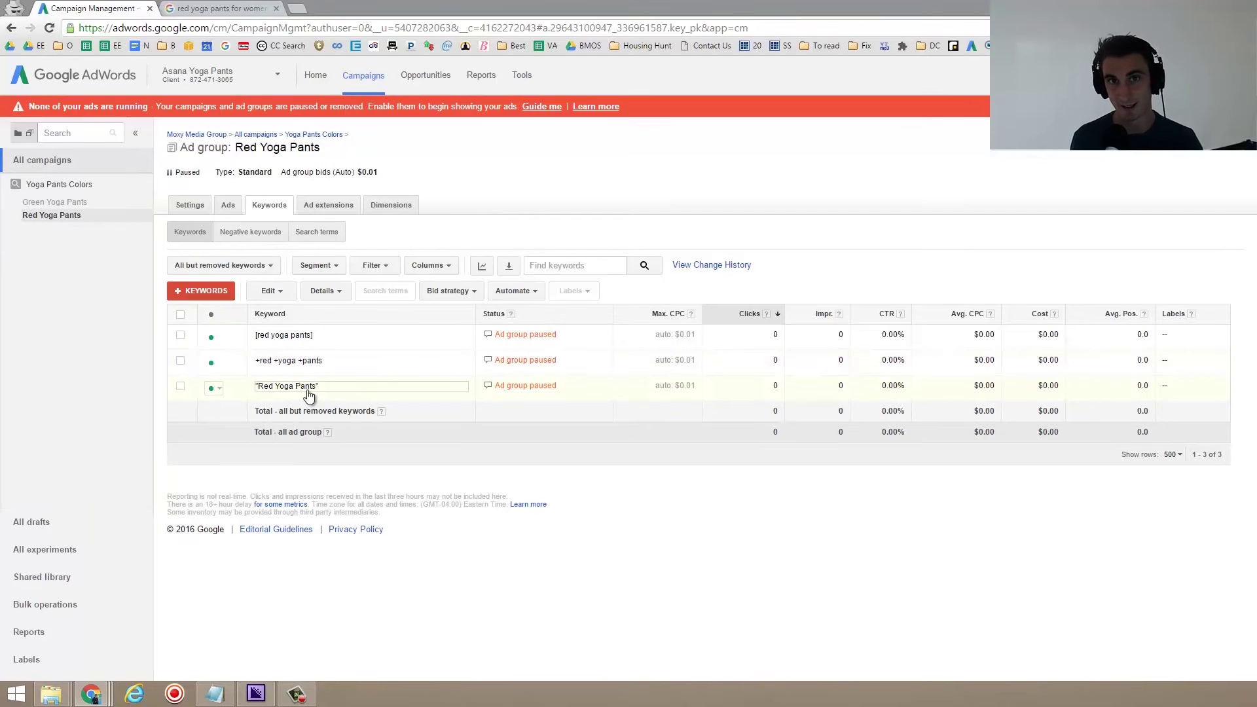
click(220, 8)
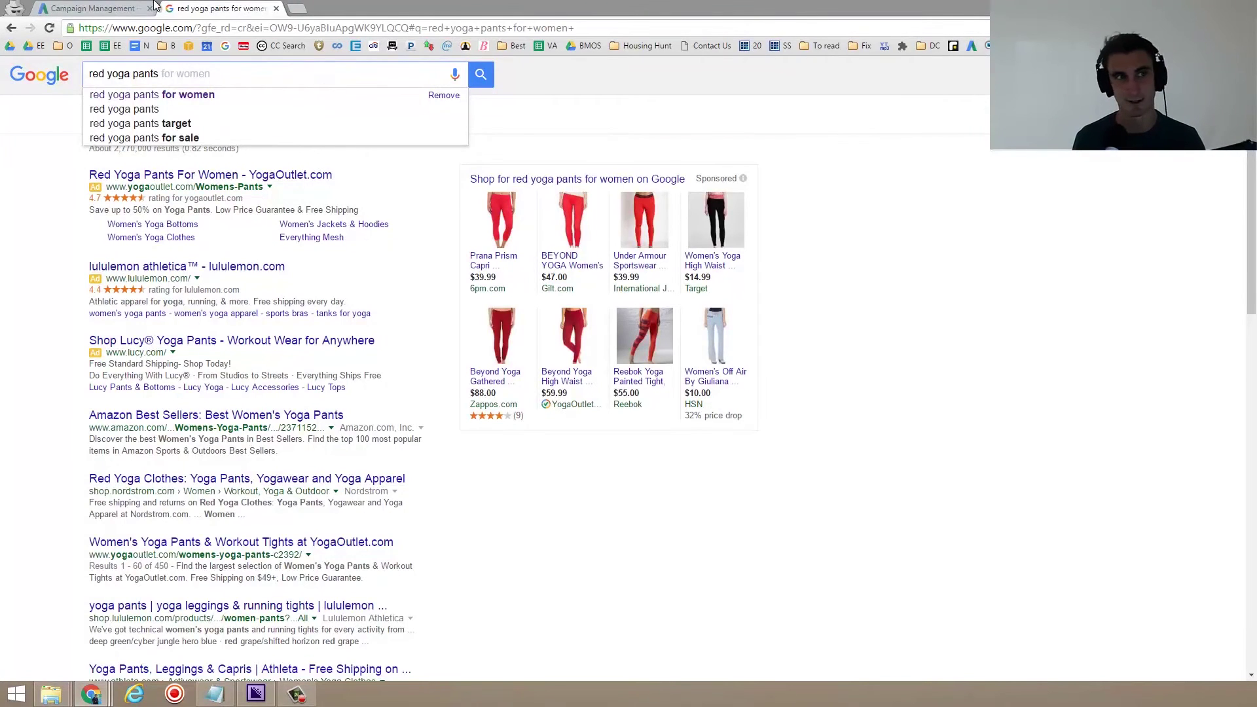
click(134, 7)
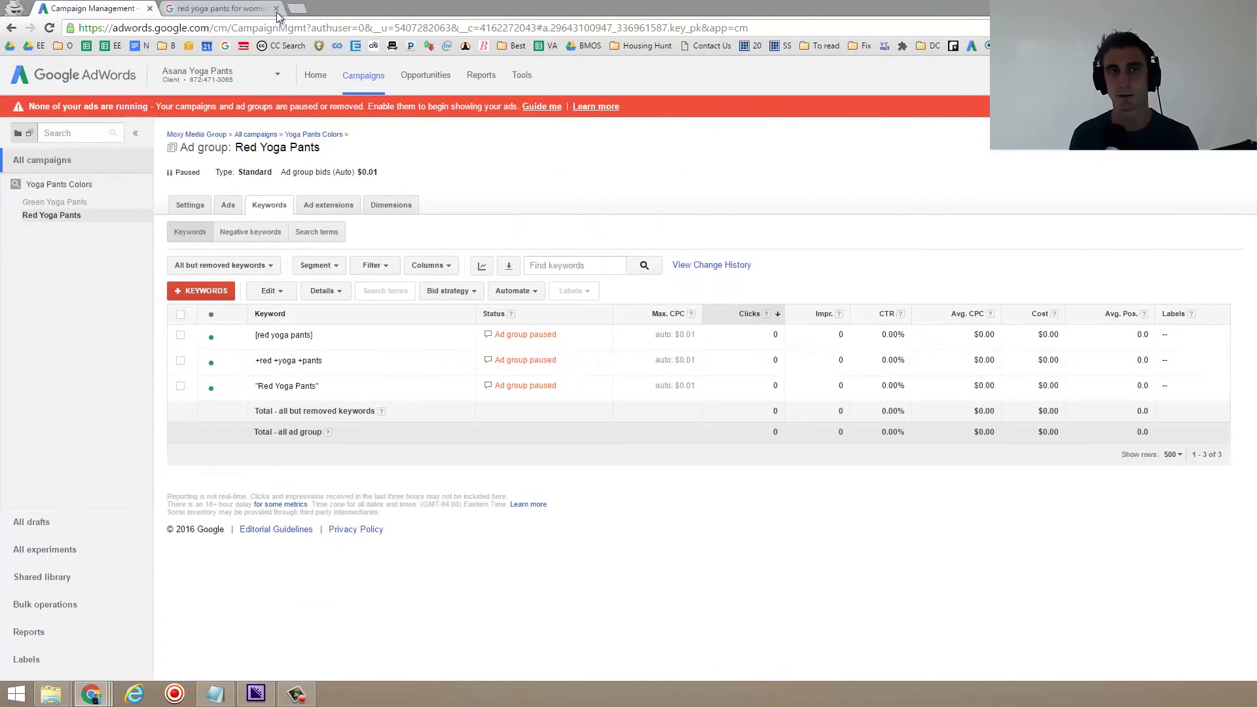
click(298, 7)
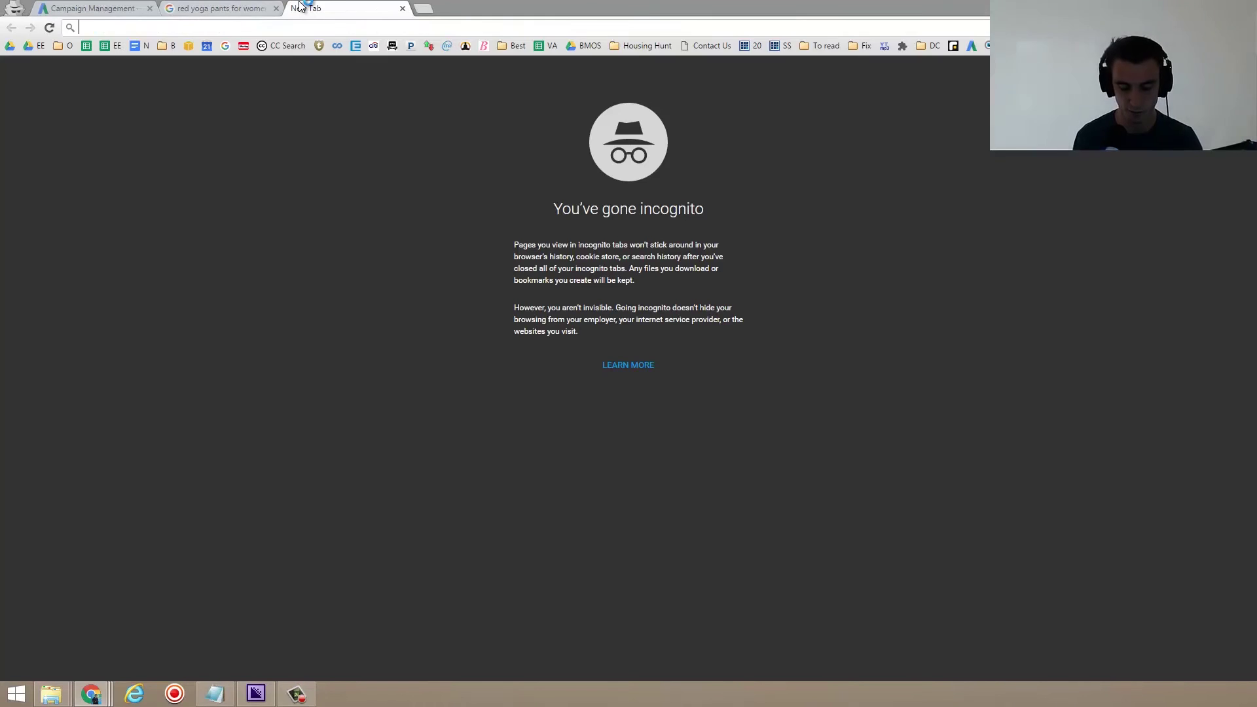
- Find Ubersuggest via Google and generate keyword suggestions for 'yoga pants'
text(ubersuggest)
key(Return)
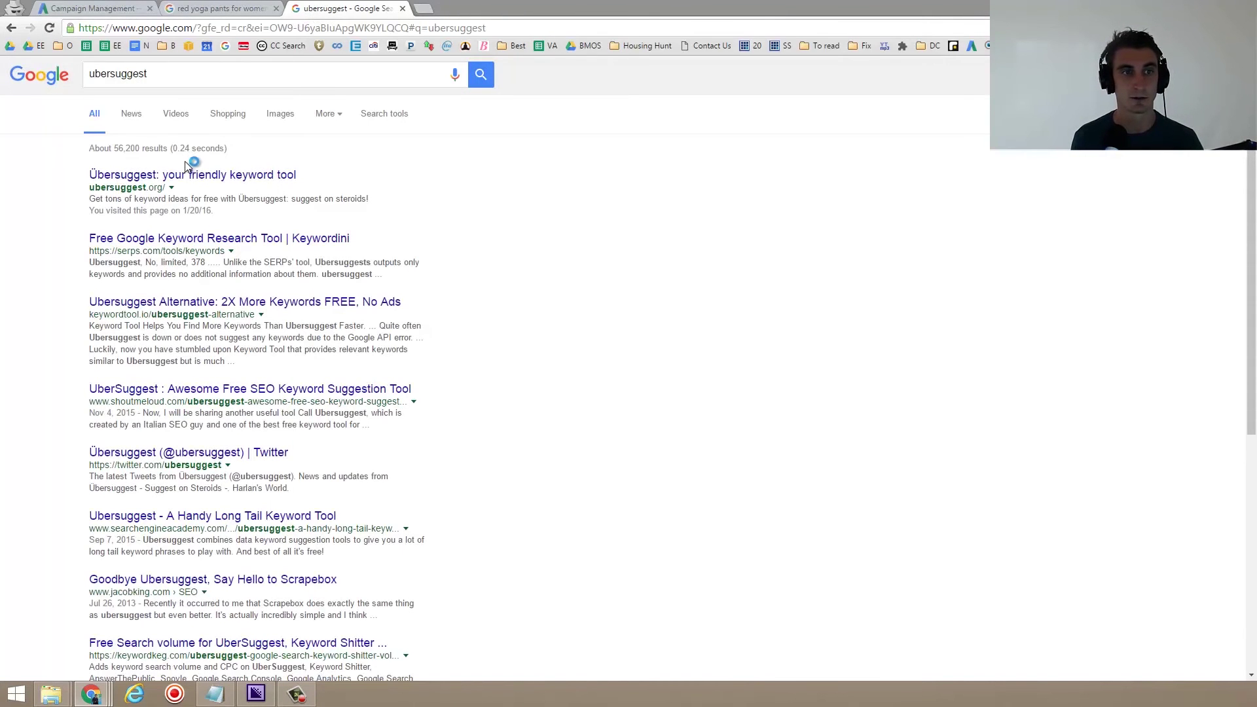
click(191, 180)
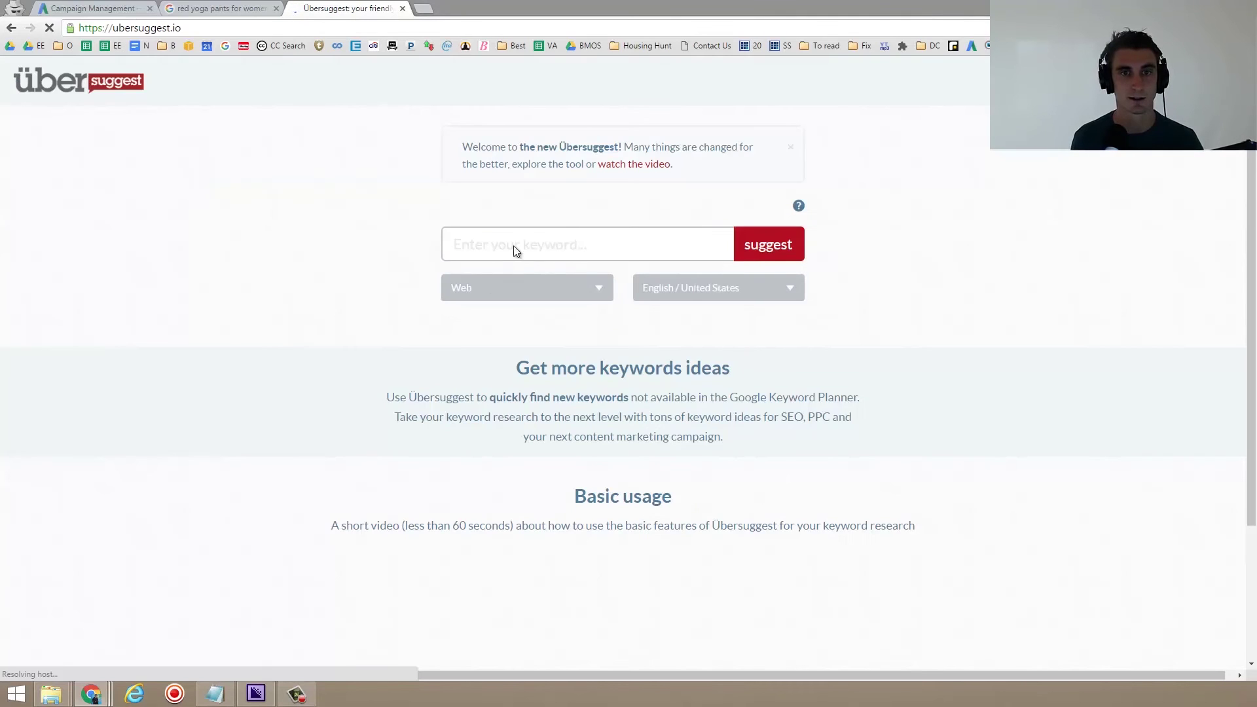
click(534, 239)
text(yoga pants)
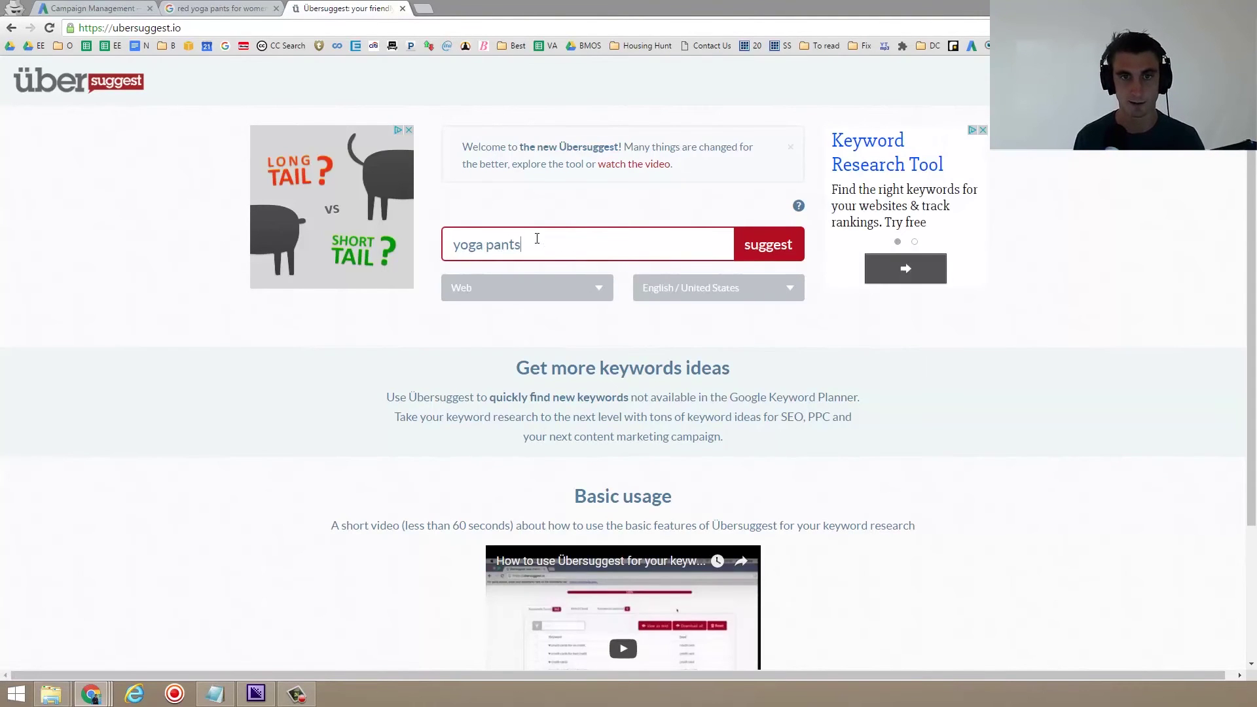
key(Return)
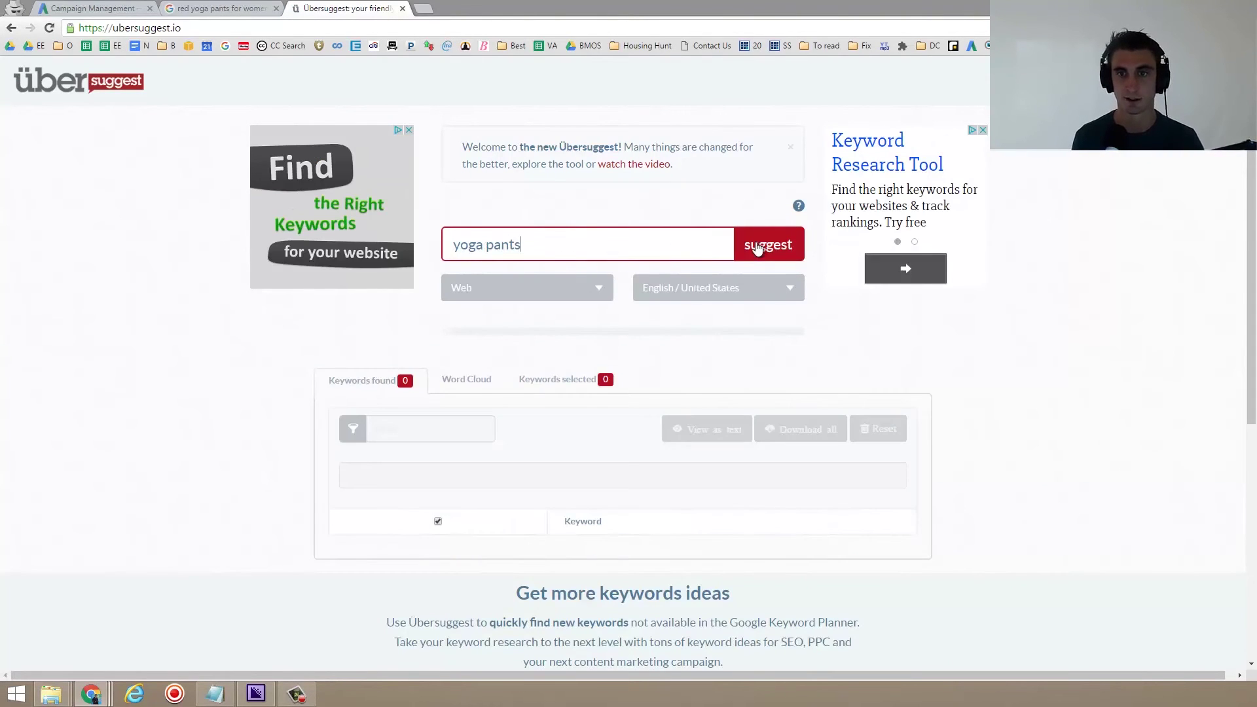
click(757, 248)
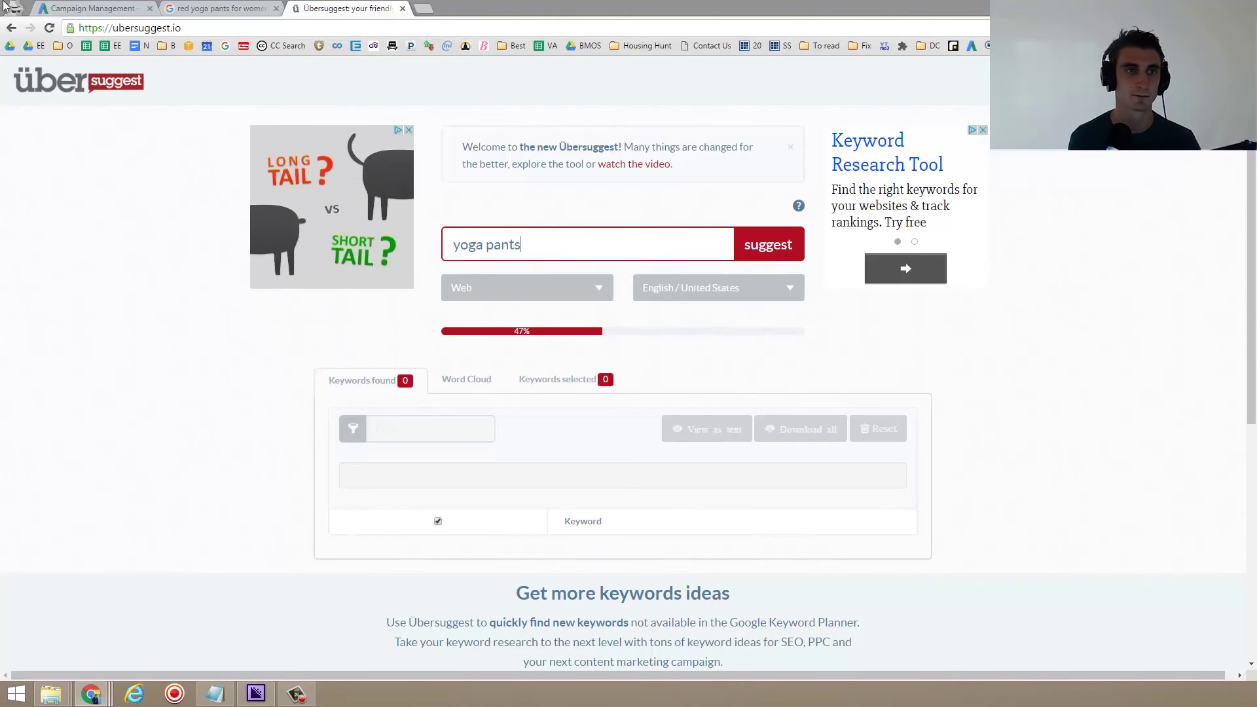
- Scroll through the 313 yoga pants suggestions, then return to the AdWords campaign
click(92, 8)
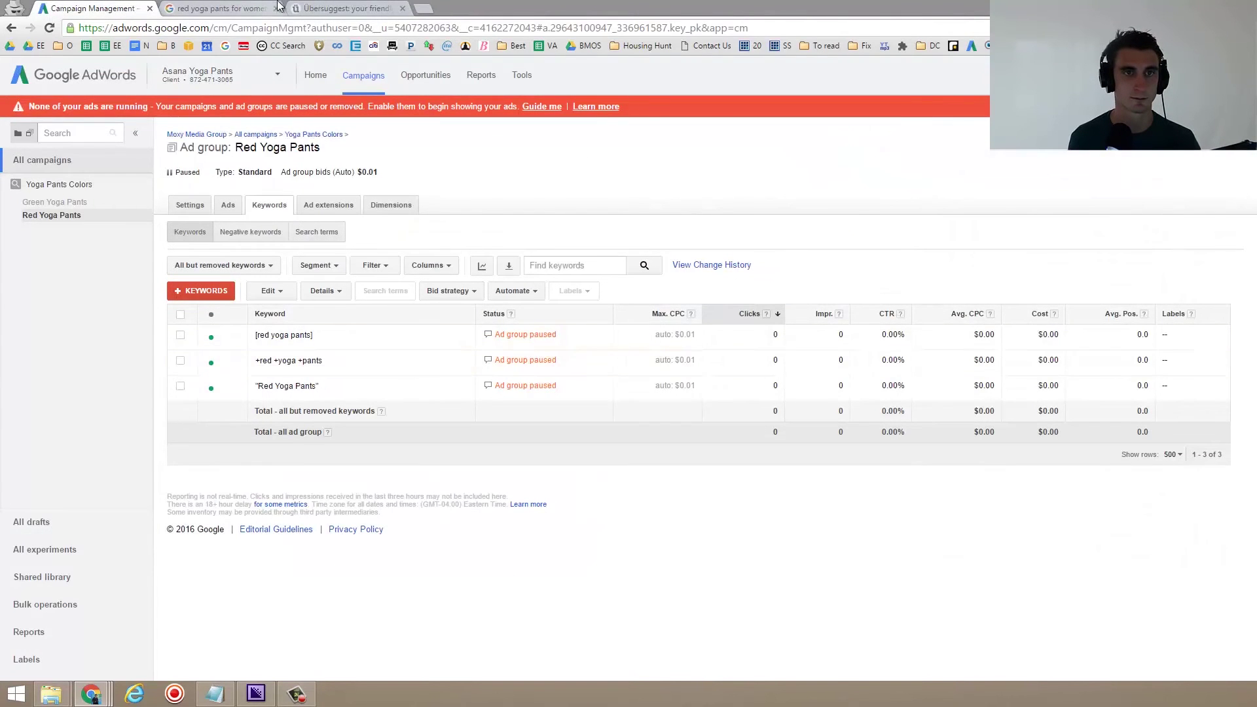
click(331, 8)
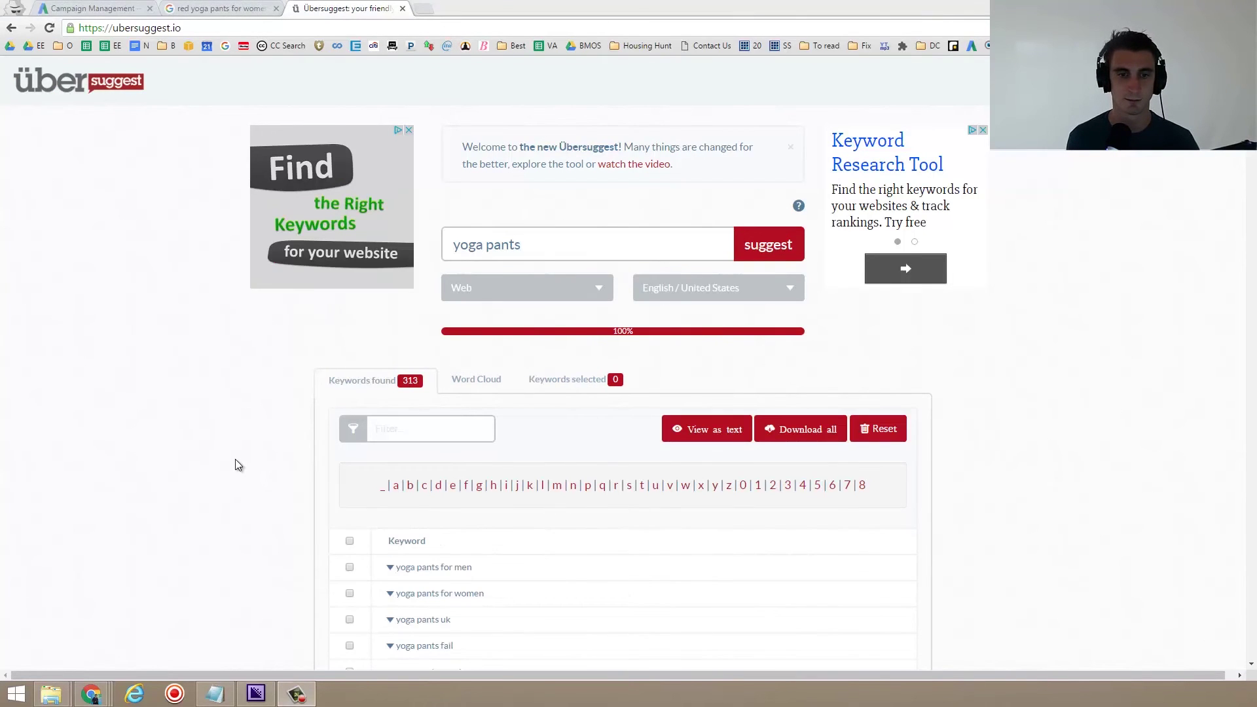
scroll(498, 411, down, 4)
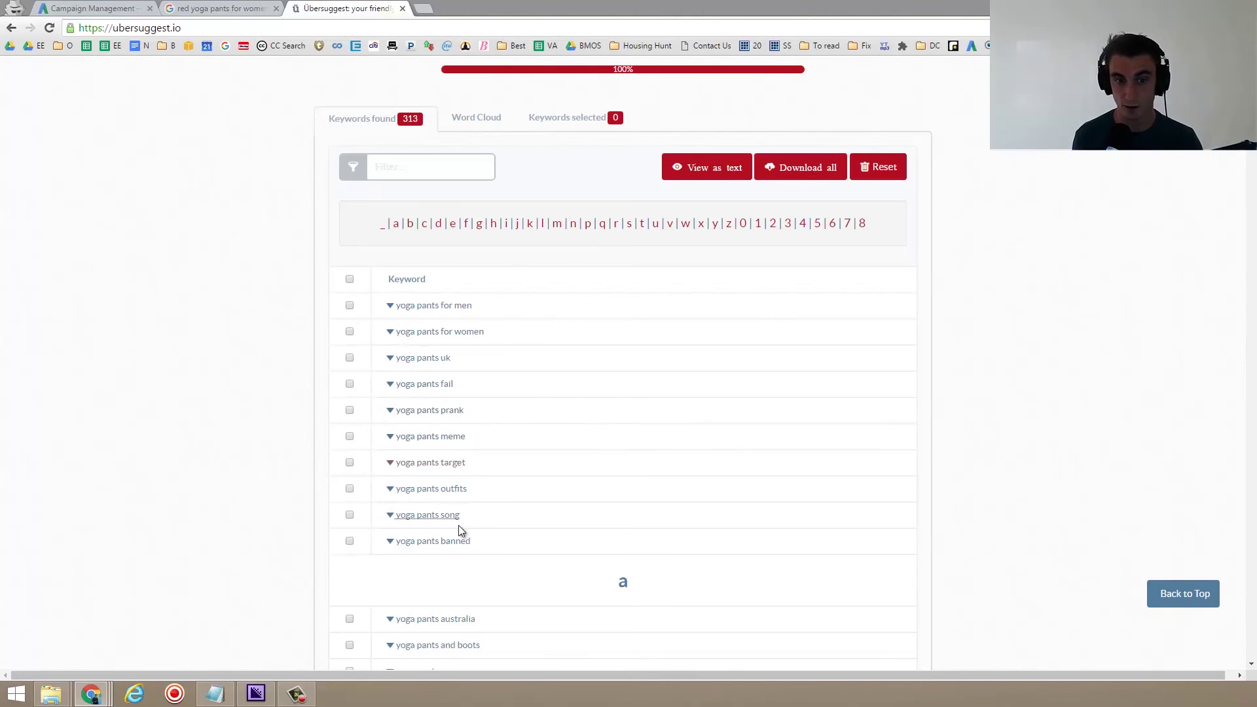
key(ctrl+1)
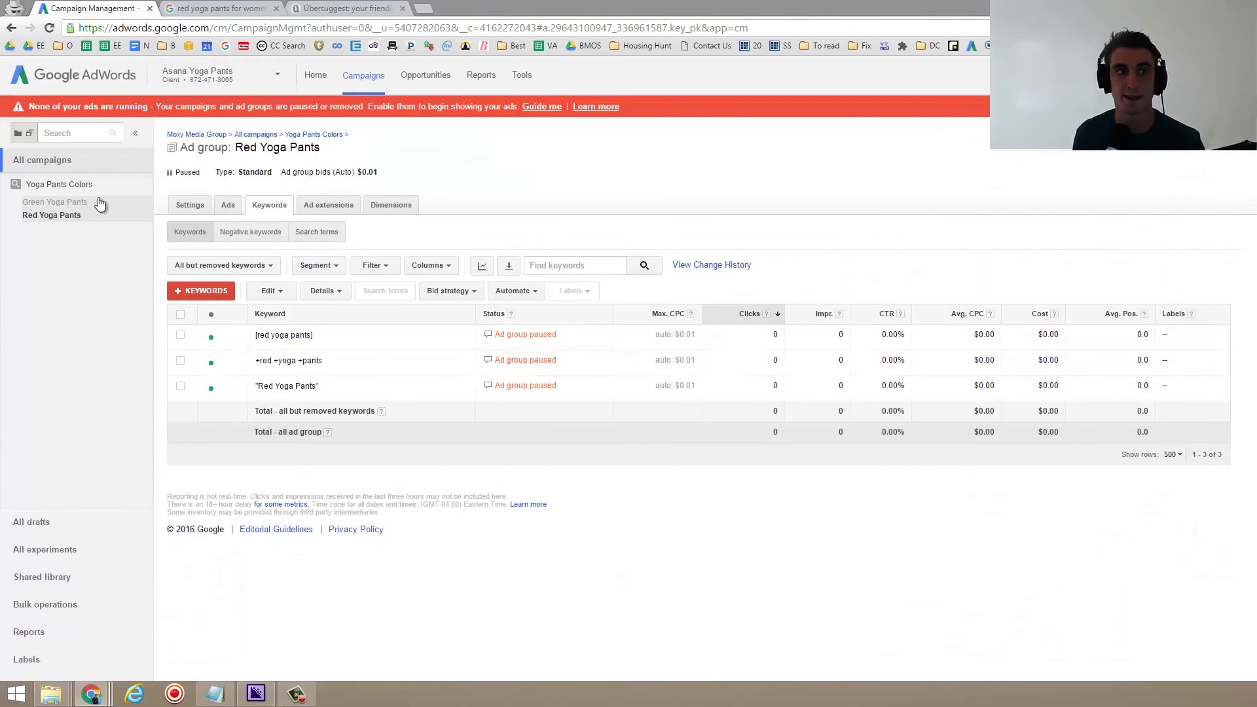
- Go to the Yoga Pants Colors campaign's device bid adjustment settings
click(59, 184)
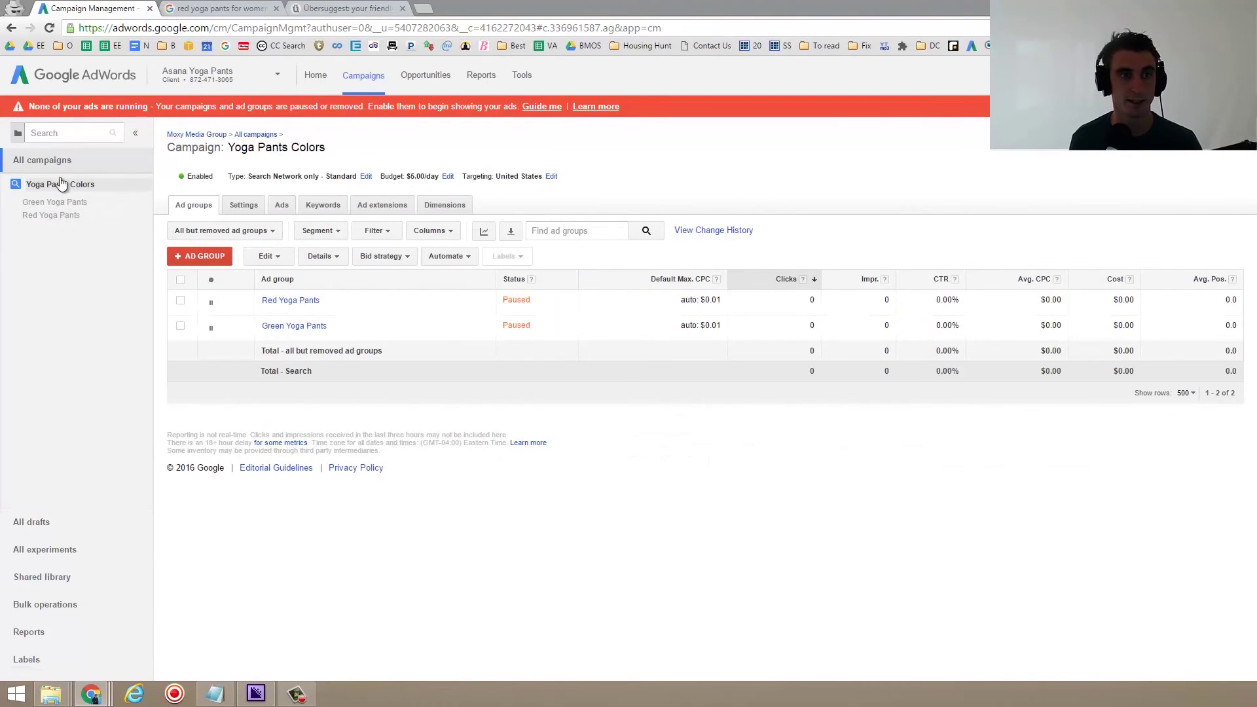
click(246, 205)
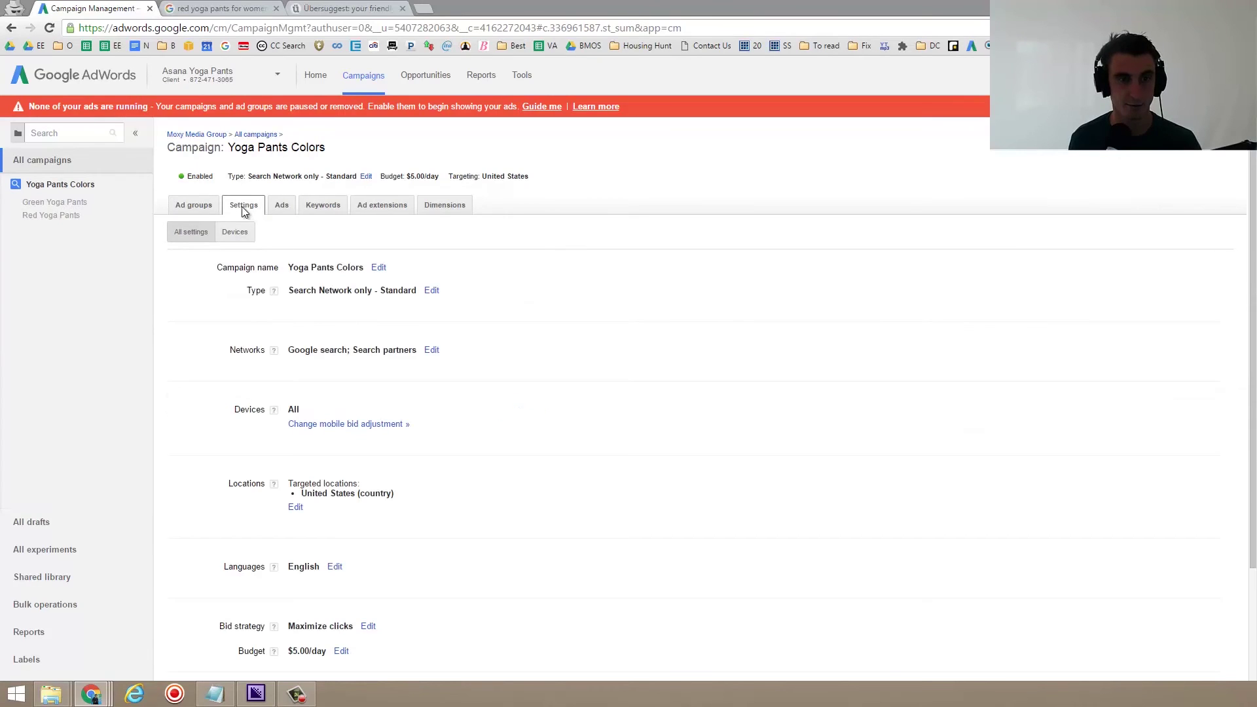
scroll(323, 318, down, 2)
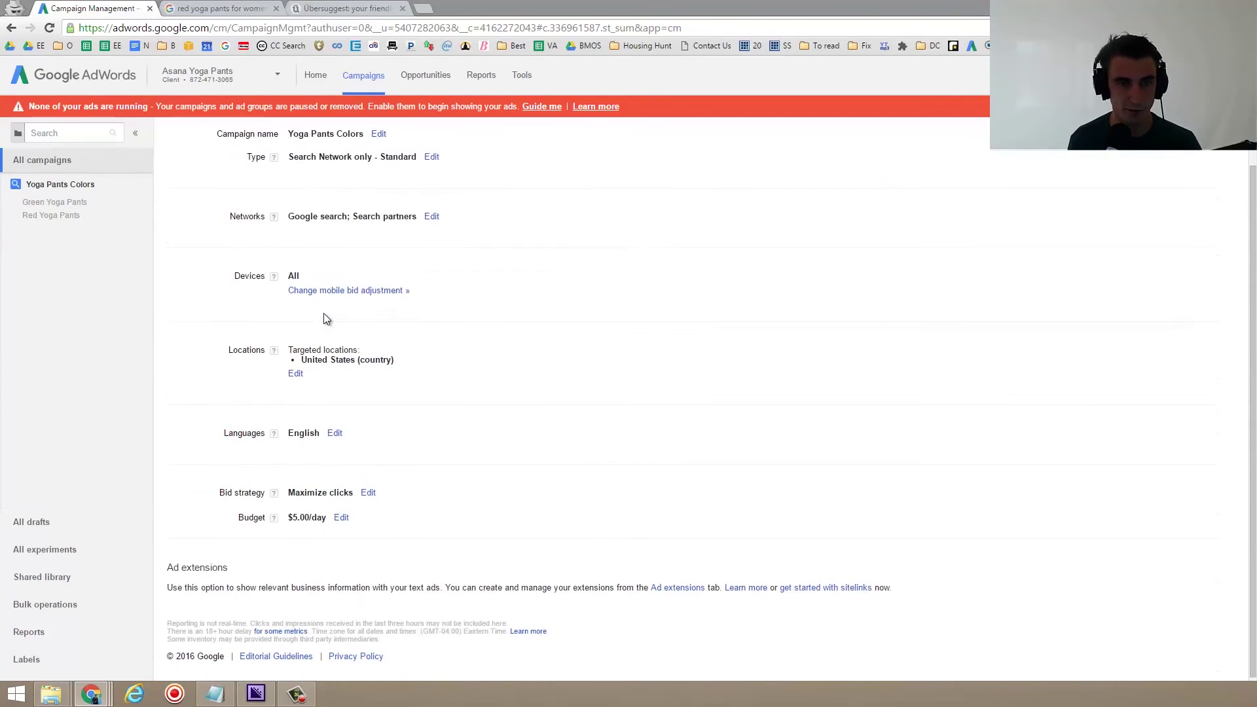
click(317, 288)
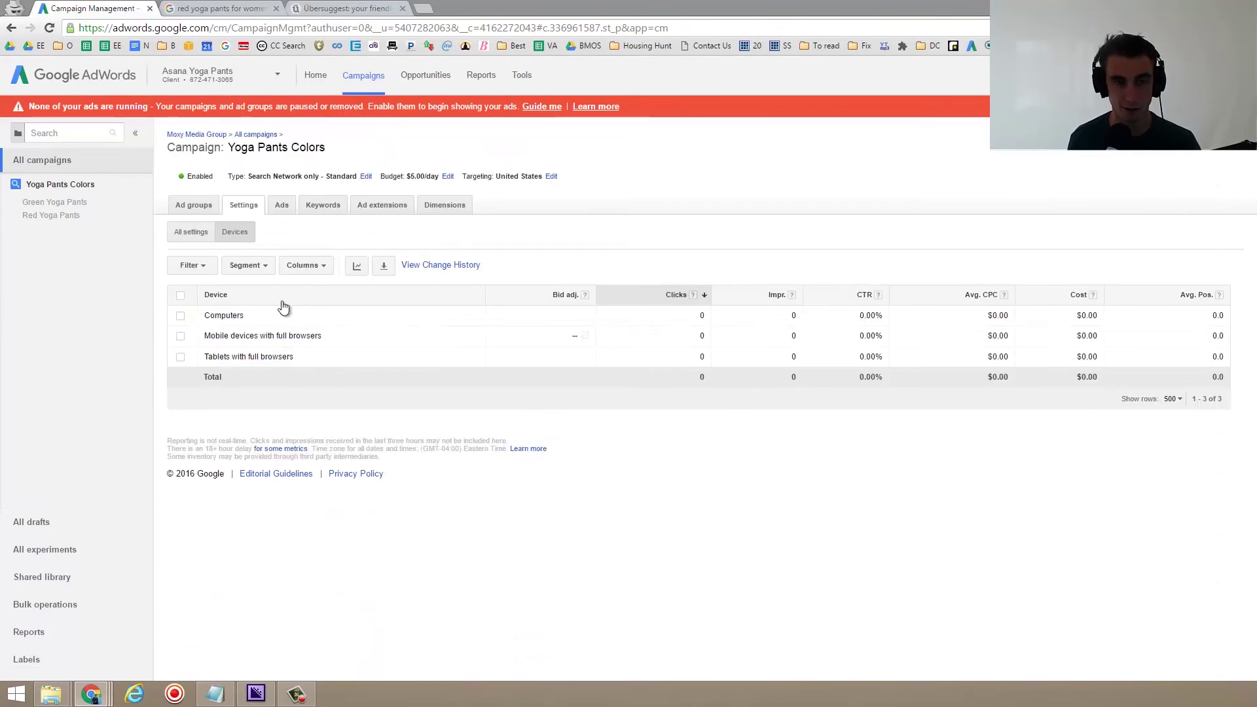
- Set the mobile devices bid adjustment to decrease by 100% and save it
click(575, 334)
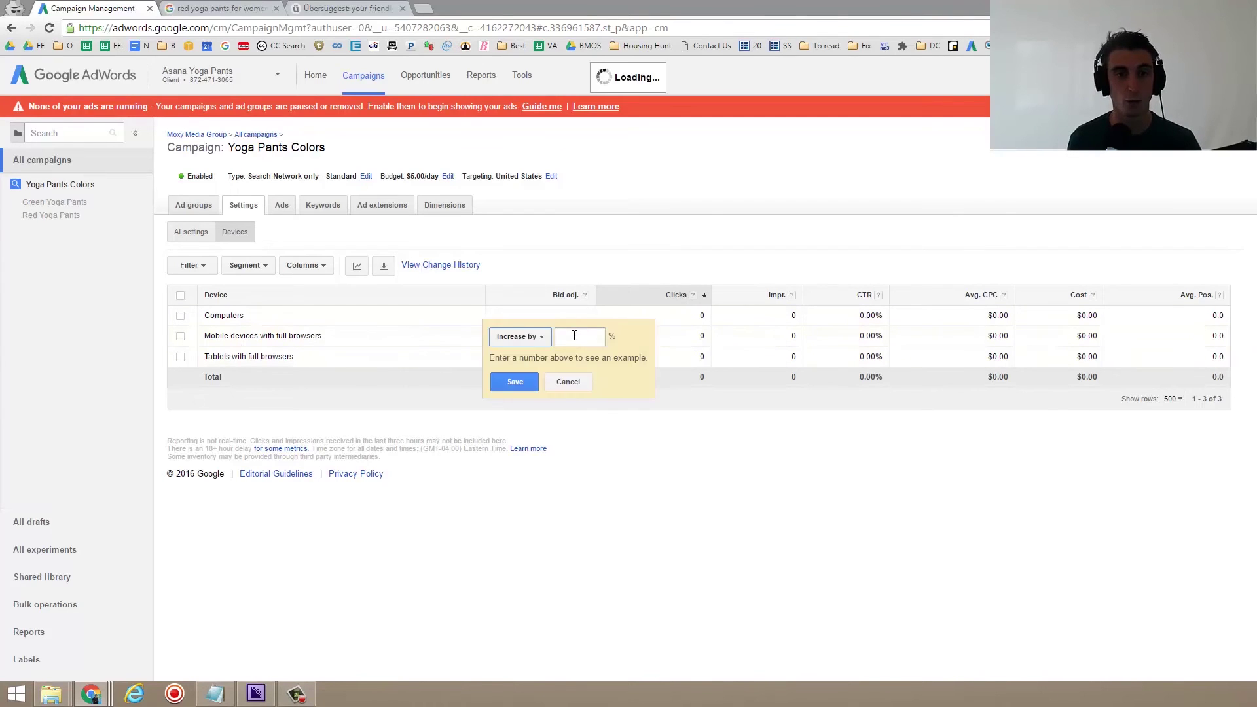
click(541, 337)
click(524, 376)
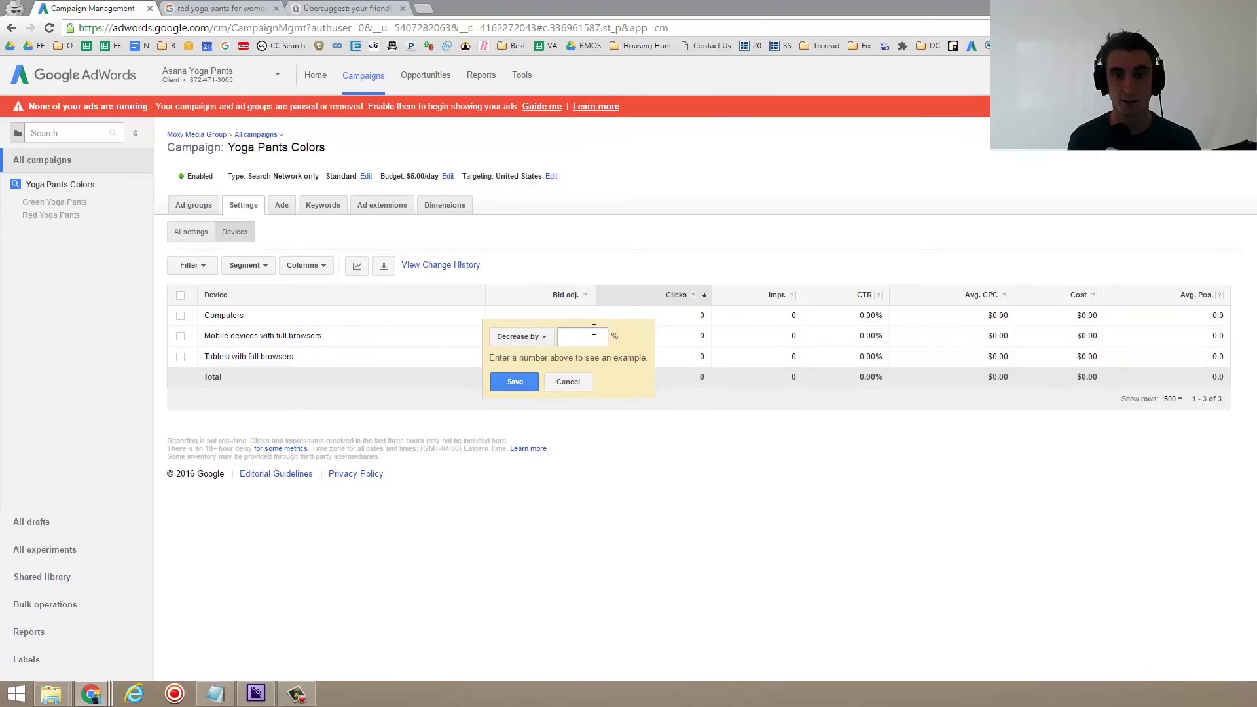
click(589, 334)
text(100)
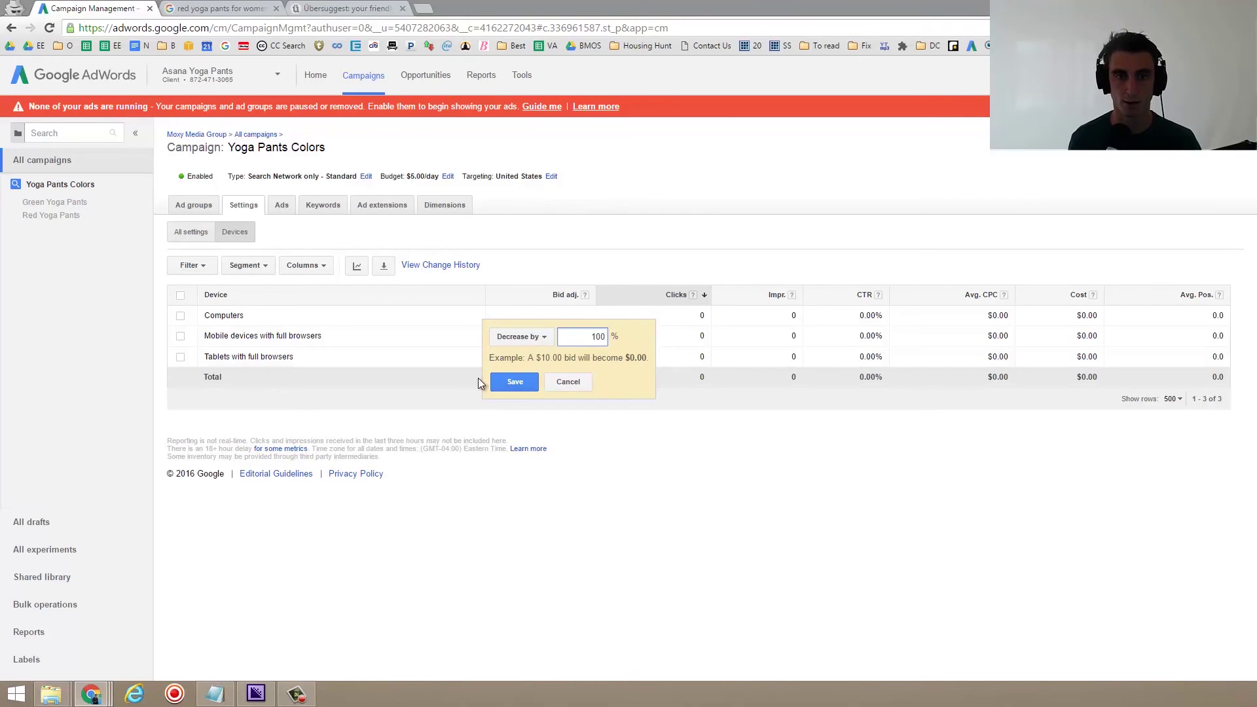
click(511, 383)
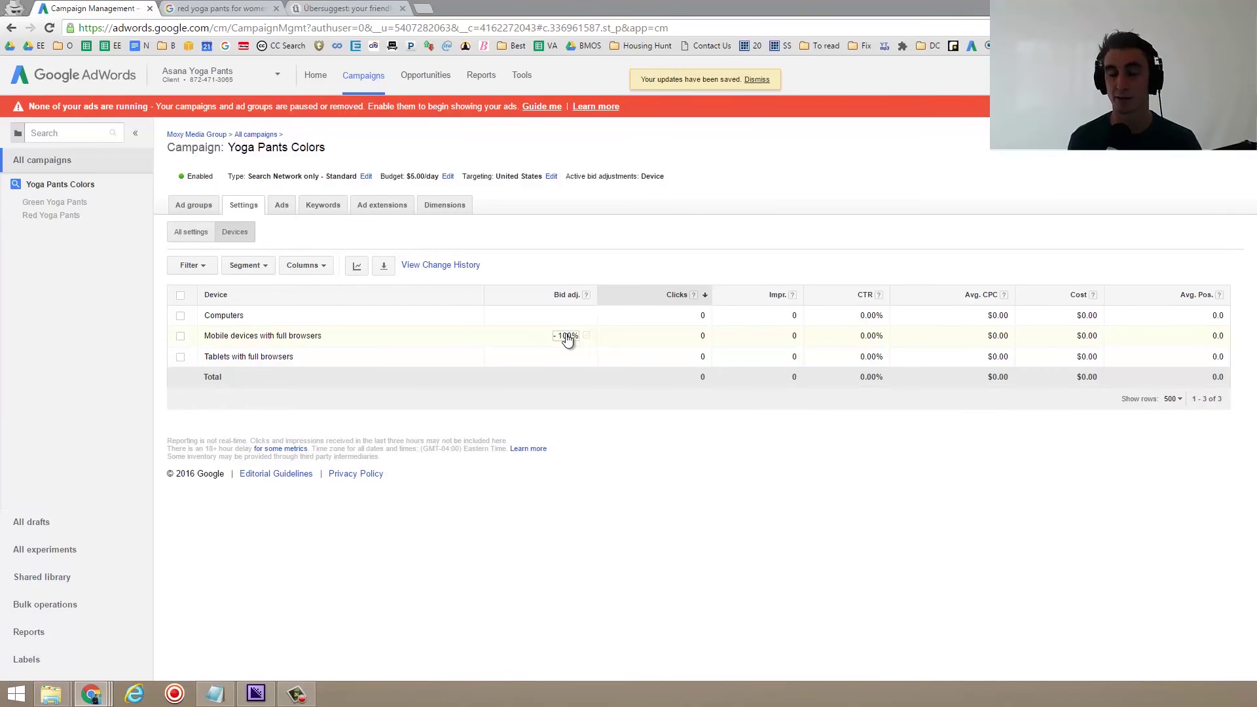
- Open the Green Yoga Pants keywords and begin editing 'red yoga pants', accepting the warning
click(82, 204)
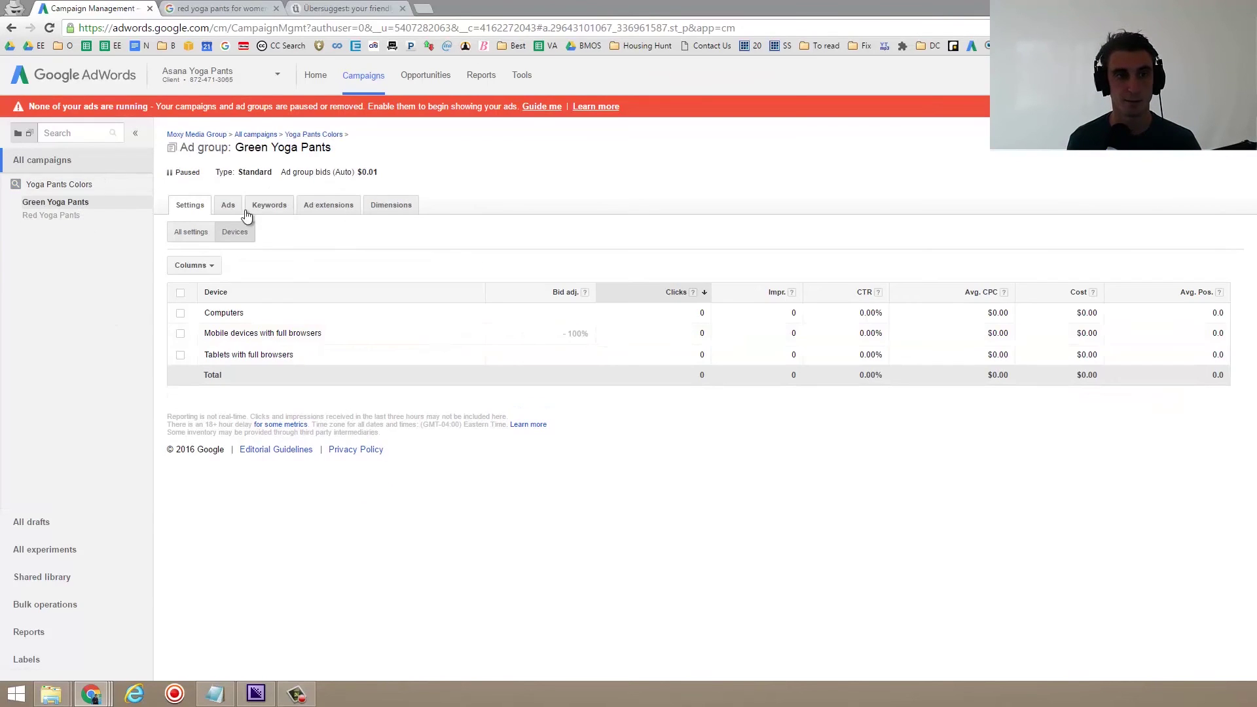
click(266, 206)
click(292, 335)
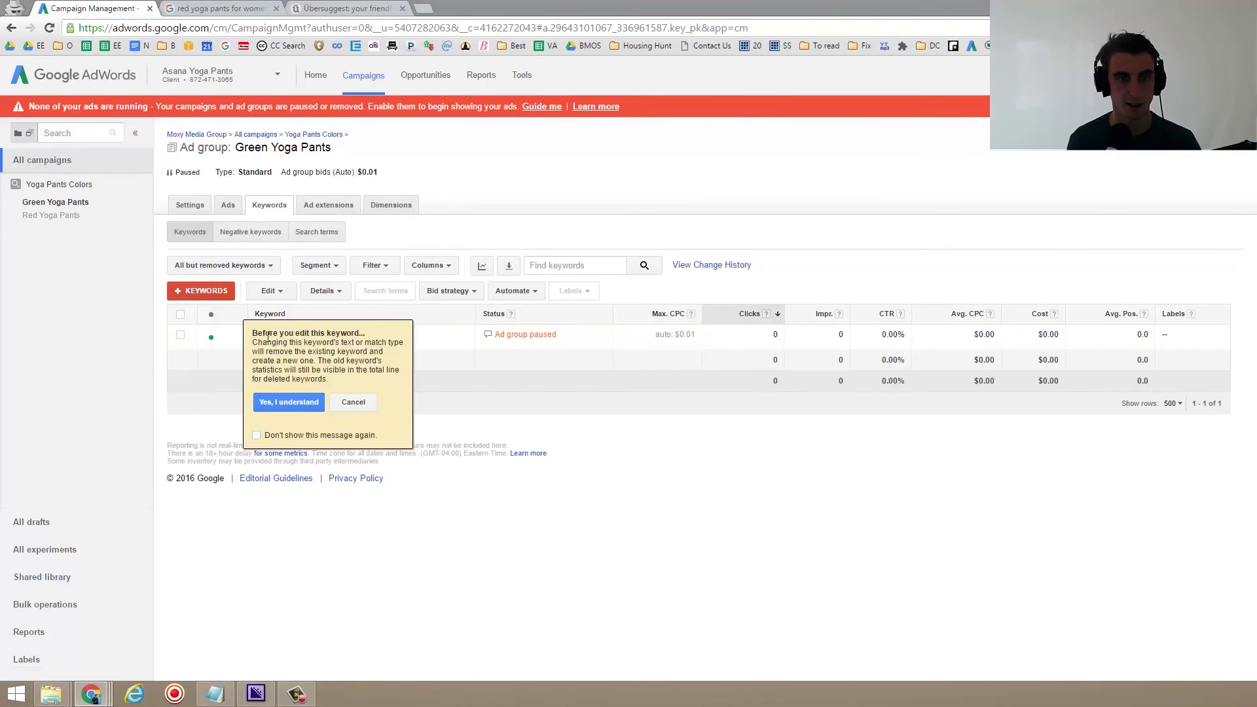
click(281, 403)
- Rewrite the keyword as the modified broad match +green +yoga +pants and save it
click(267, 334)
key(Delete)
key(Delete)
key(Delete)
key(Delete)
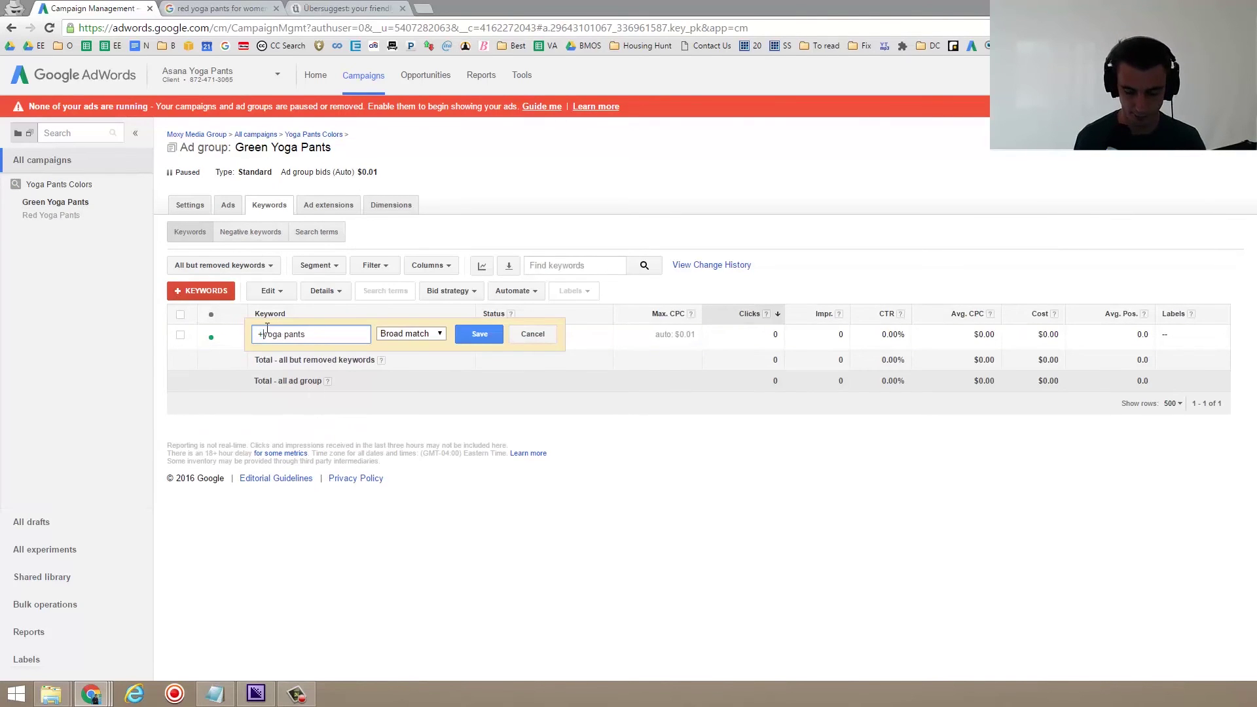
text(+green )
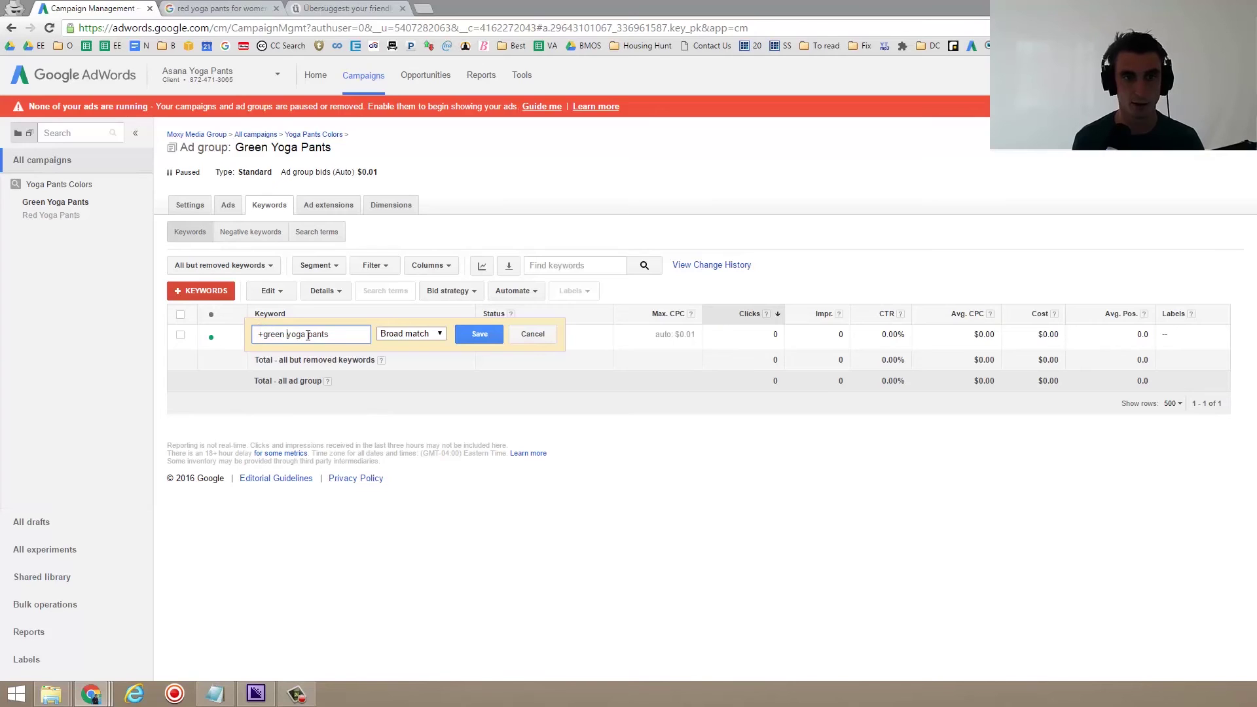
text(+)
key(BackSpace)
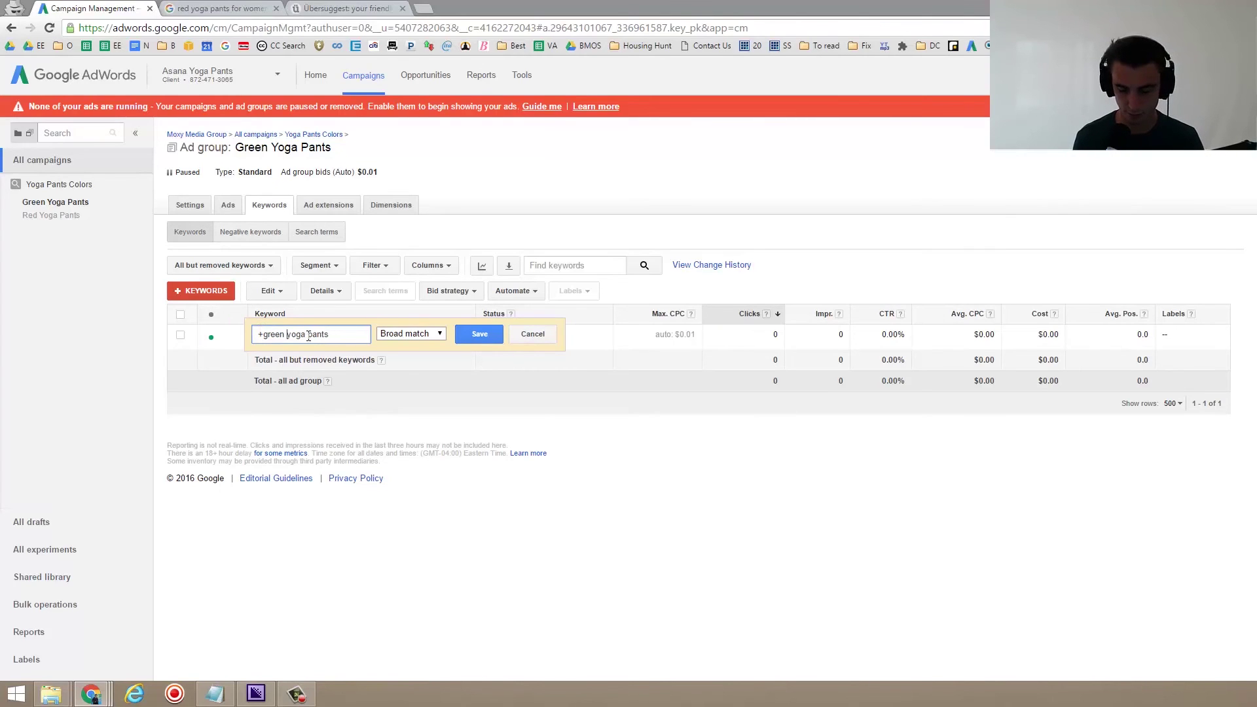
text(=)
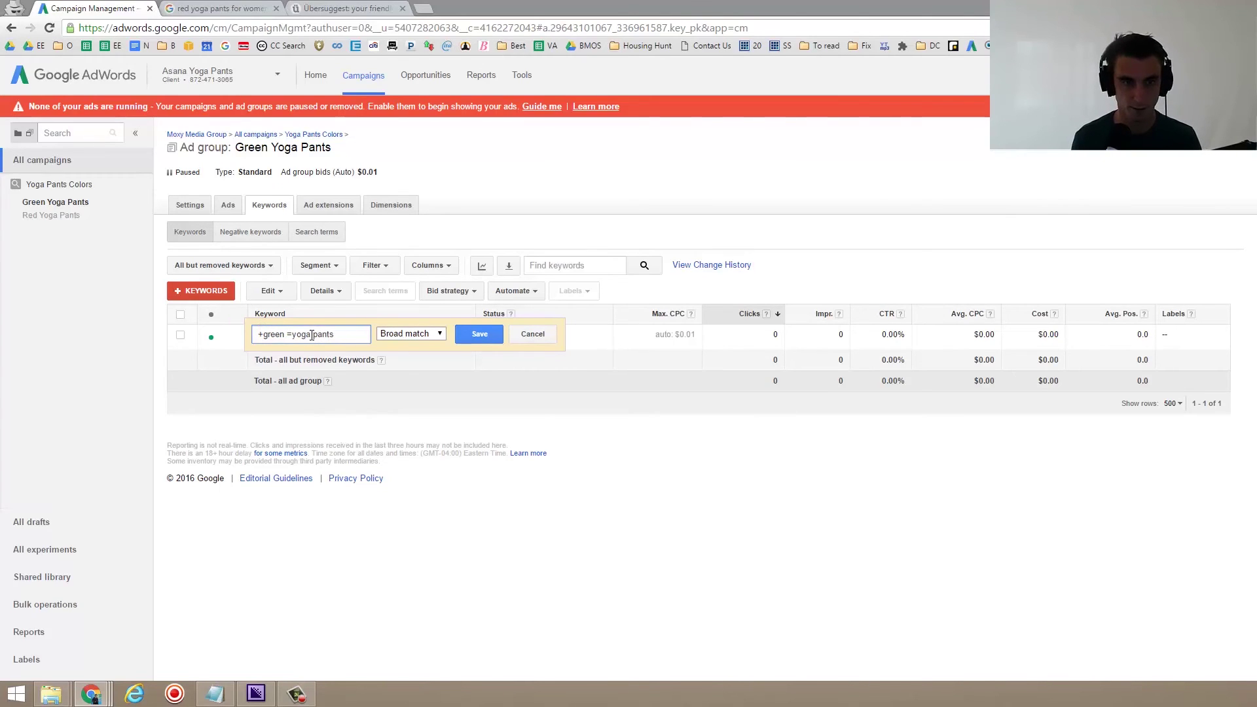
key(BackSpace)
text(+)
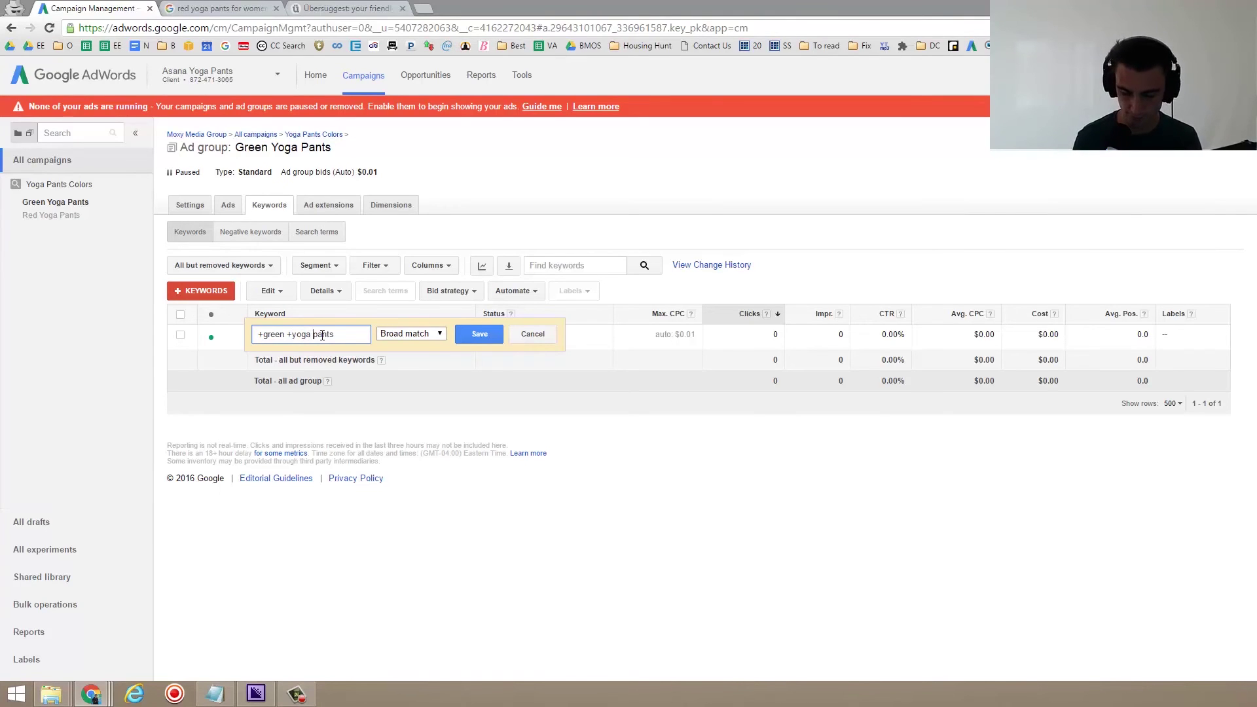
text(+)
click(479, 334)
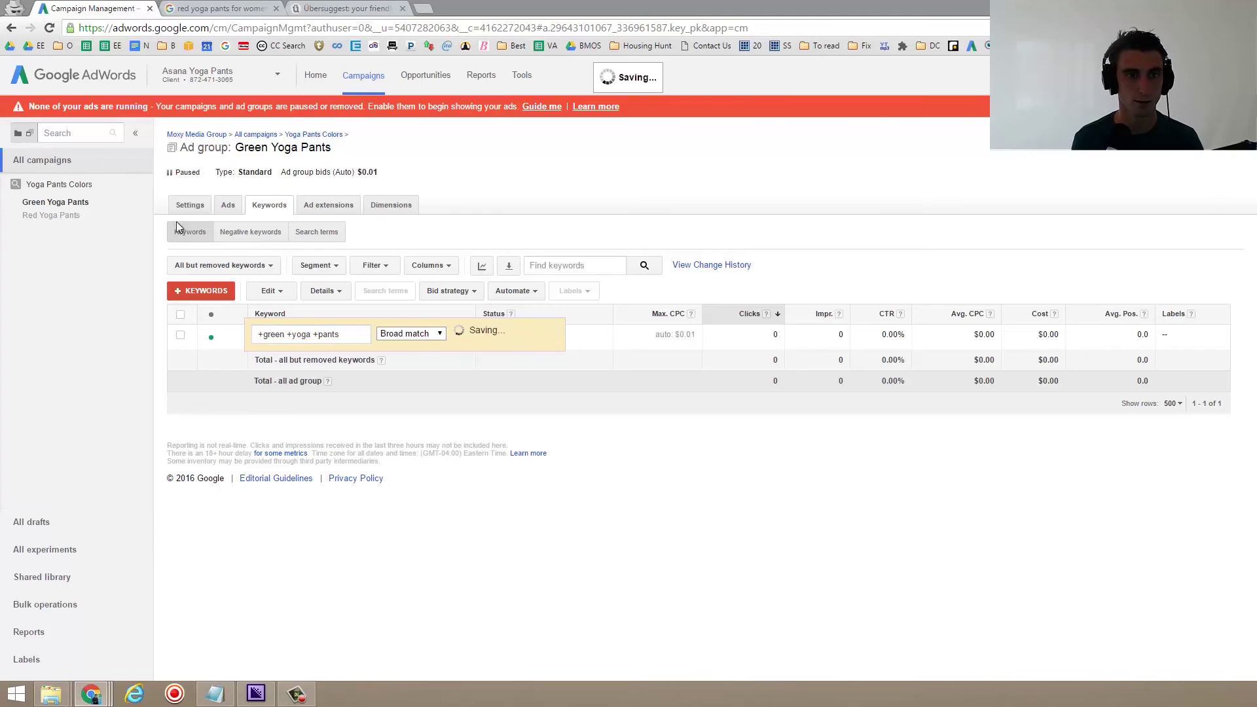
- Change the first ad's headline from Red to Green, giving 'Green Yoga Pants 55 Color', and save
click(228, 207)
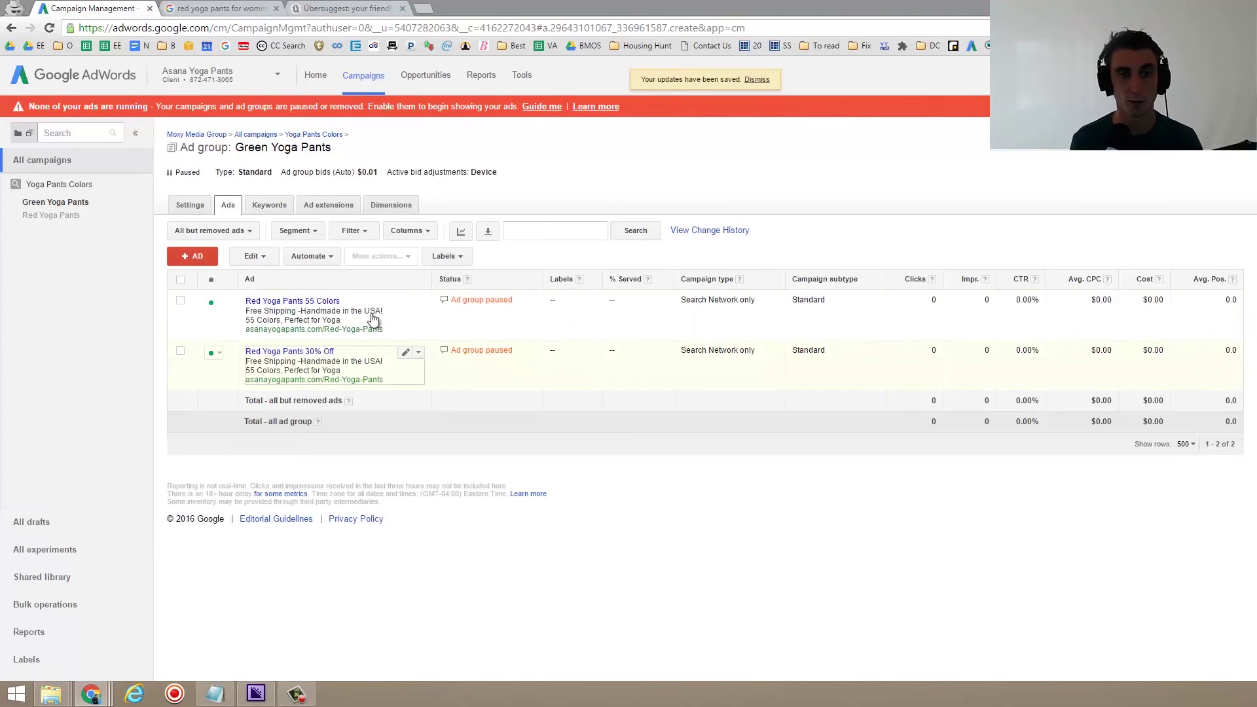
click(405, 302)
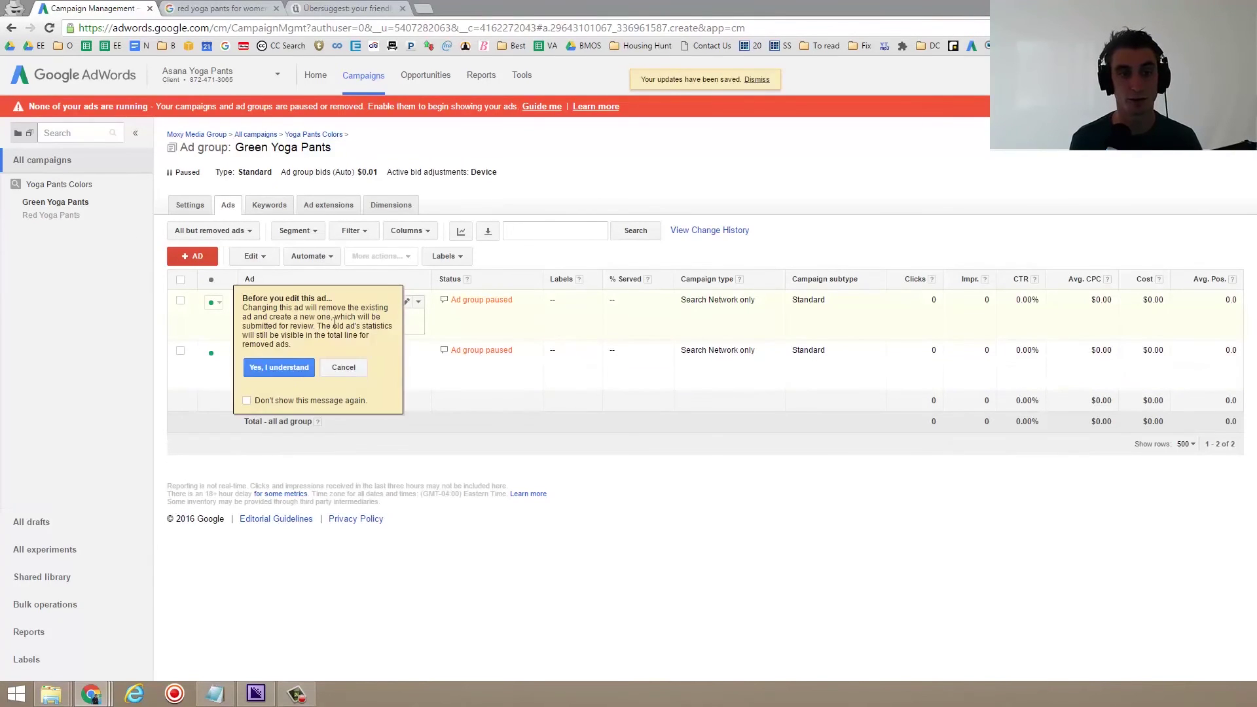
click(257, 370)
double_click(257, 302)
text(Green Yoga Pants 55 Color)
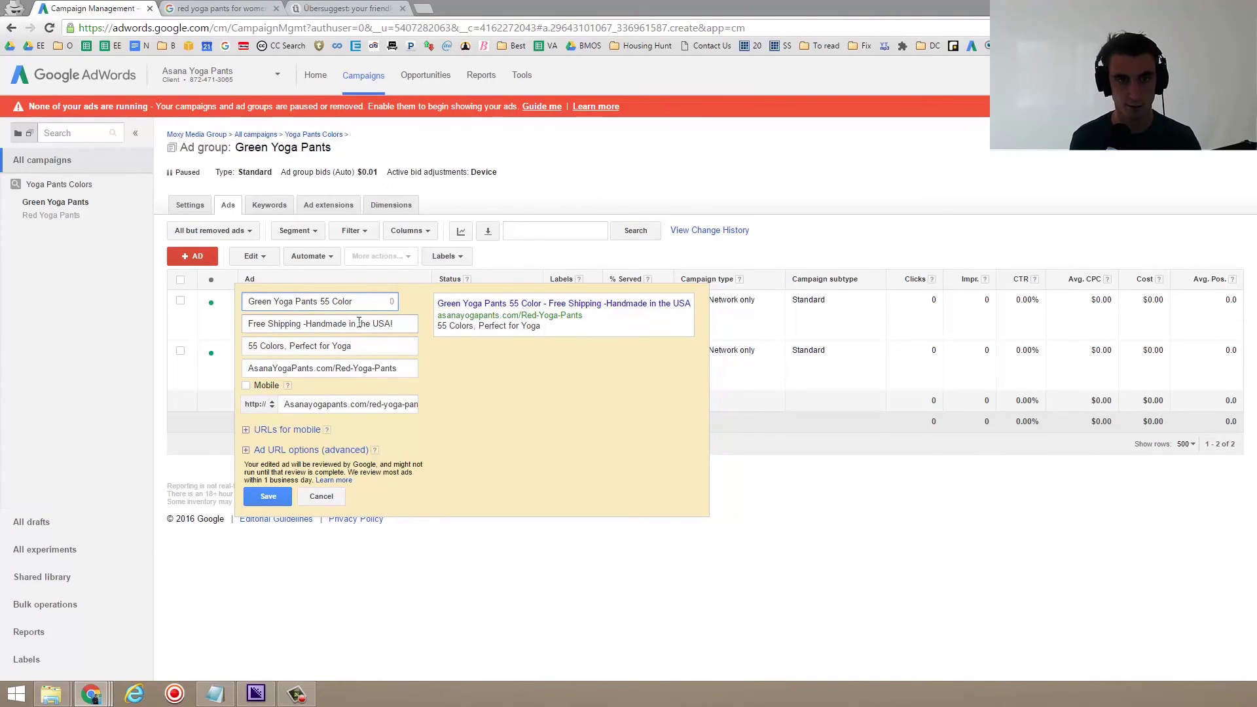
click(272, 494)
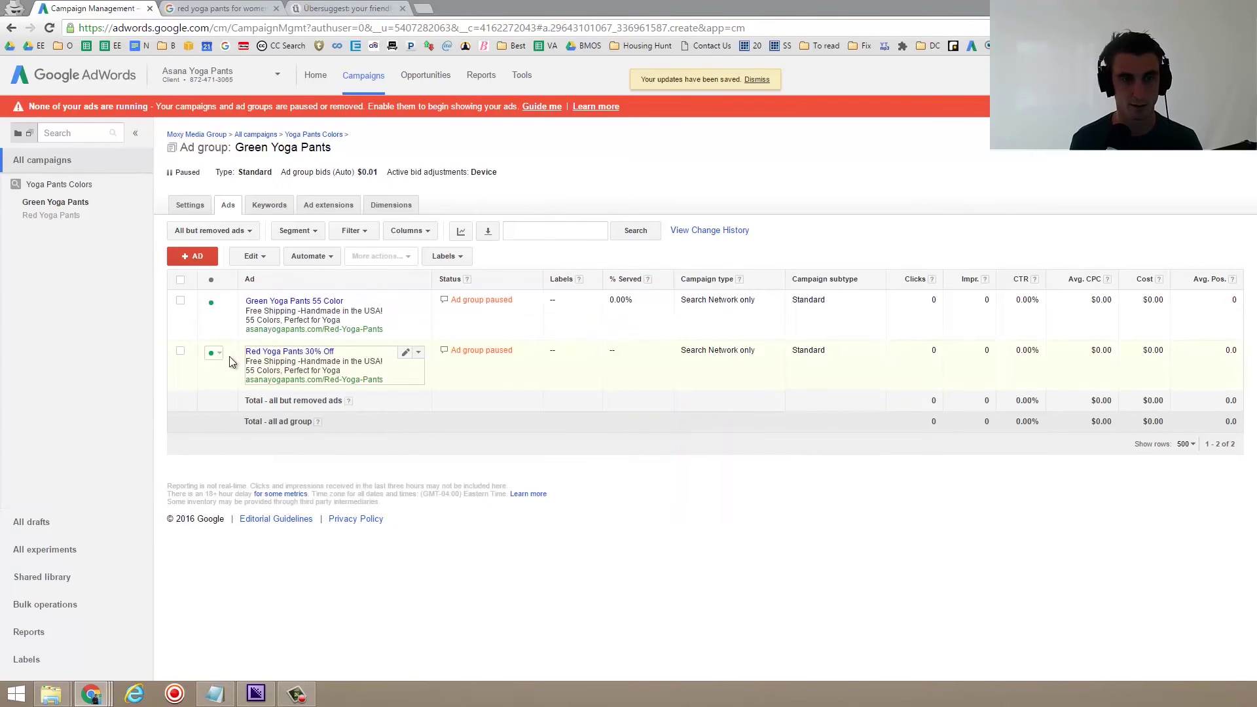
- Change the second ad's headline and display URL from Red to Green (Green-Yoga-Pants) and save
click(405, 355)
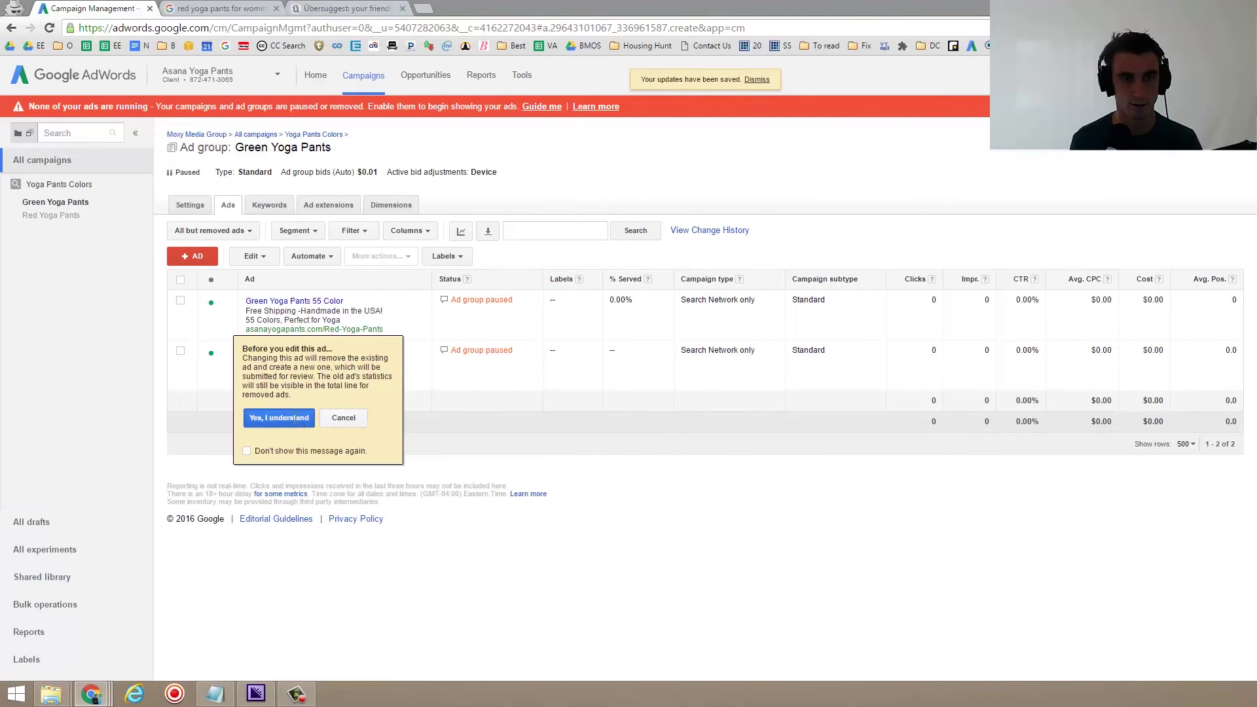
click(281, 423)
double_click(249, 354)
text(Green Yoga Pants 30% Off)
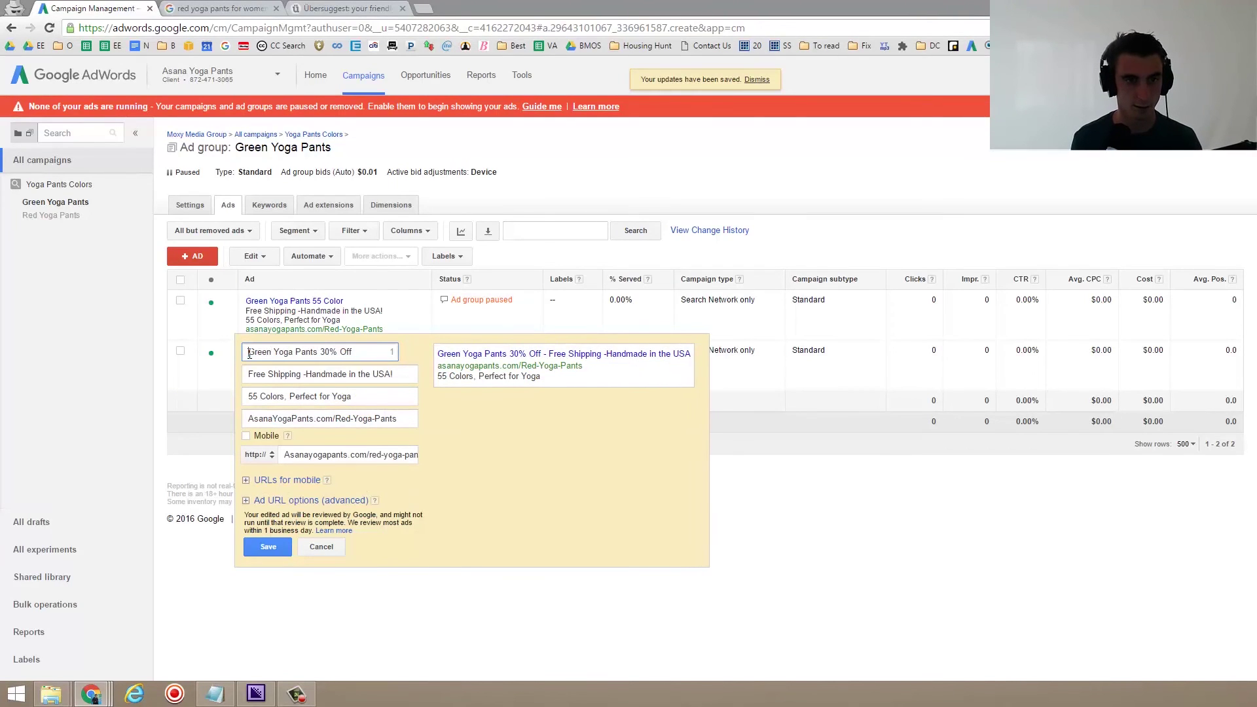
double_click(249, 354)
key(ctrl+c)
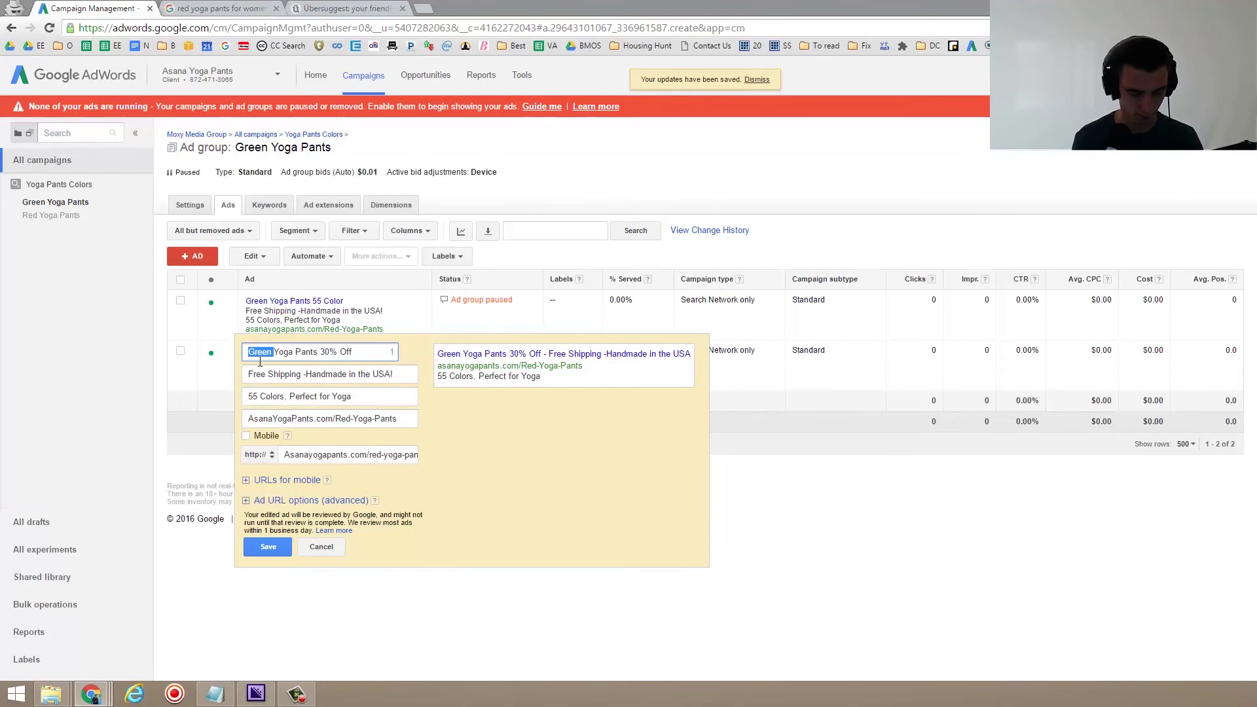
double_click(351, 420)
key(ctrl+v)
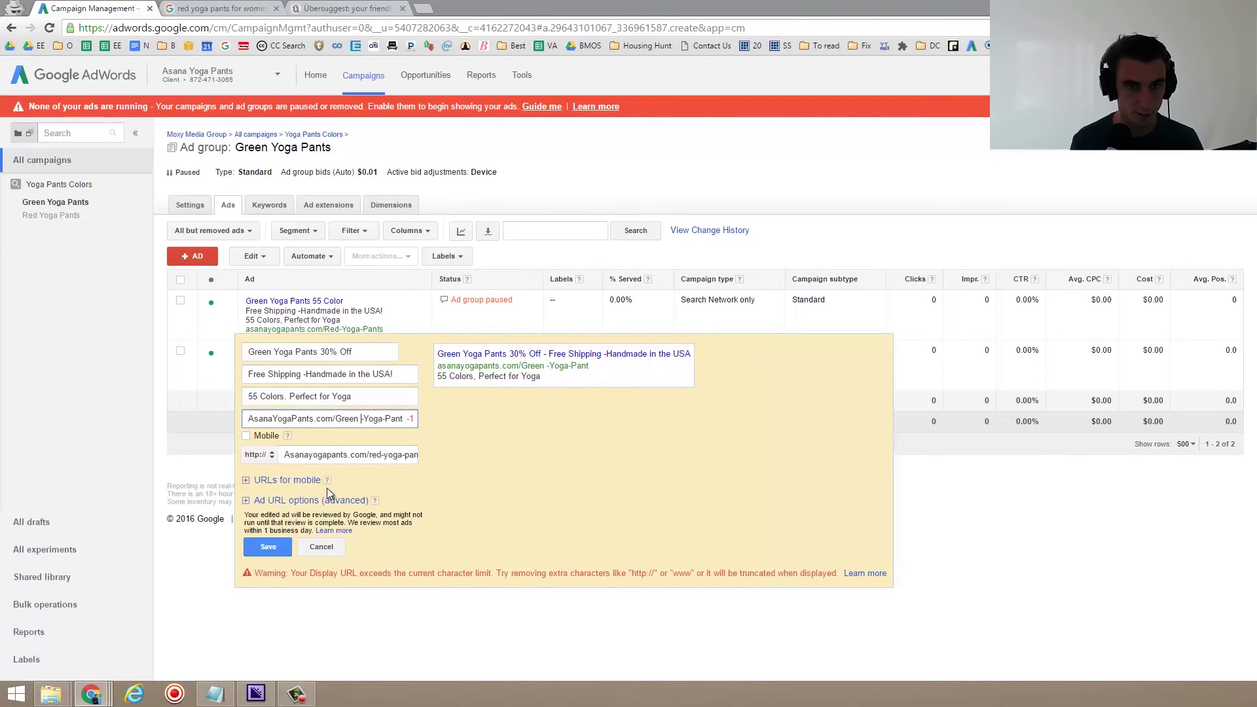
click(406, 419)
click(362, 419)
key(BackSpace)
click(277, 552)
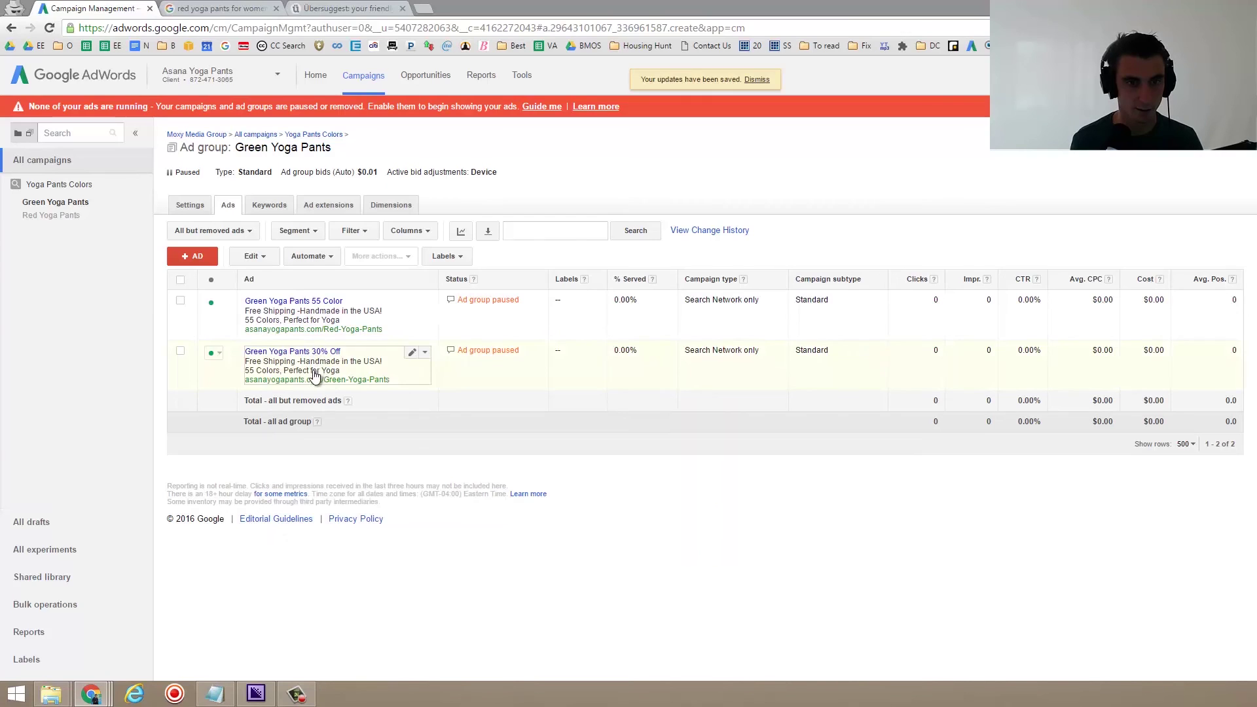
- Review all Yoga Pants Colors settings, then list its ad groups, both Red and Green paused
click(61, 185)
click(243, 206)
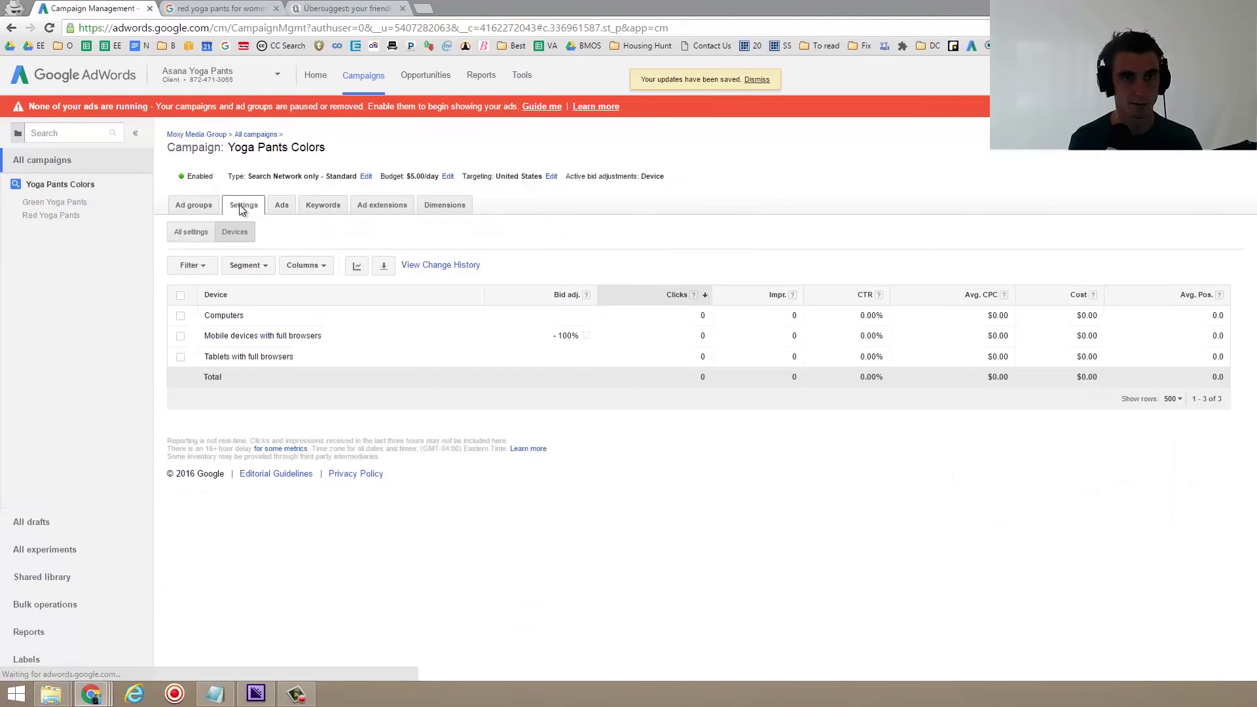
click(191, 236)
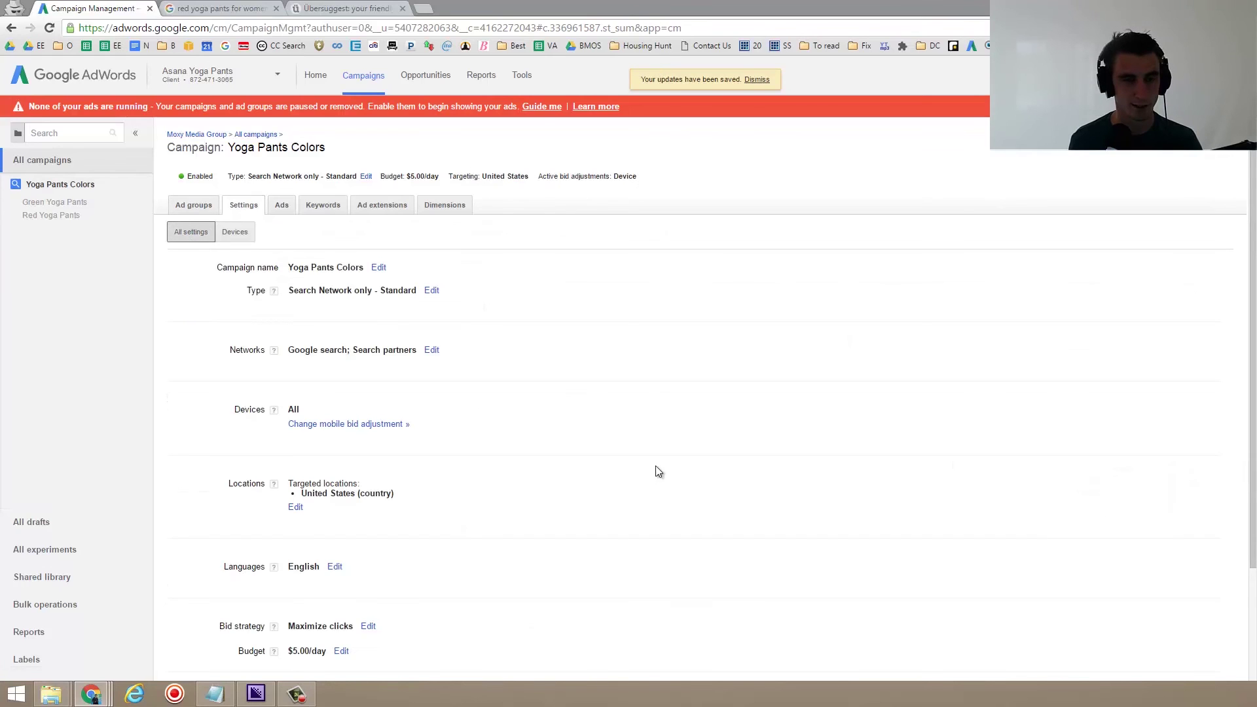
scroll(351, 340, down, 3)
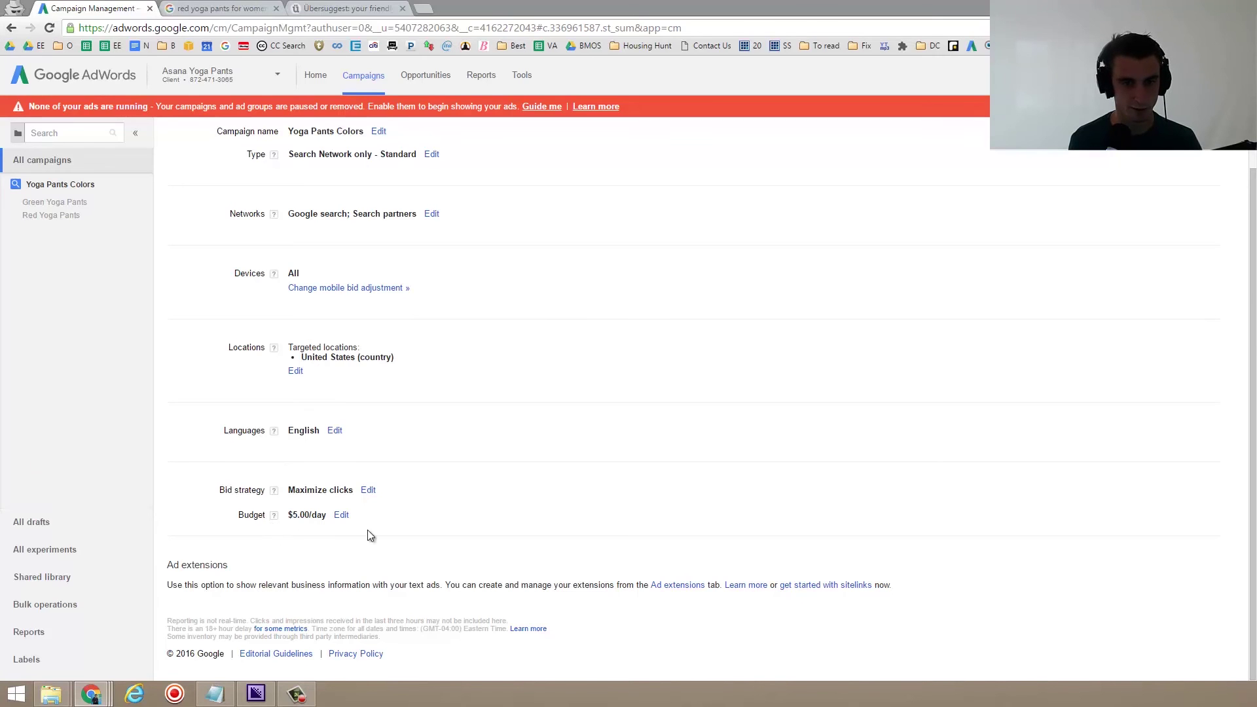
scroll(367, 537, up, 1)
scroll(367, 537, up, 2)
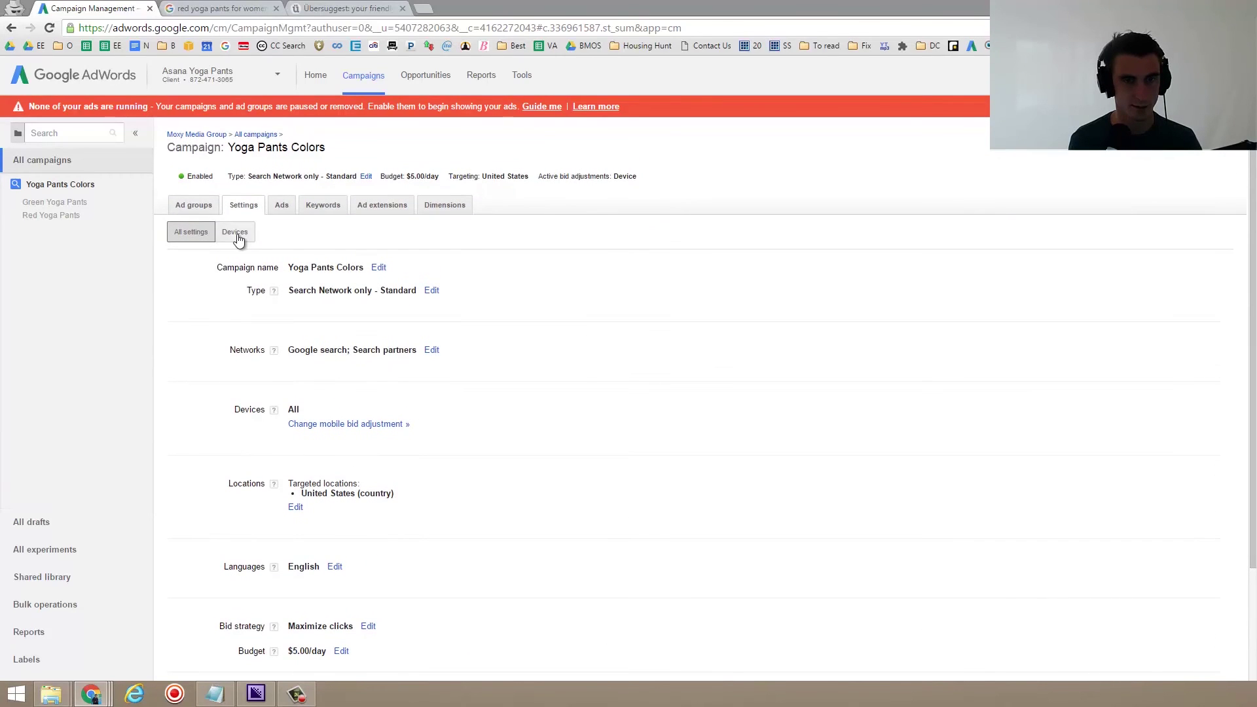
click(210, 205)
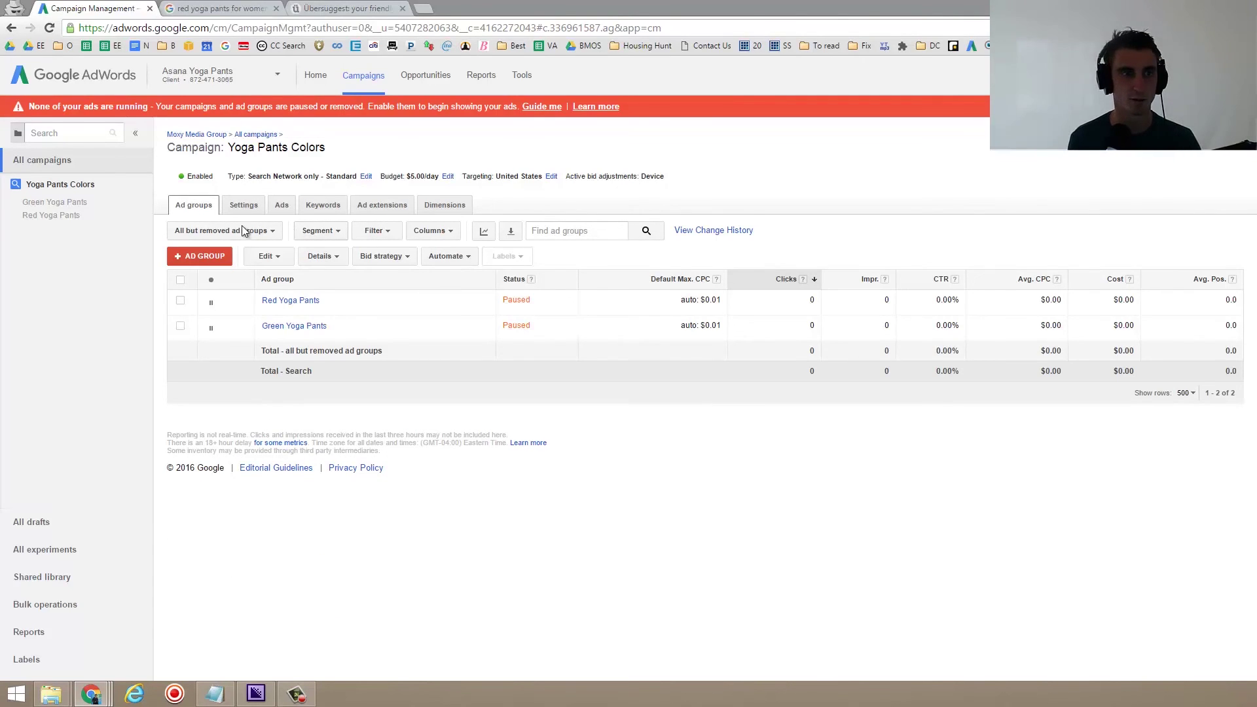
click(72, 164)
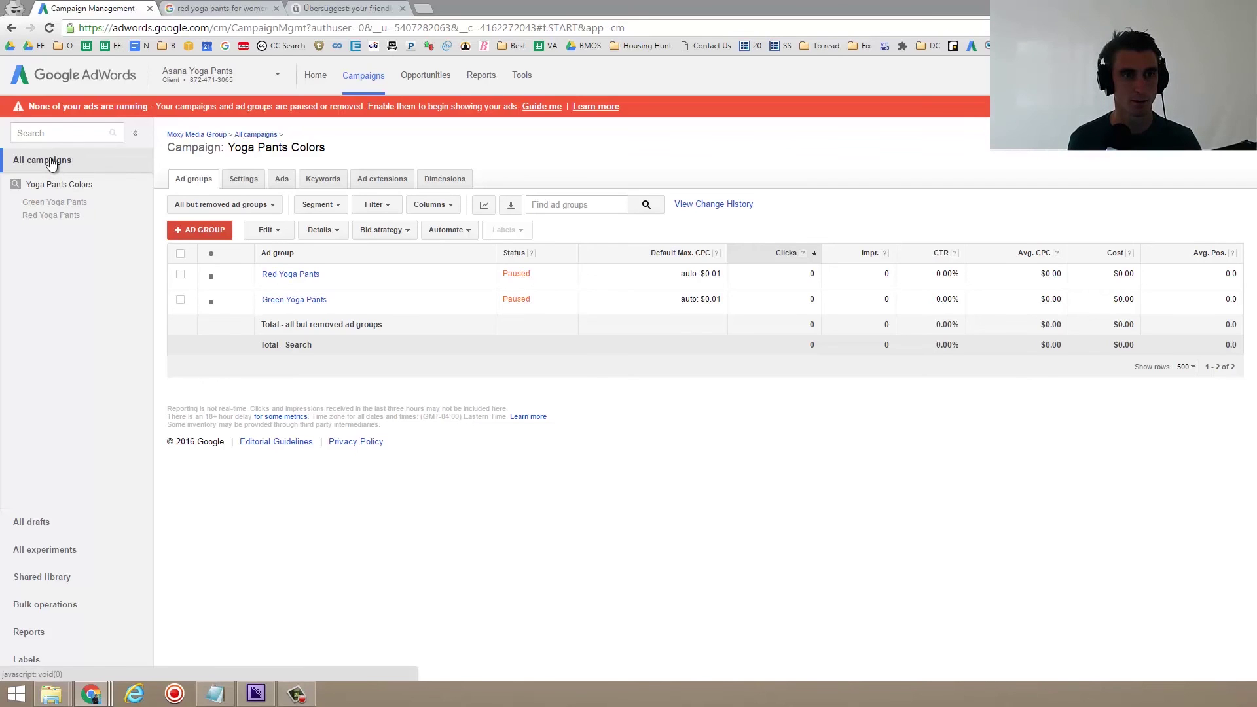
- Go to the All campaigns overview
click(29, 186)
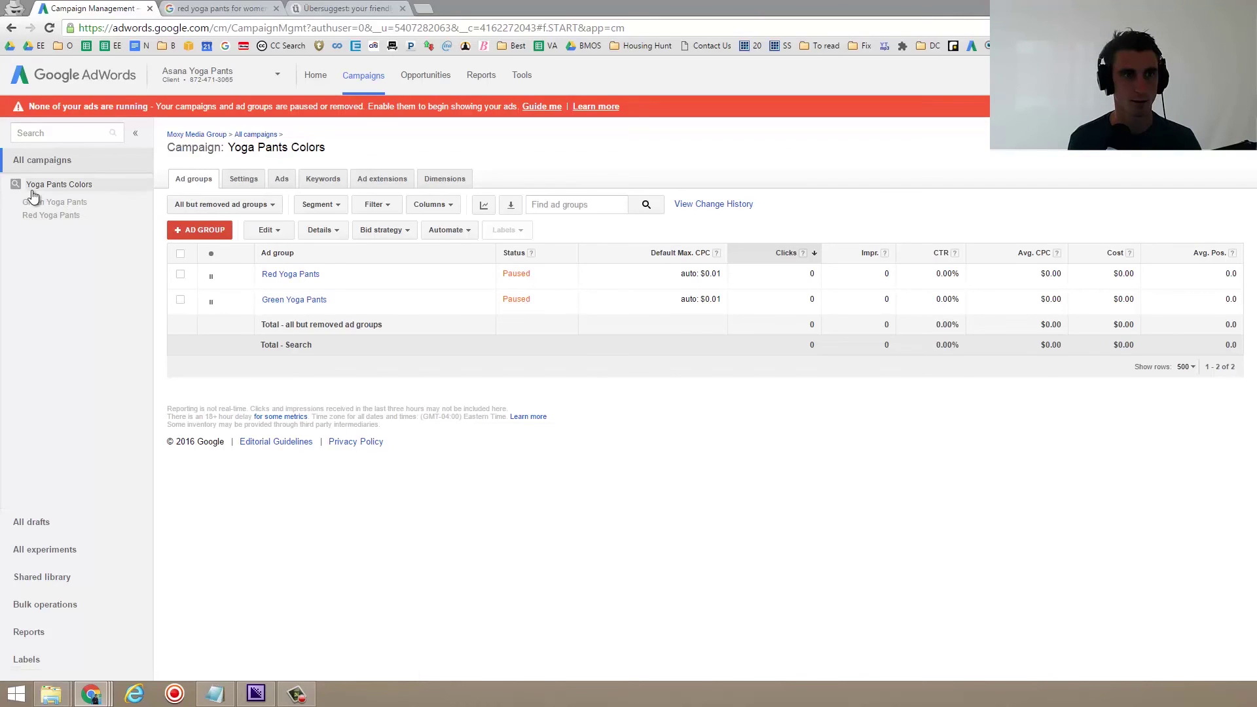
click(43, 159)
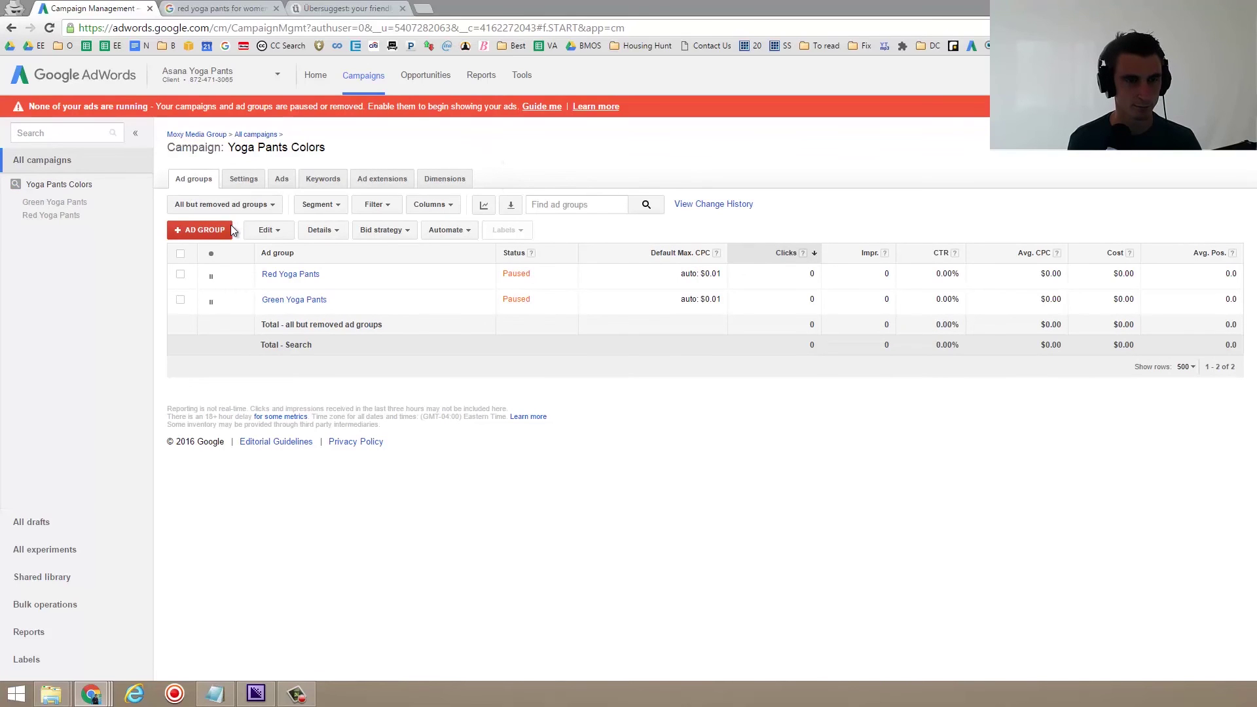
click(249, 180)
click(280, 180)
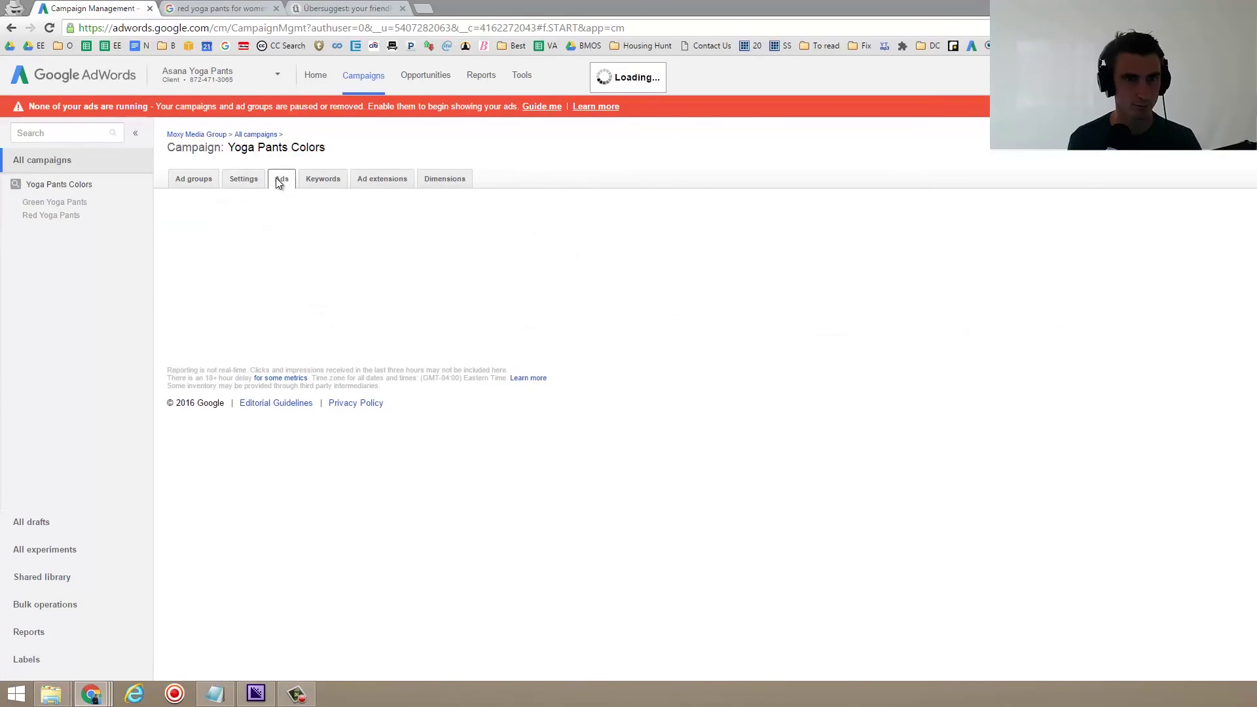
click(321, 183)
click(387, 184)
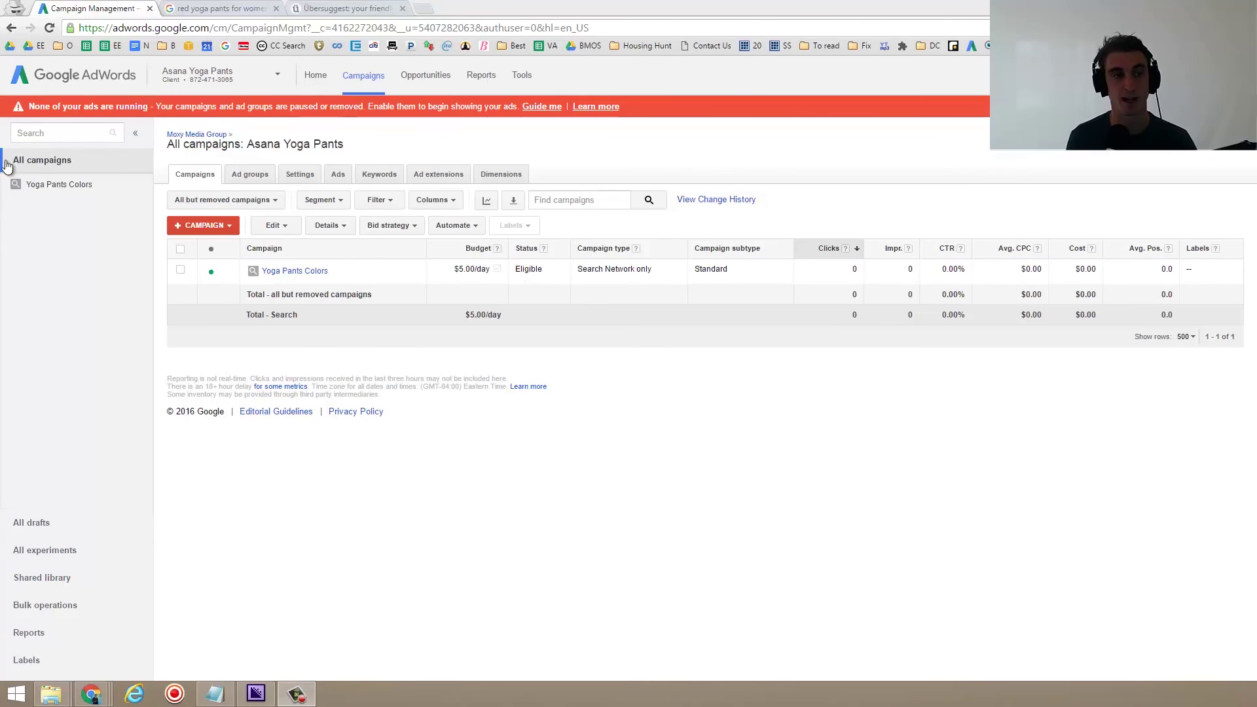
- Create a new Search Network only campaign and look over its Campaign #1 settings form
click(214, 226)
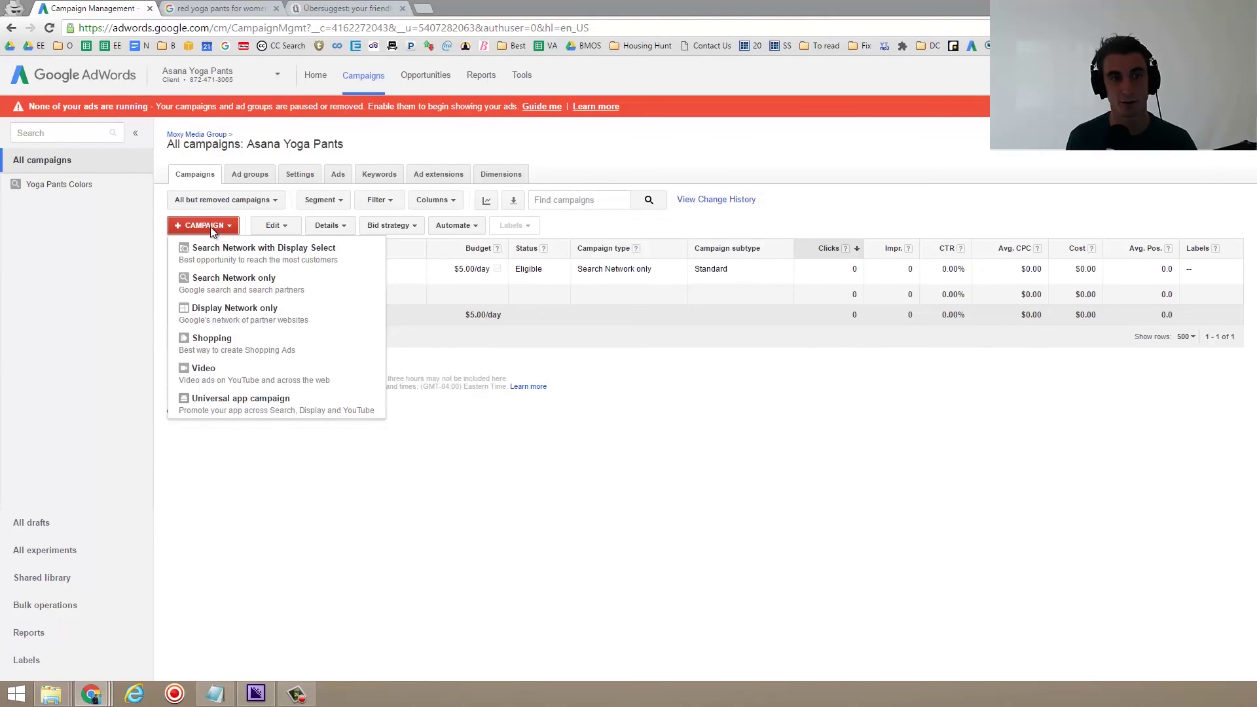
click(223, 290)
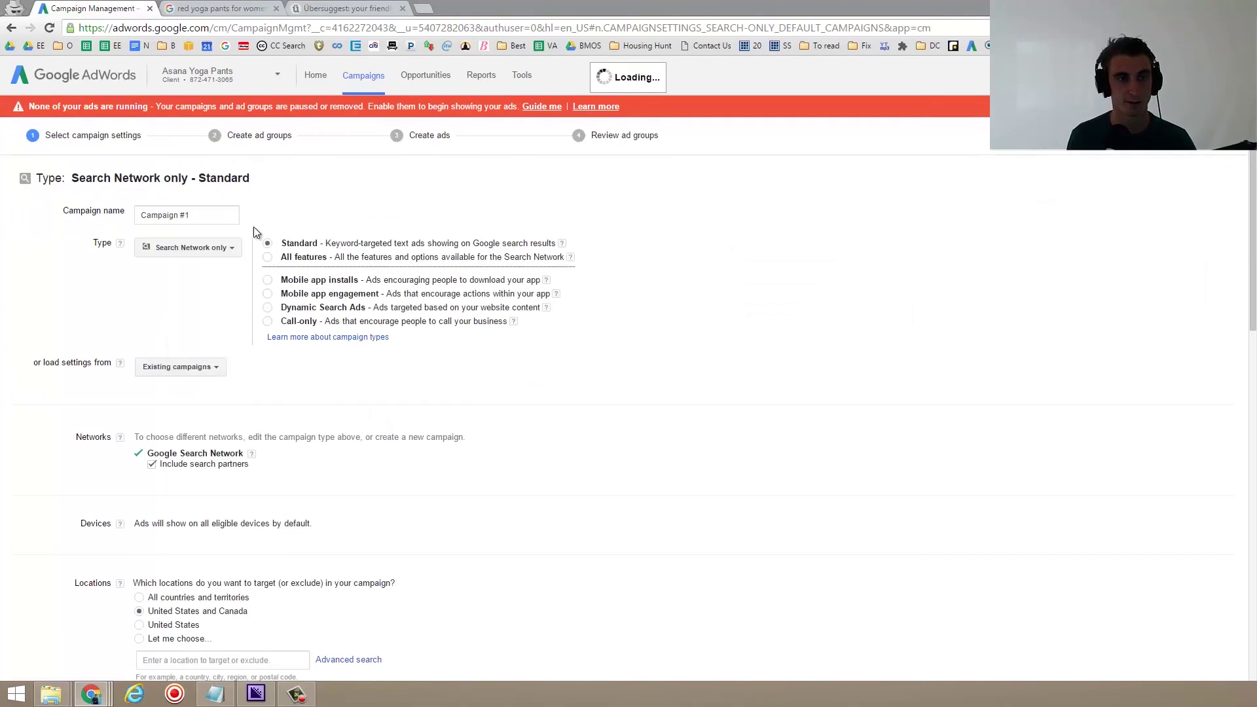
scroll(203, 217, down, 13)
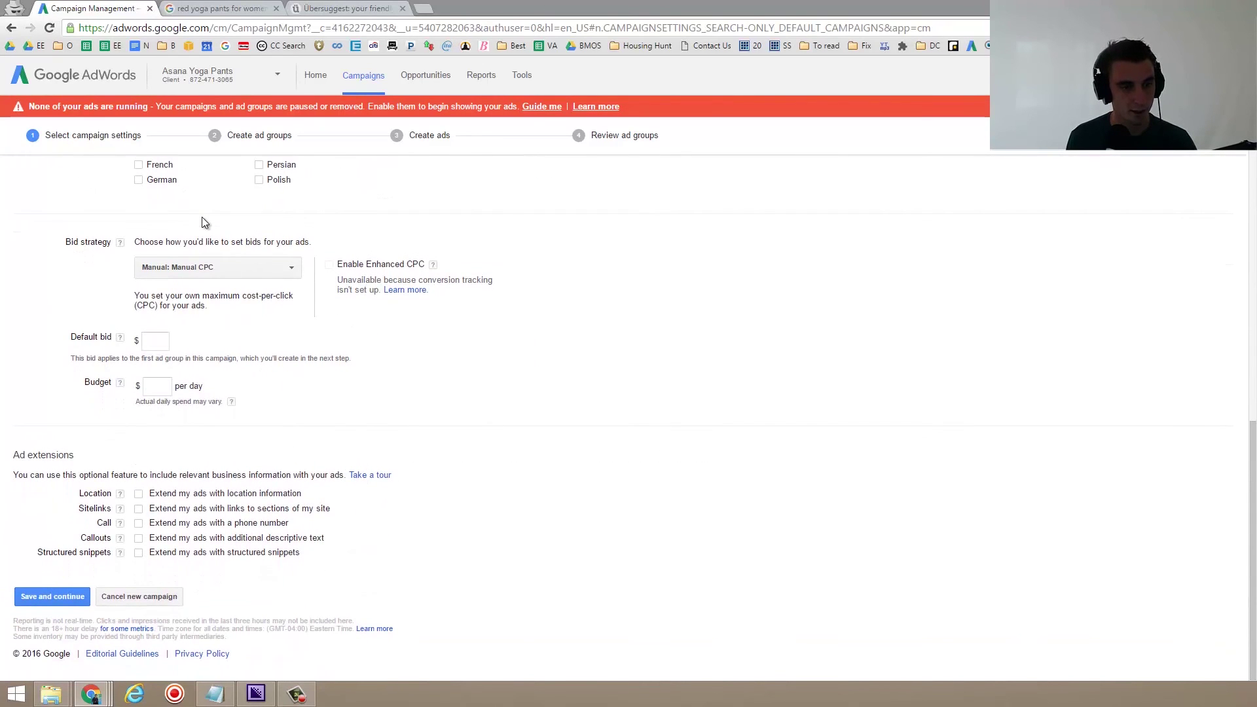
scroll(209, 275, up, 7)
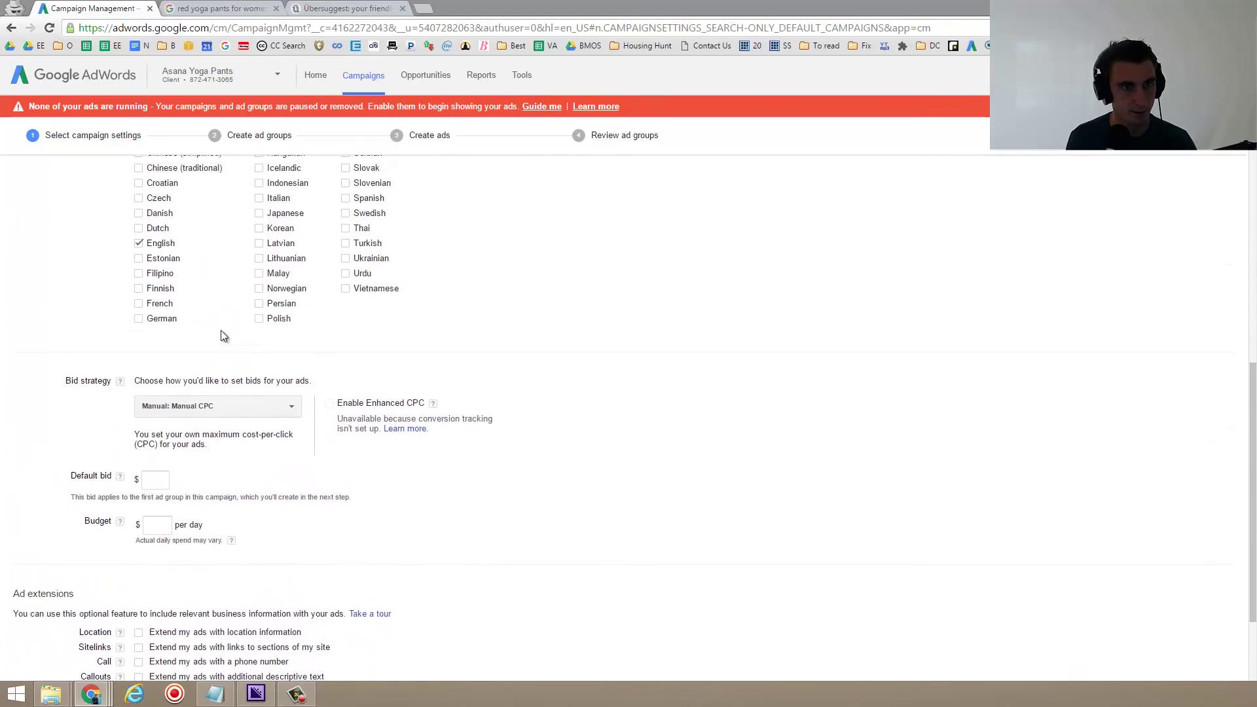
scroll(221, 331, up, 1)
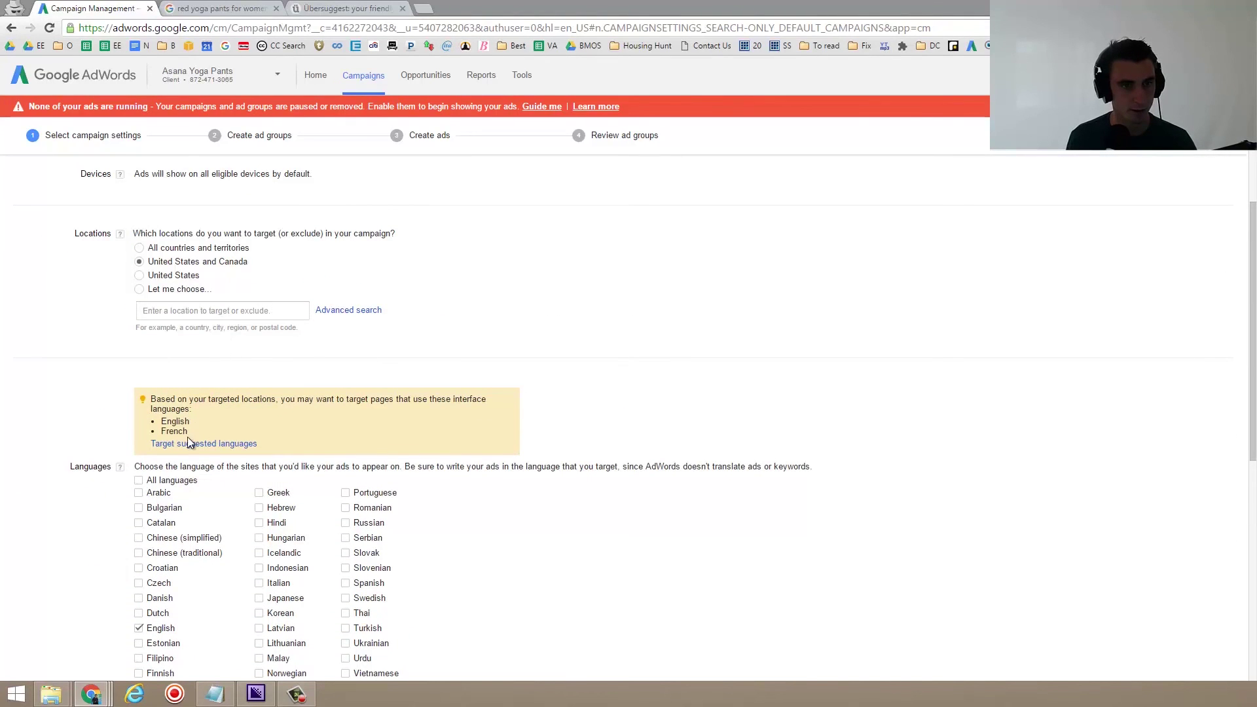
scroll(189, 425, down, 4)
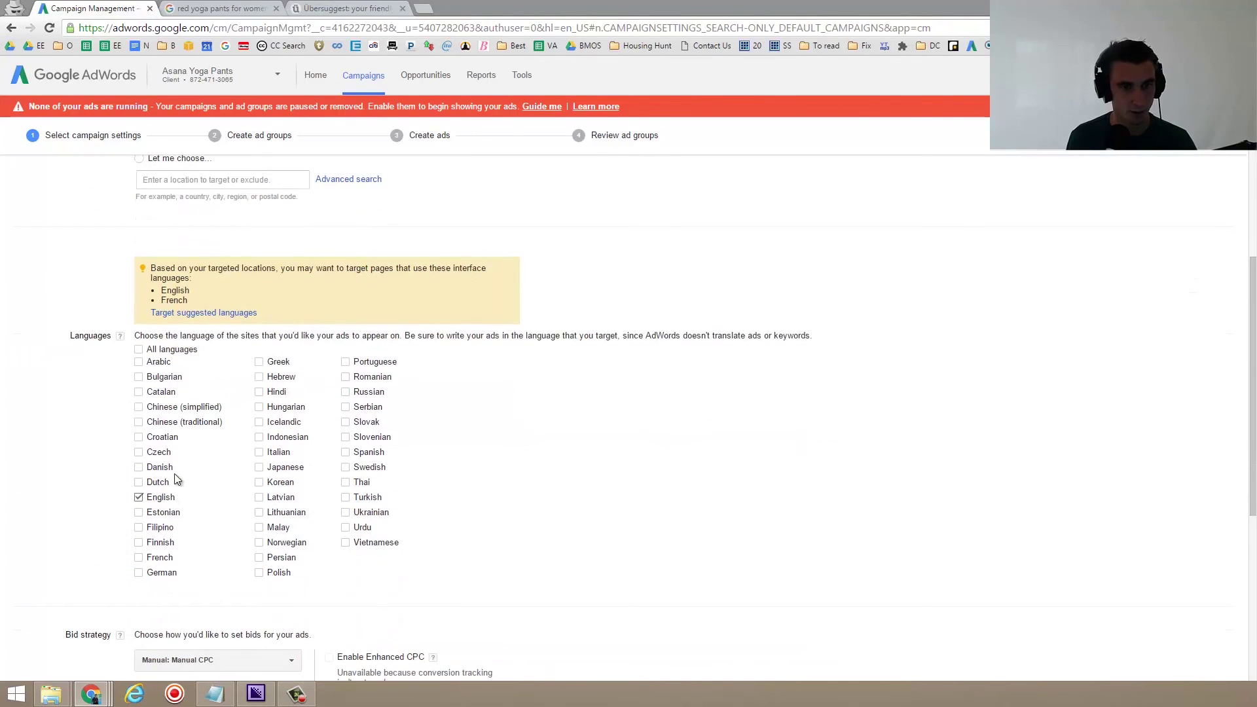
scroll(175, 294, up, 13)
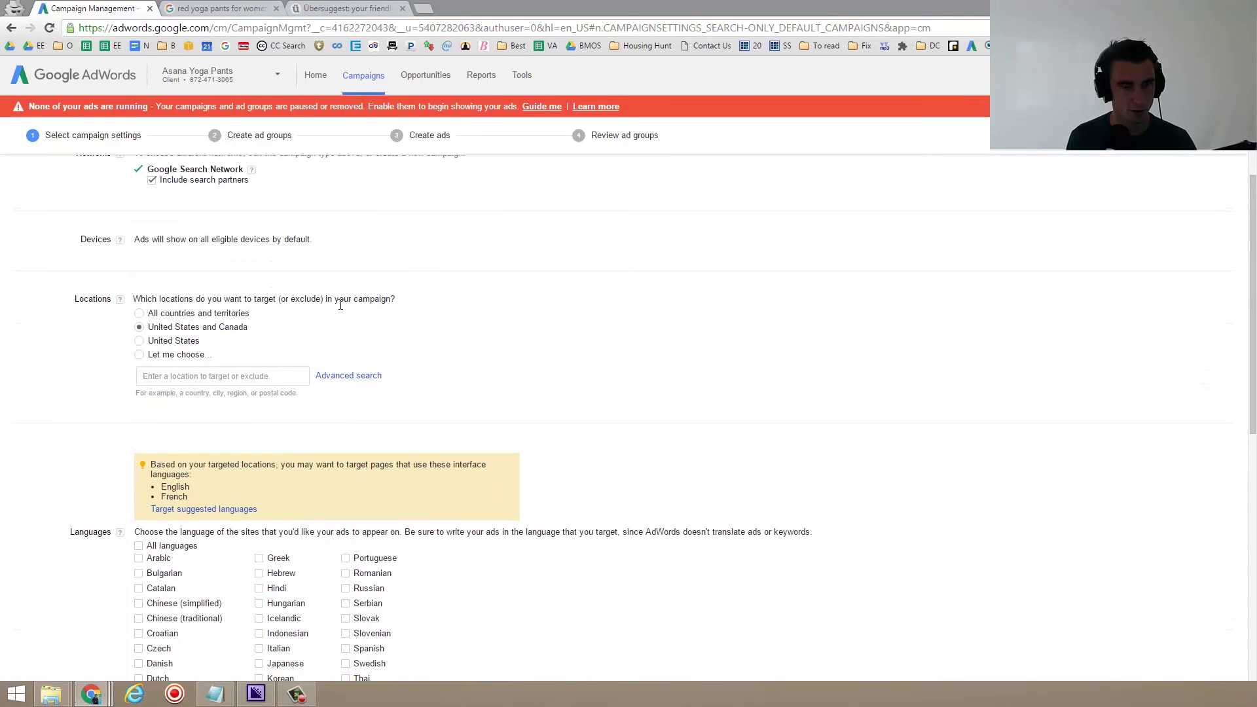
scroll(342, 302, up, 1)
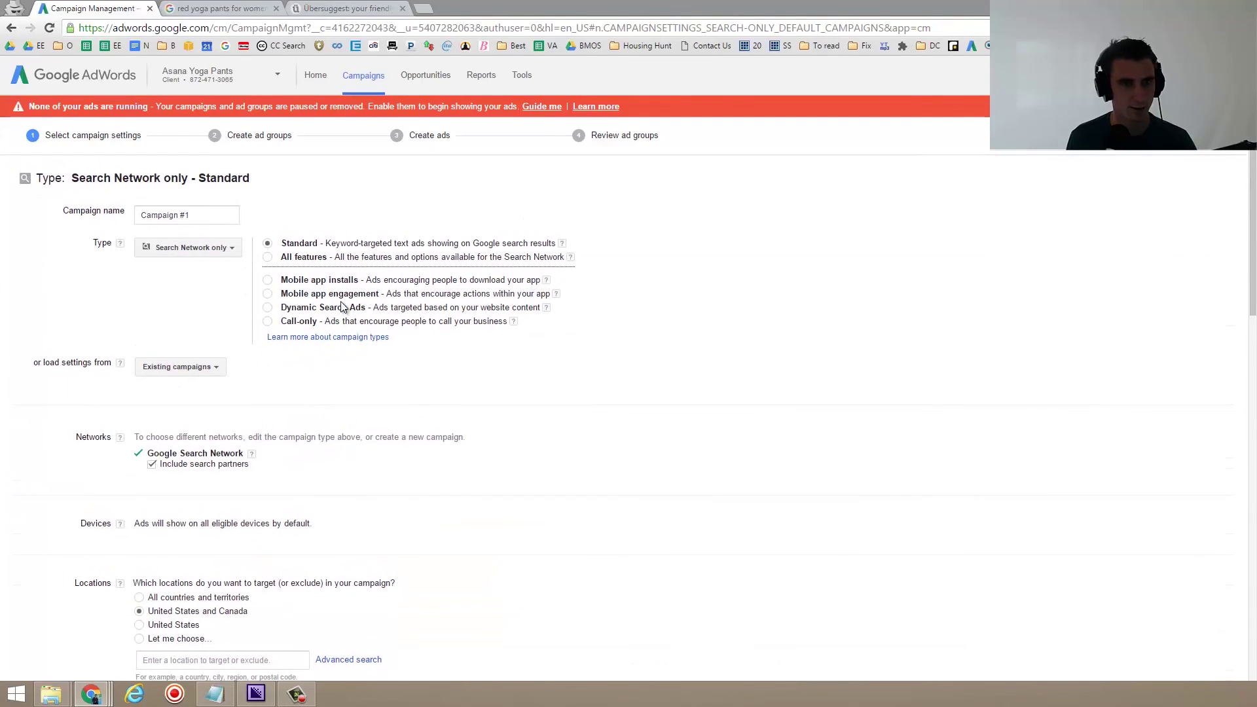